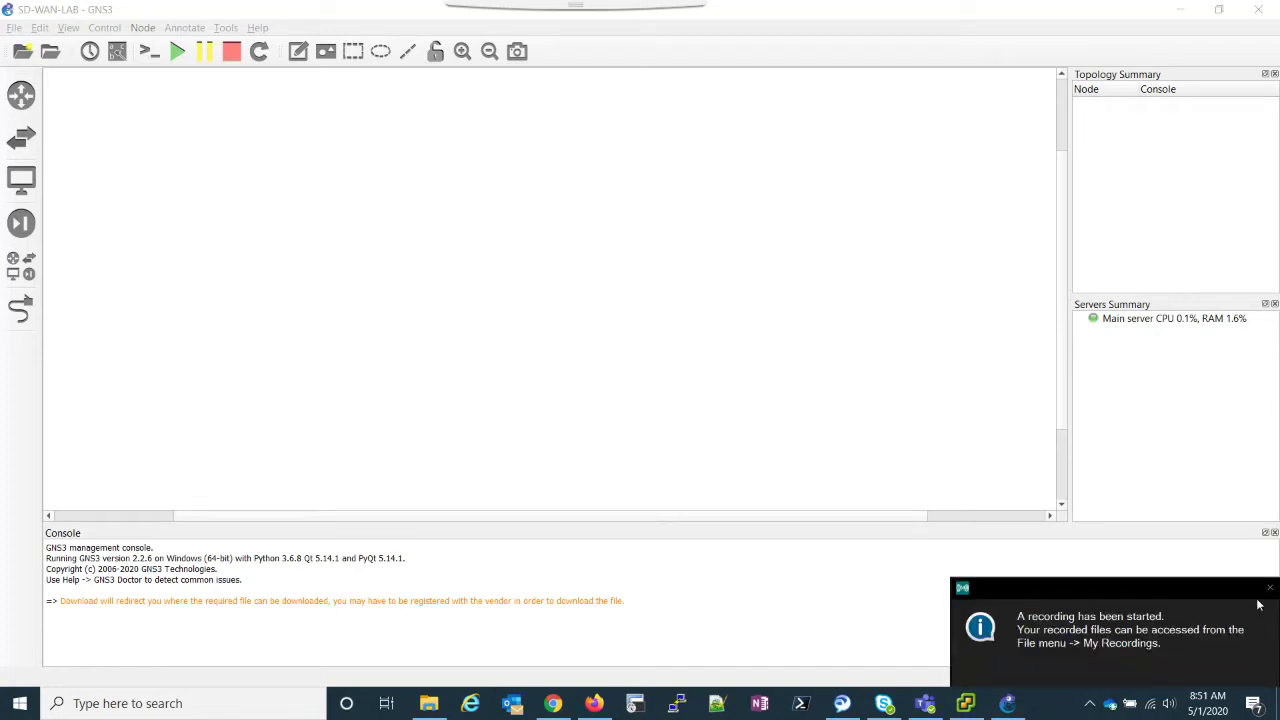
Step: Dismiss the pop-up notification covering the screen
click(1270, 588)
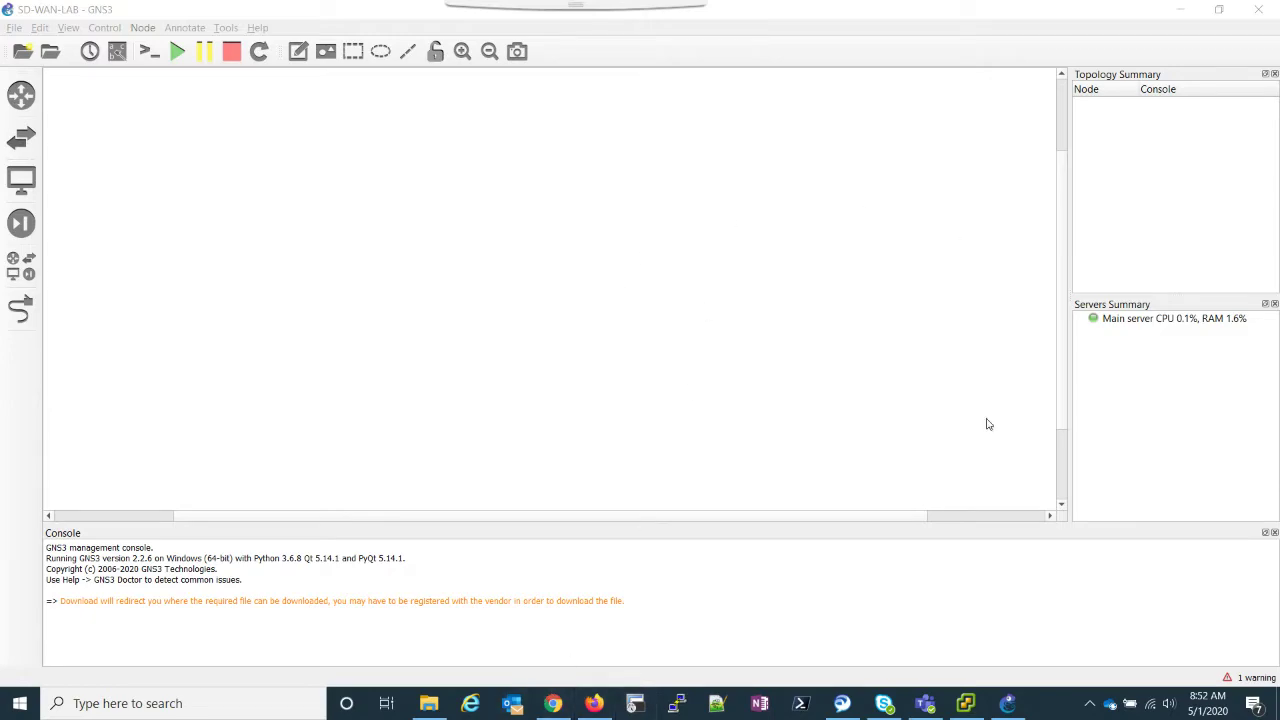
Step: Browse the GNS3 Marketplace appliances list, then switch to the VIPtela vManage appliance tab
click(553, 703)
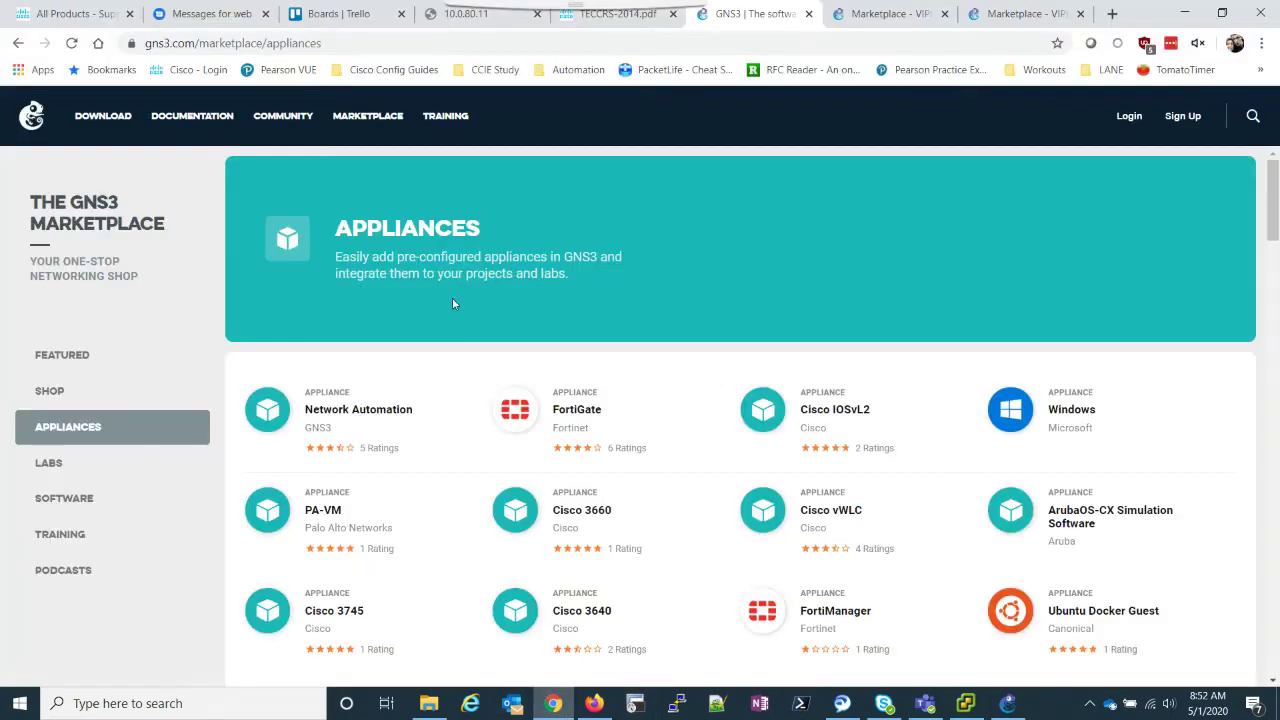
scroll(544, 199, down, 15)
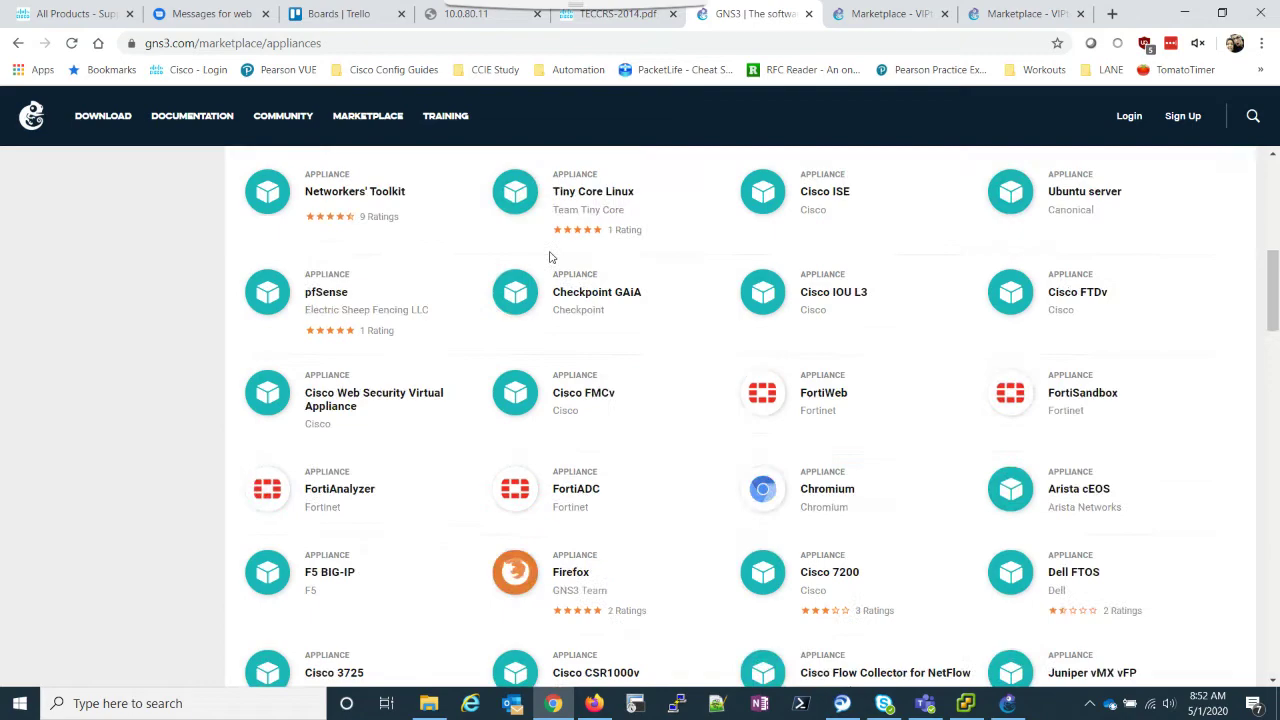
scroll(564, 269, down, 6)
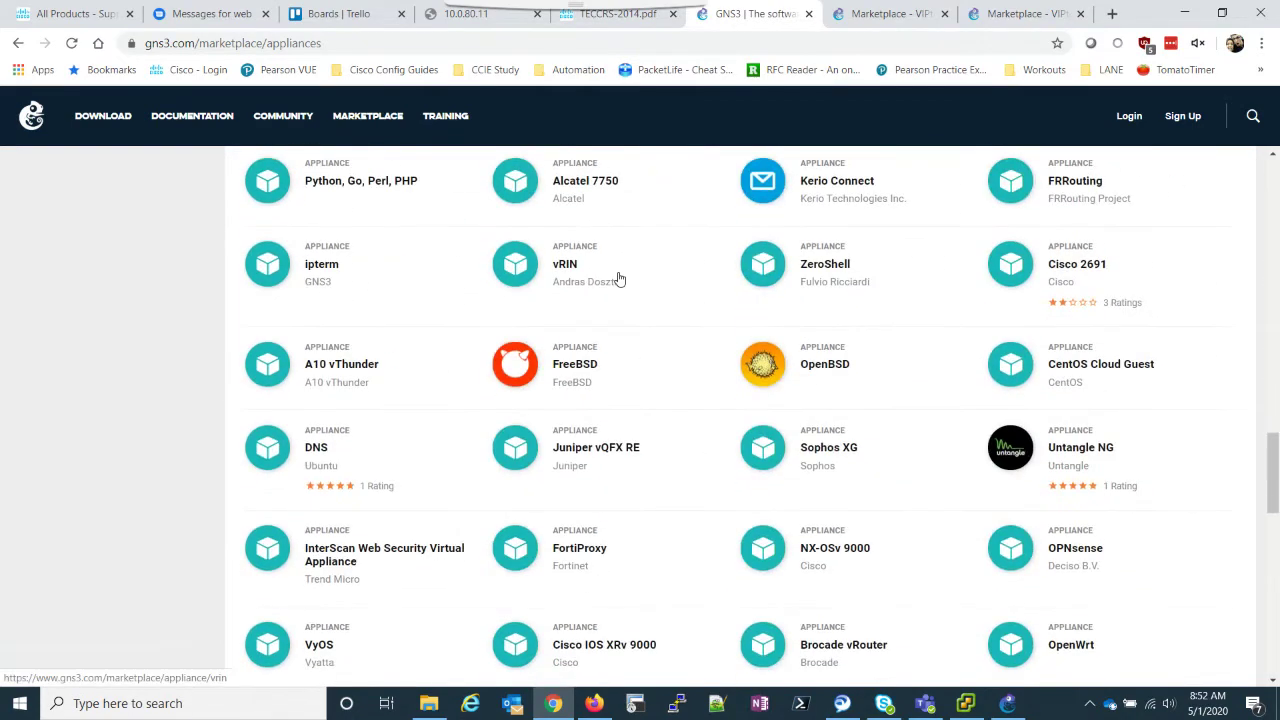
scroll(620, 275, down, 4)
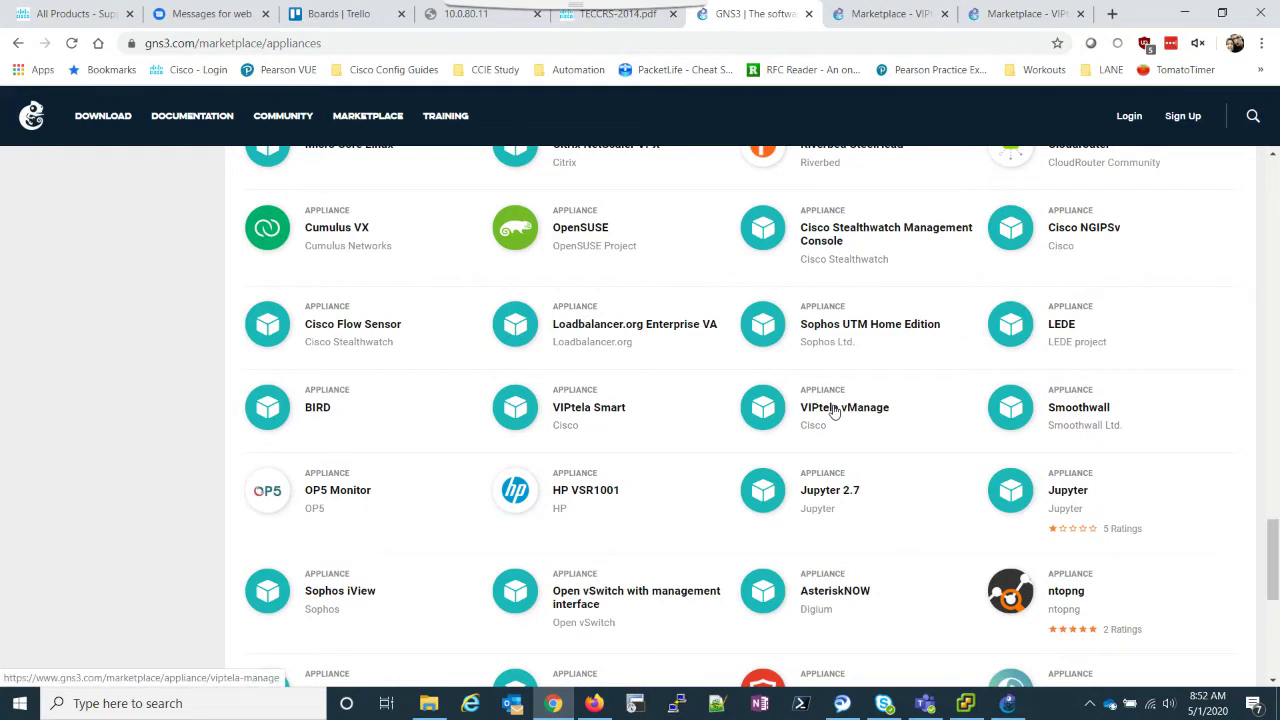
click(970, 22)
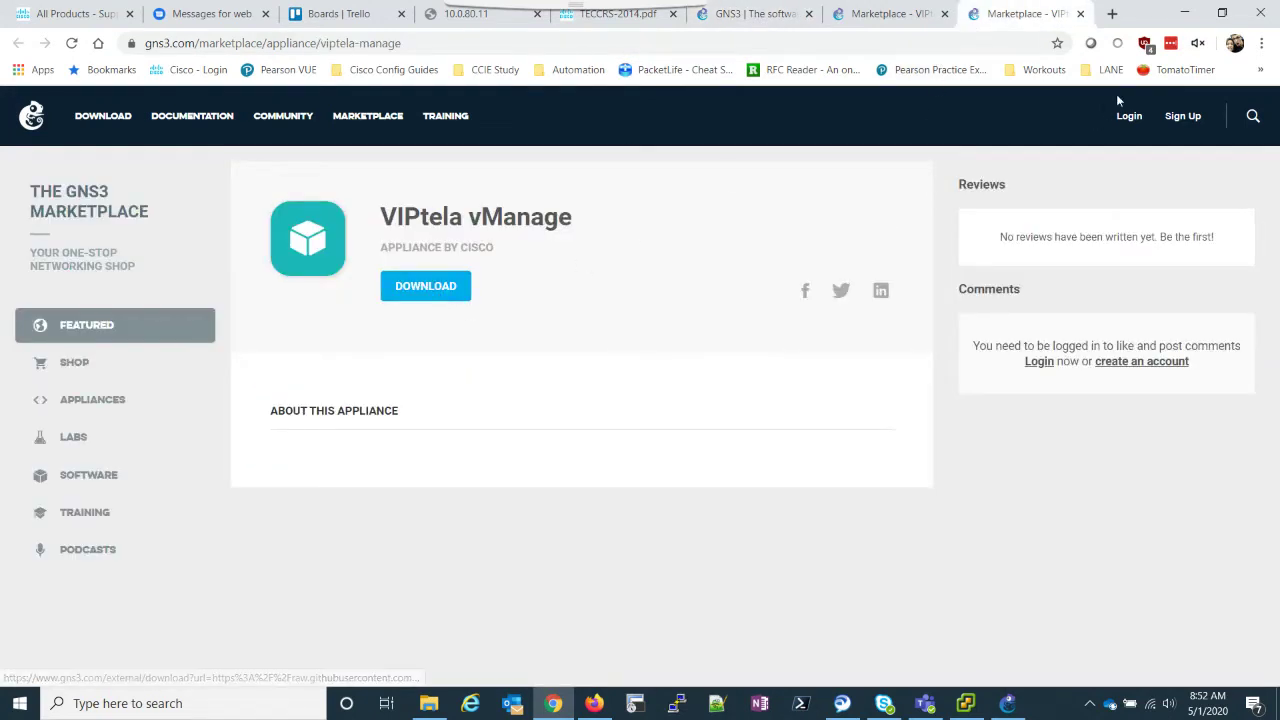
Step: Open the vManage .gns3a file through GNS3's Import appliance
click(1007, 703)
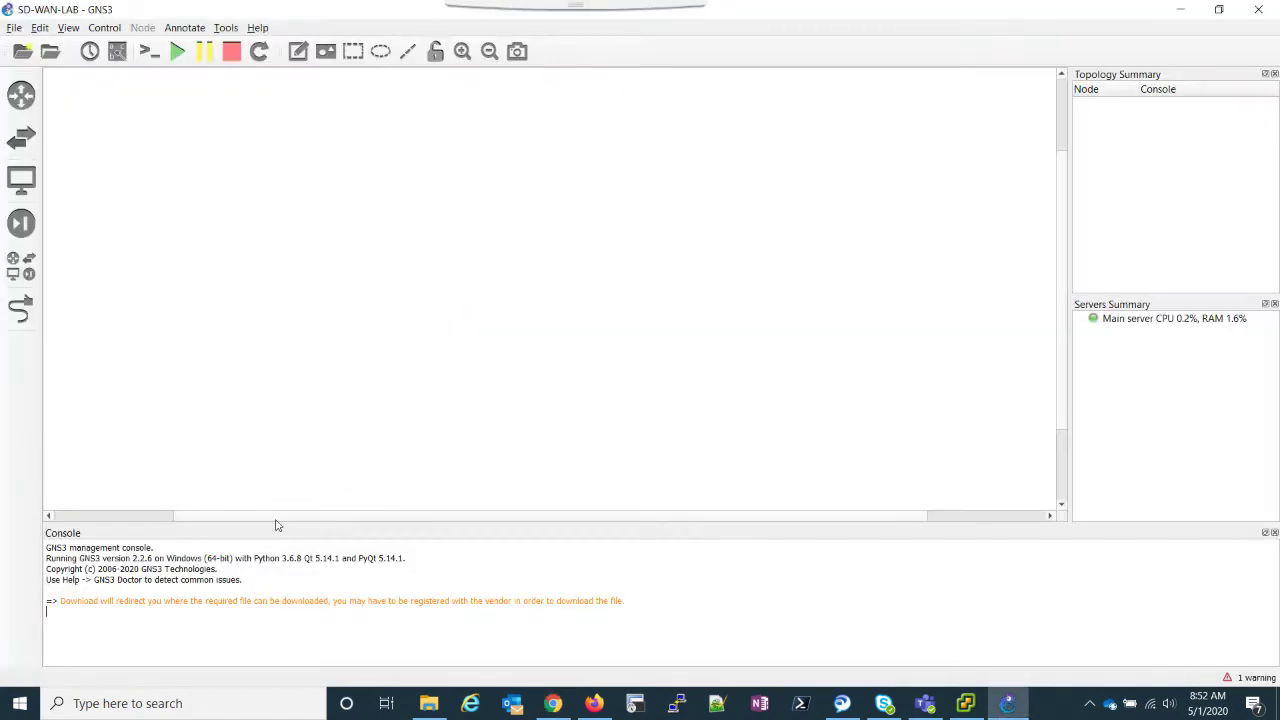
click(14, 27)
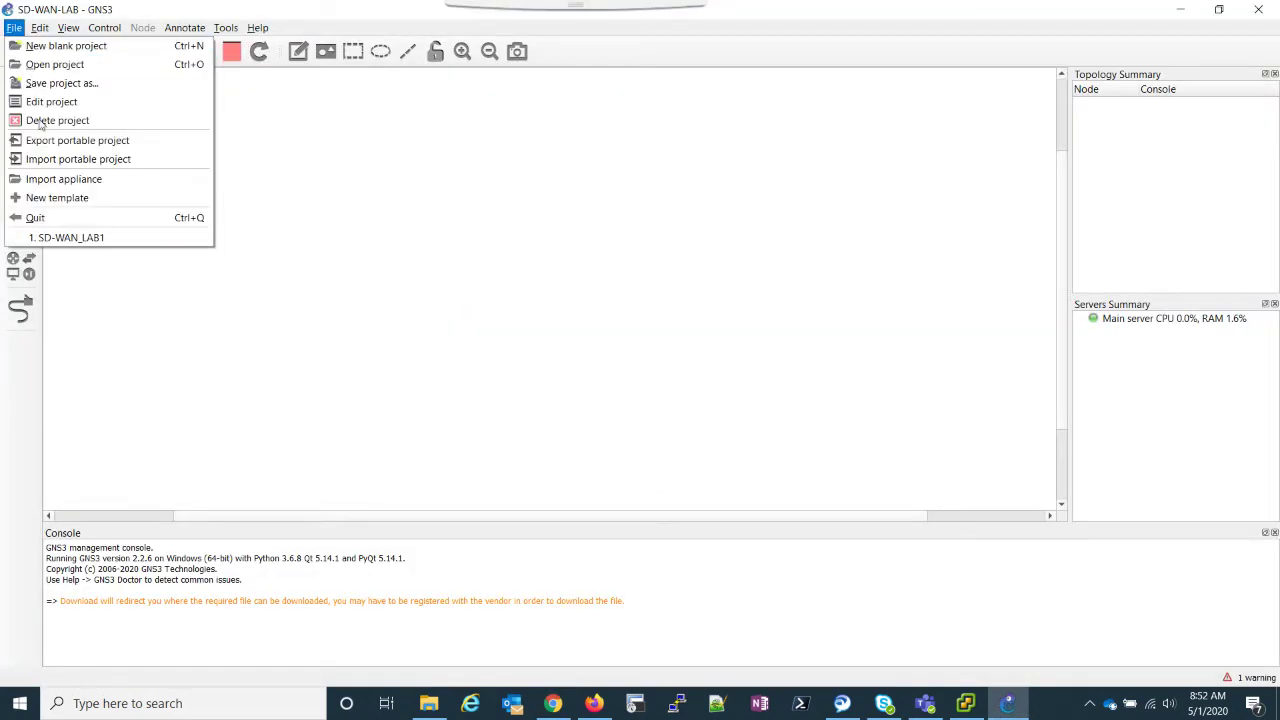
click(48, 181)
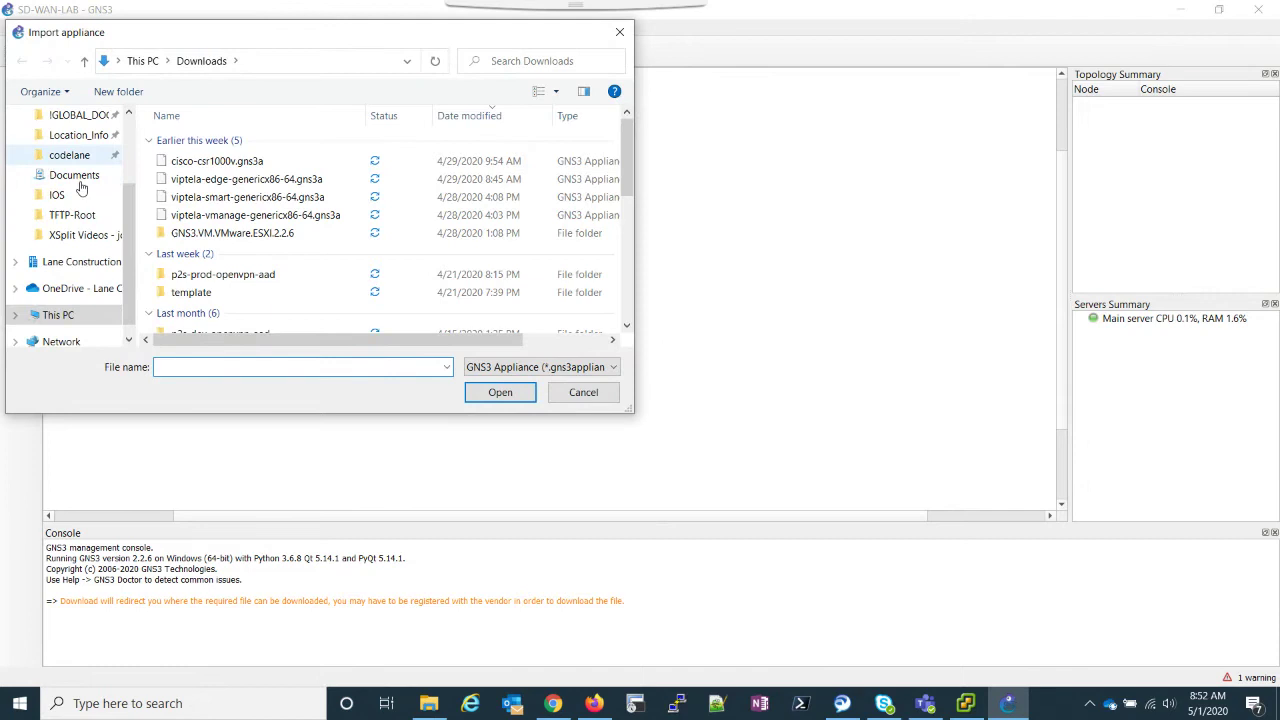
click(201, 216)
click(500, 392)
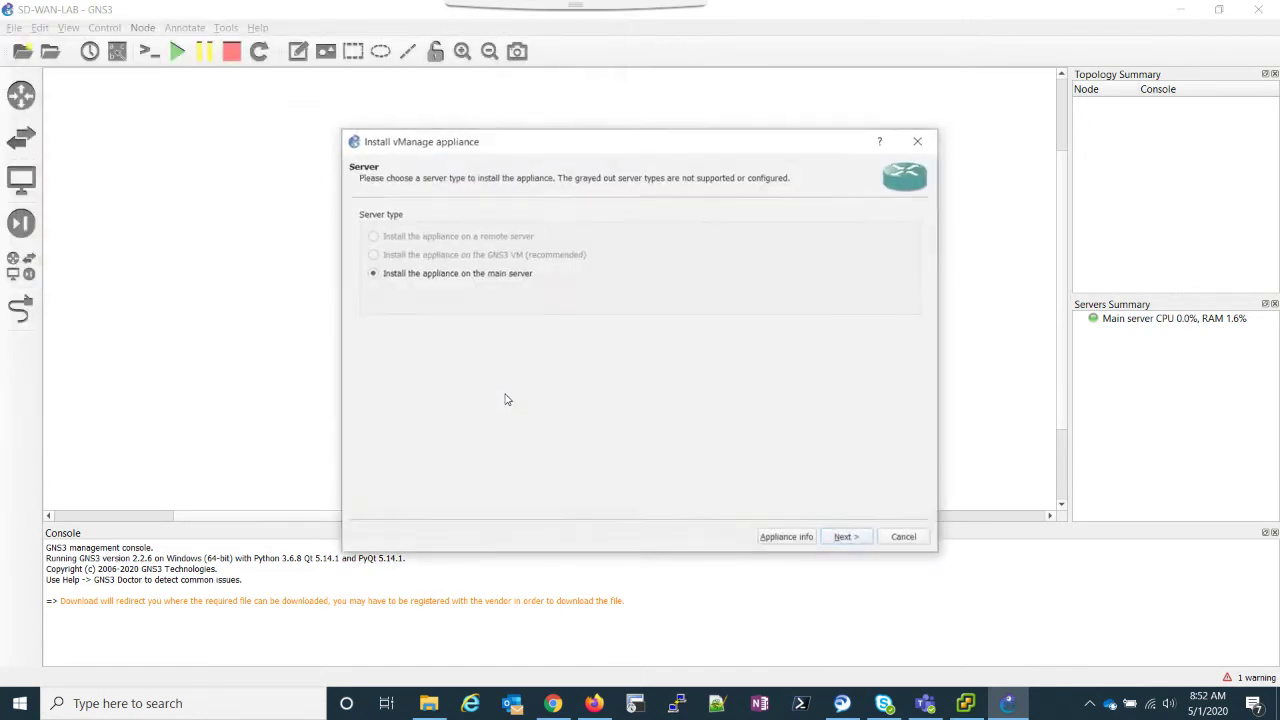
Step: Advance to the required files, select the vManage 19.2.0 qcow2 image, then cancel the import
click(847, 538)
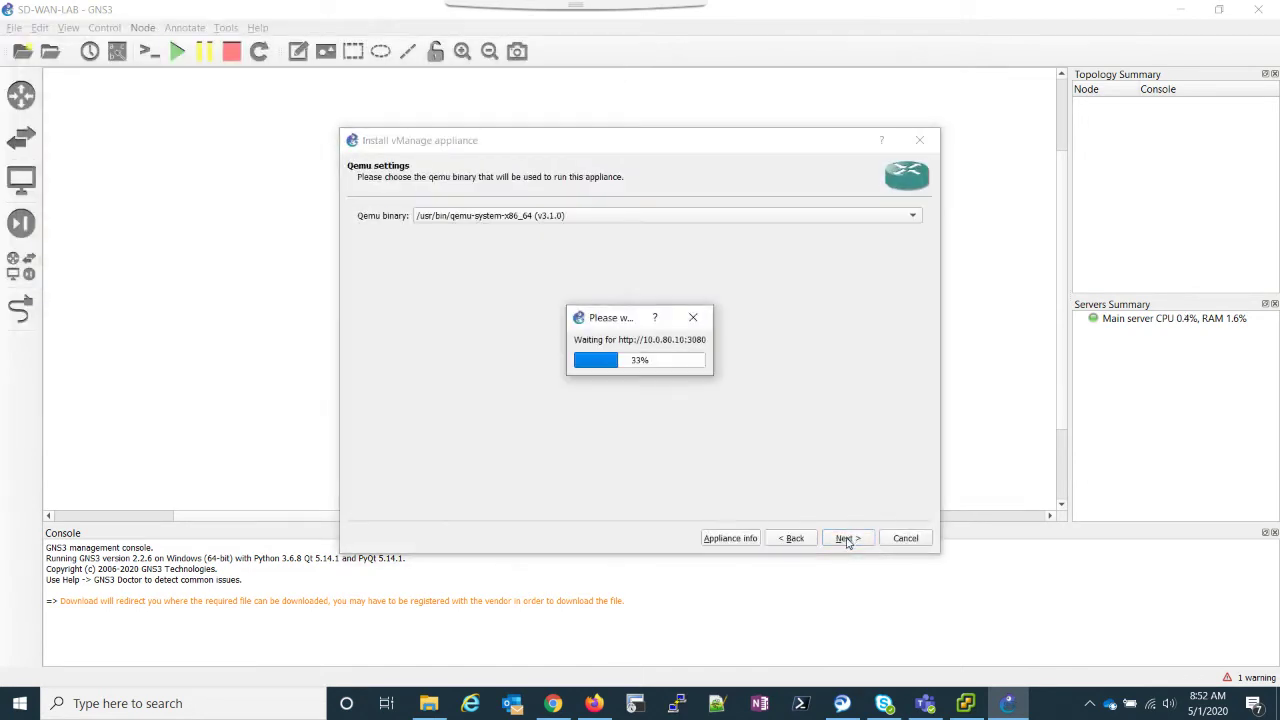
click(846, 538)
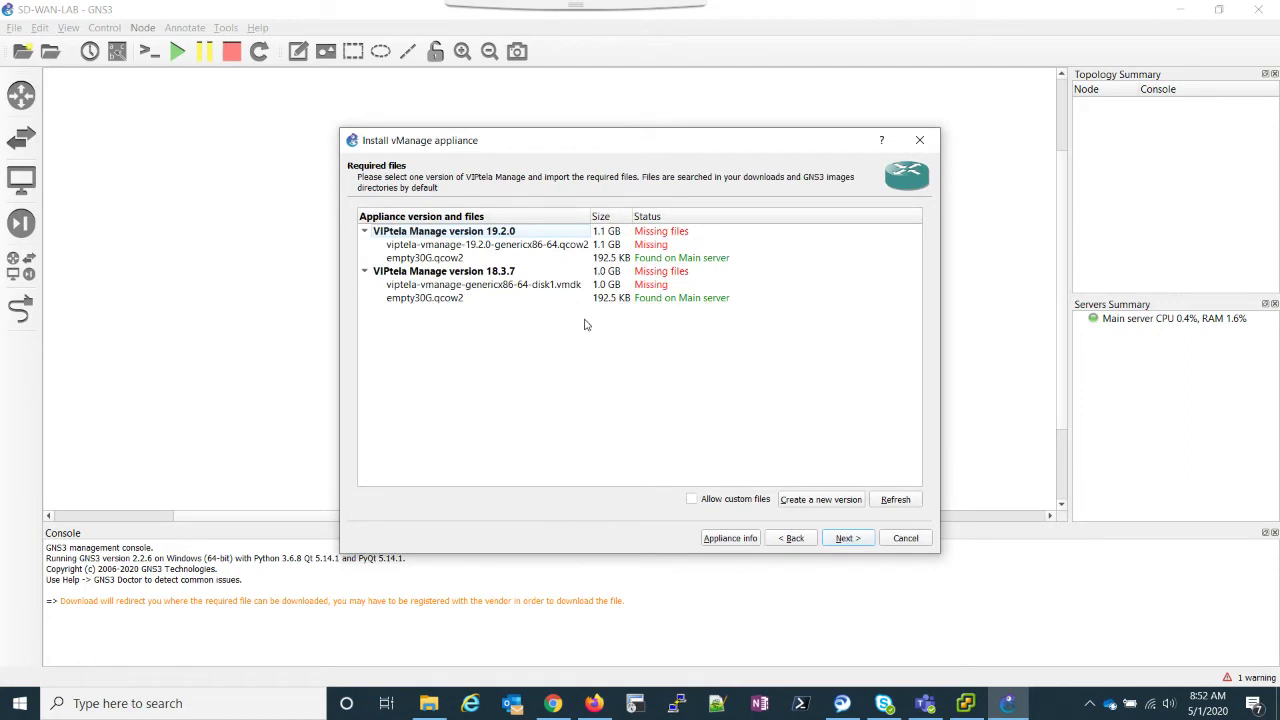
click(506, 246)
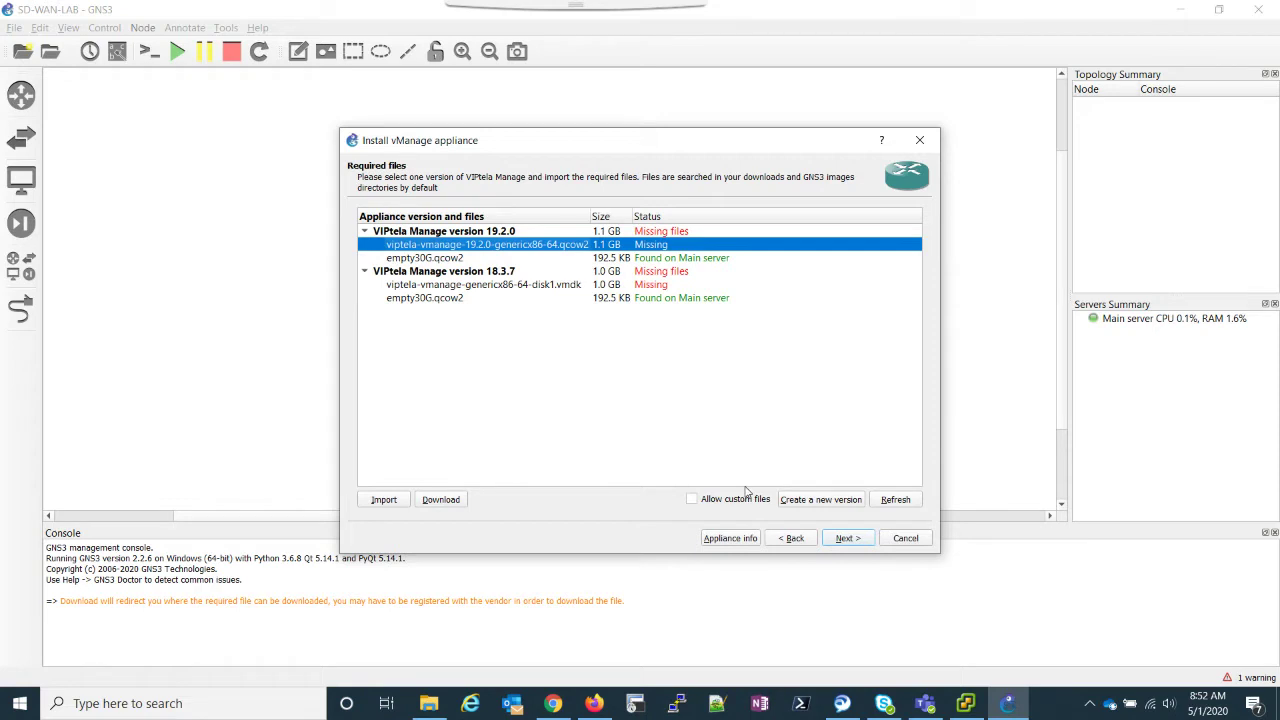
click(903, 540)
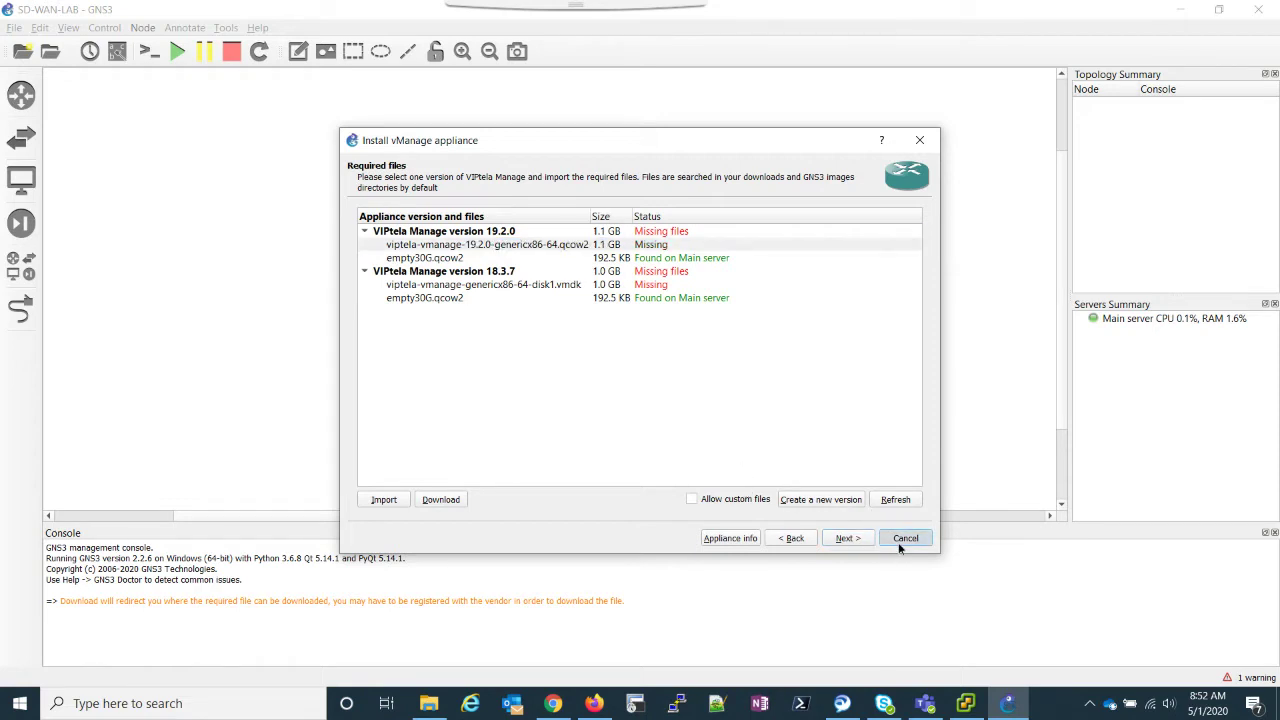
Step: Place a vManage 19.2.0 router node on the canvas
click(21, 94)
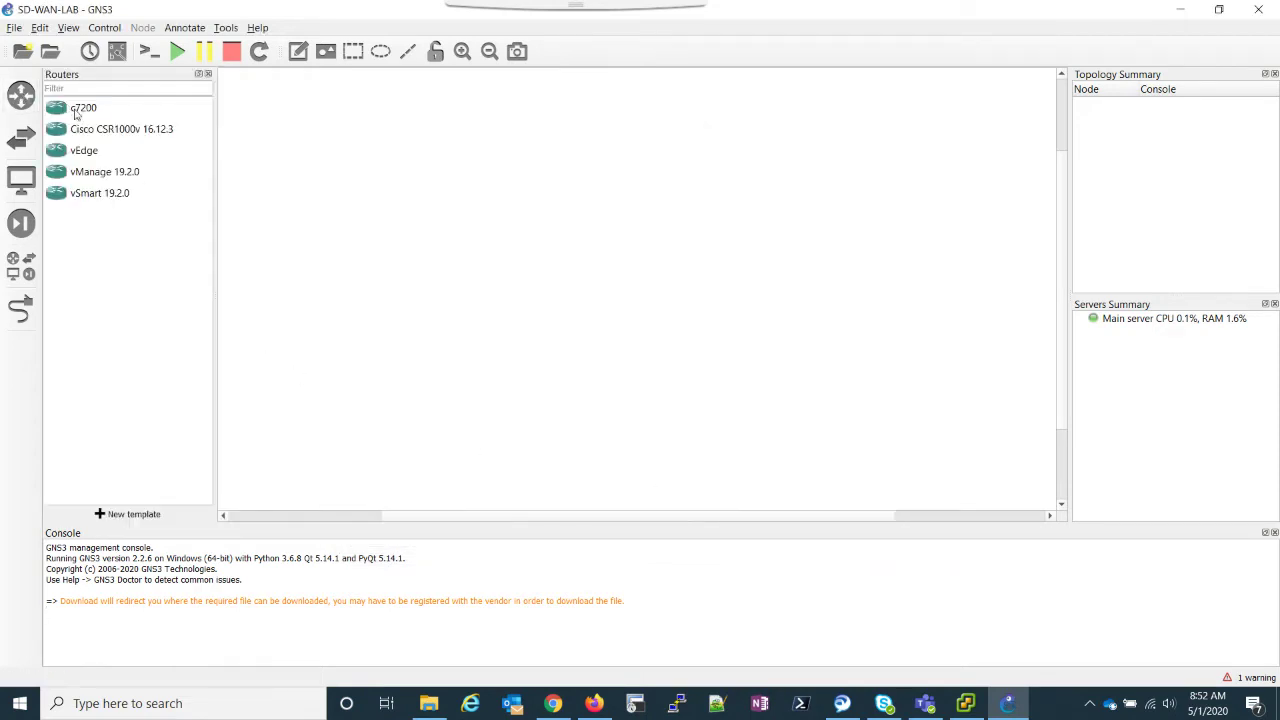
click(97, 176)
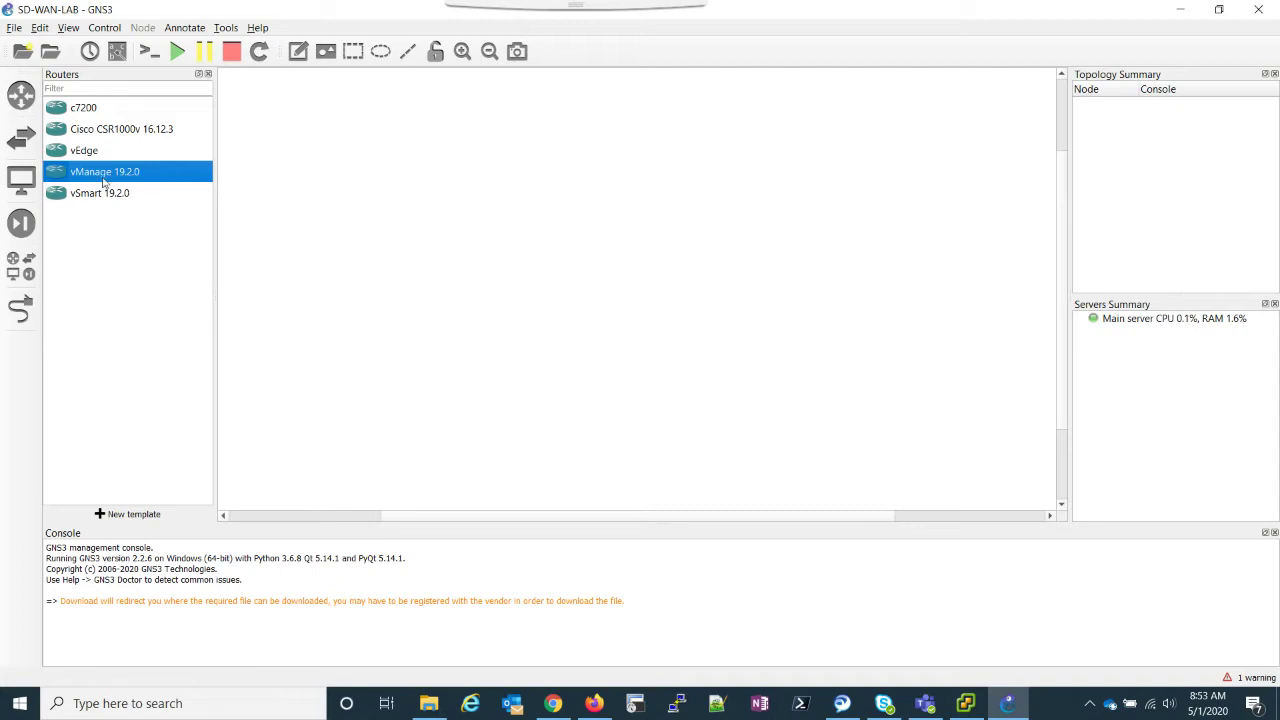
drag(306, 187, 445, 190)
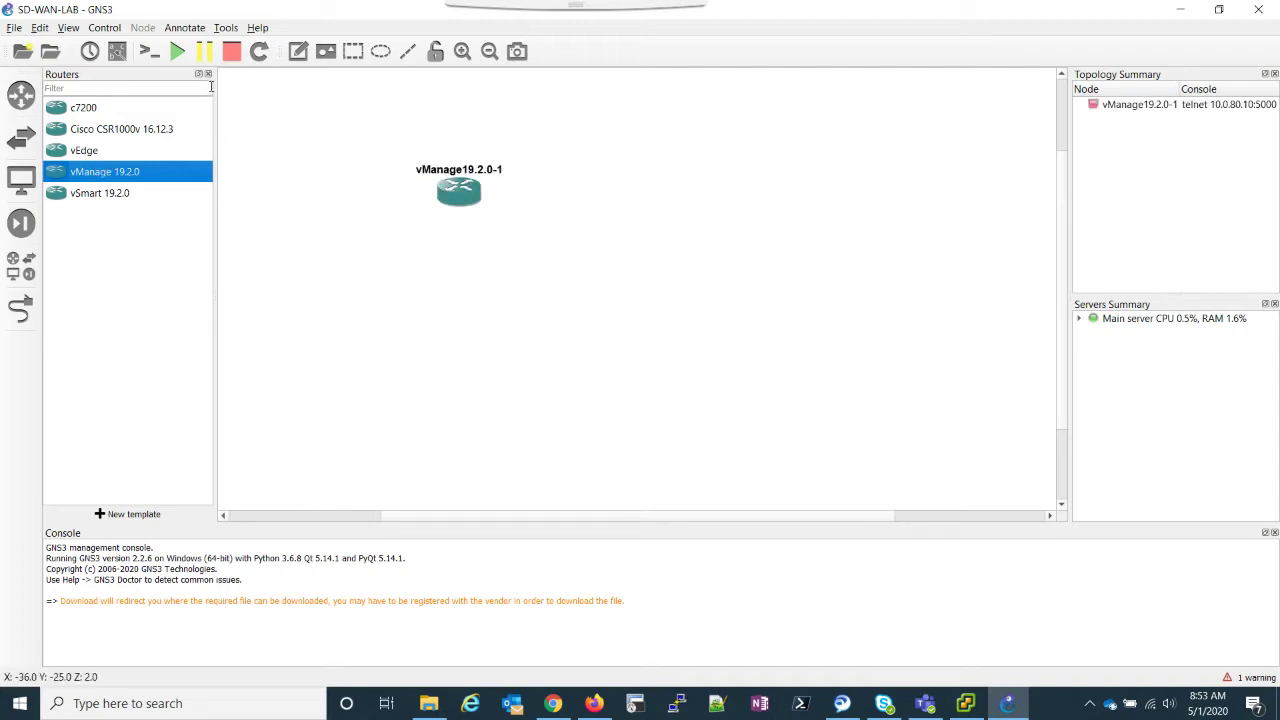
drag(422, 173, 411, 161)
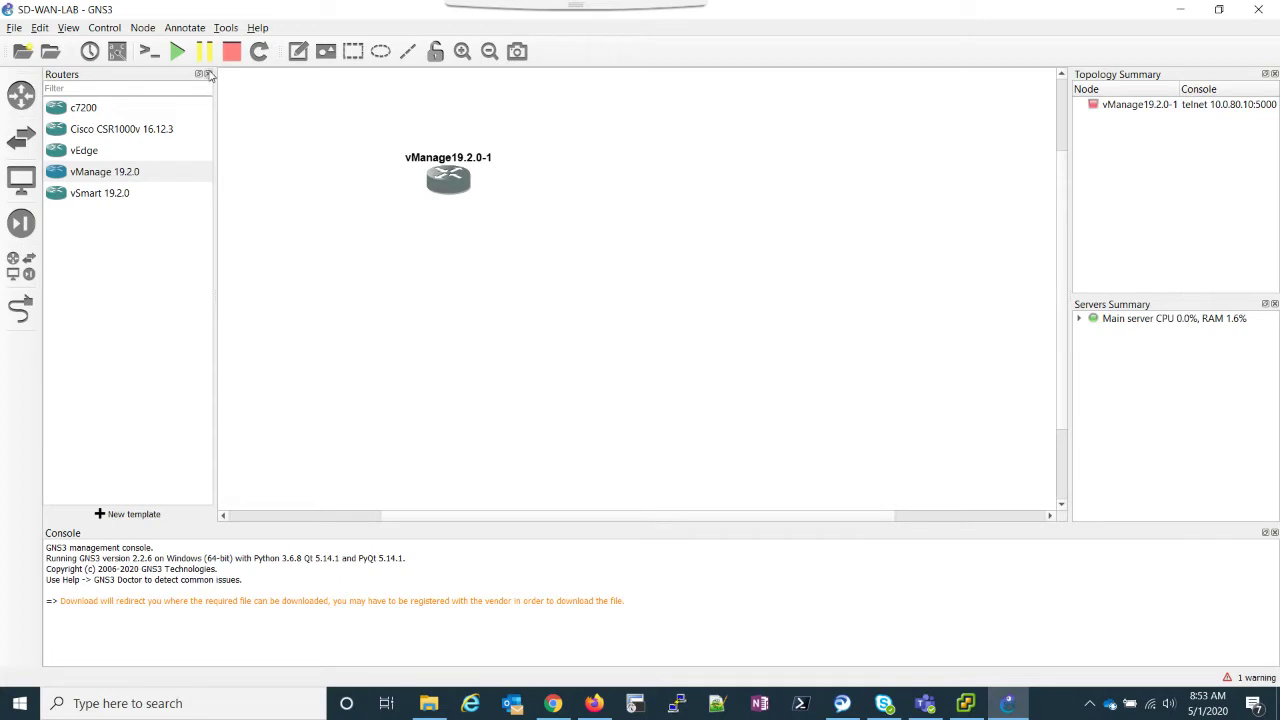
Step: Add an Ethernet switch and a cloud, then line up Cloud1, Switch1 and Switch2
click(29, 272)
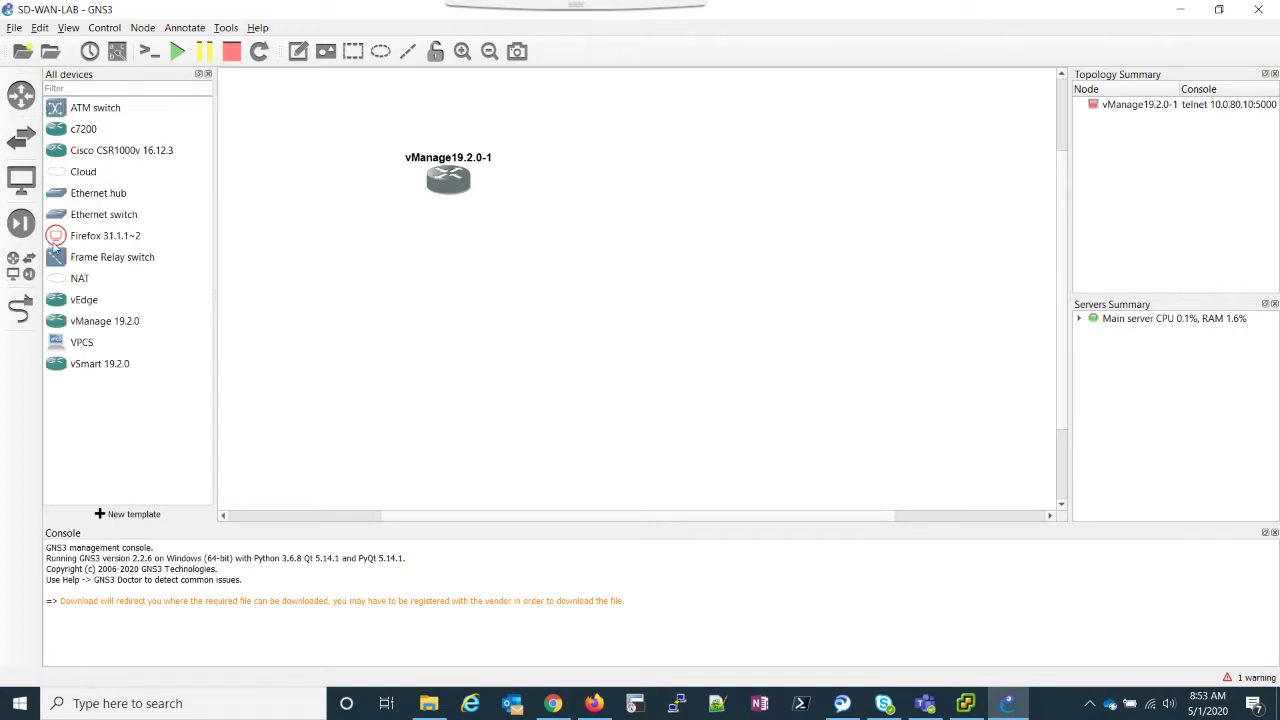
drag(88, 218, 557, 247)
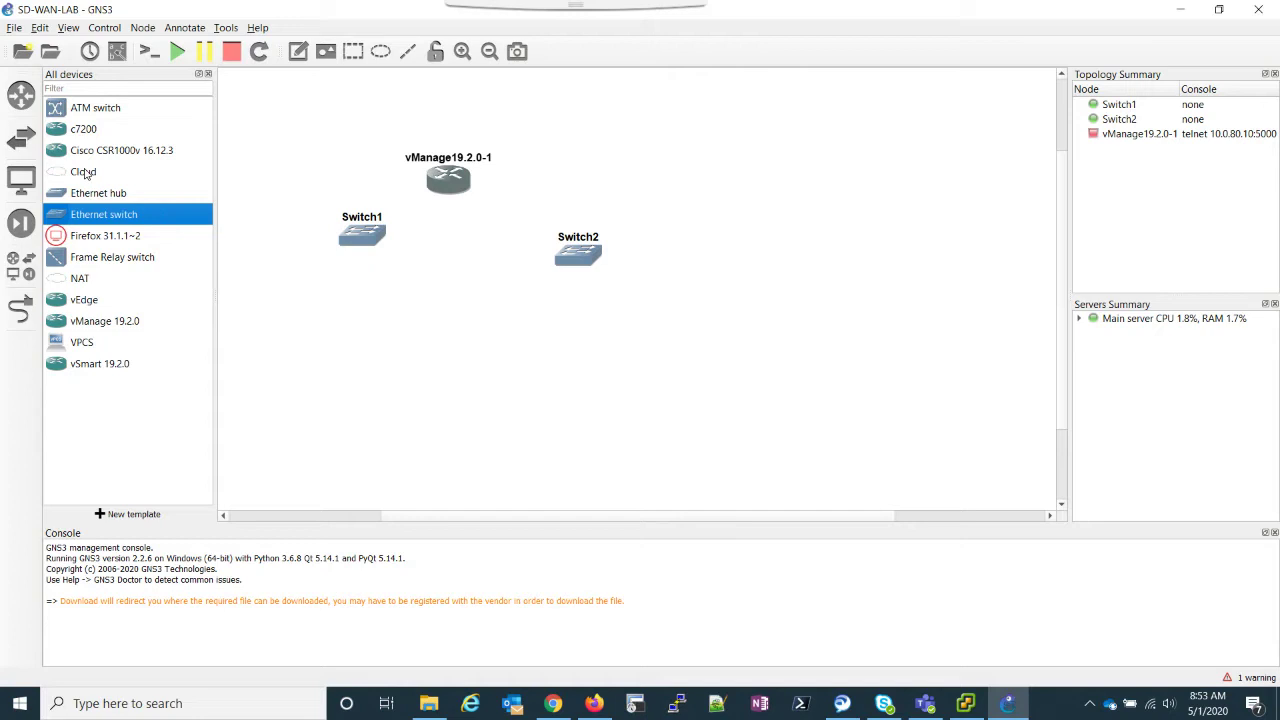
drag(86, 174, 281, 218)
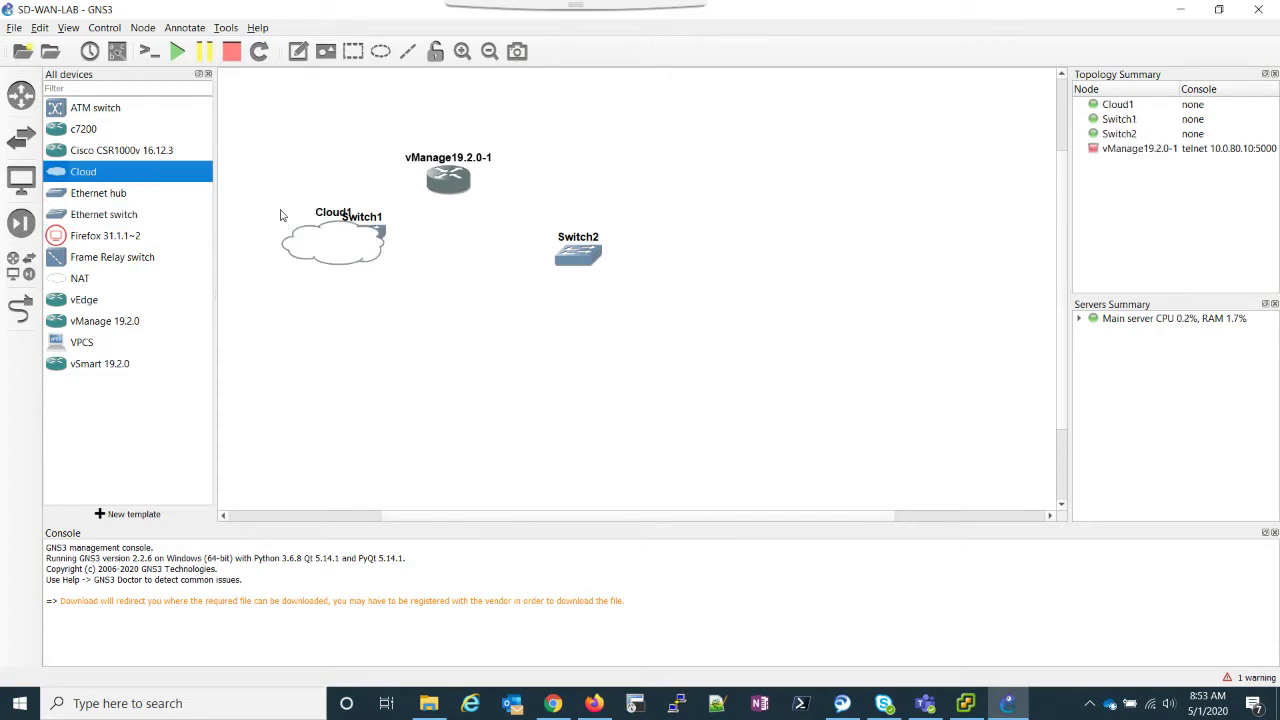
click(209, 74)
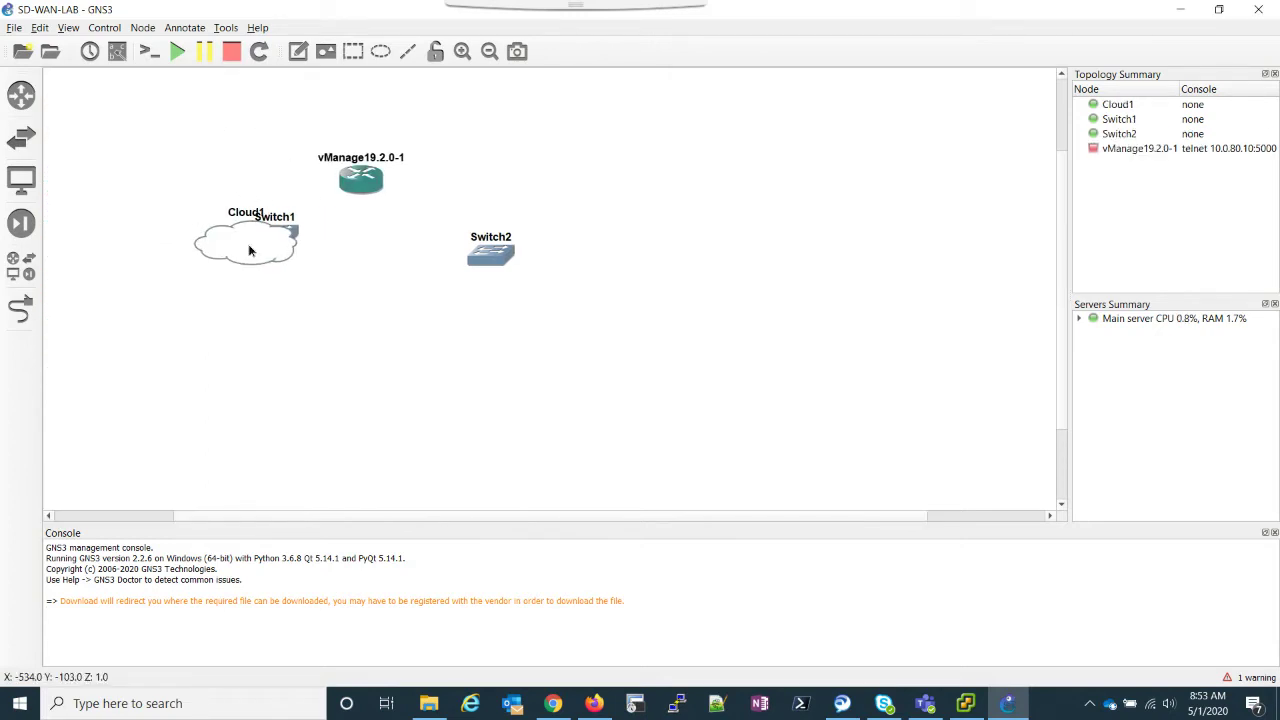
drag(250, 251, 196, 245)
drag(477, 262, 446, 249)
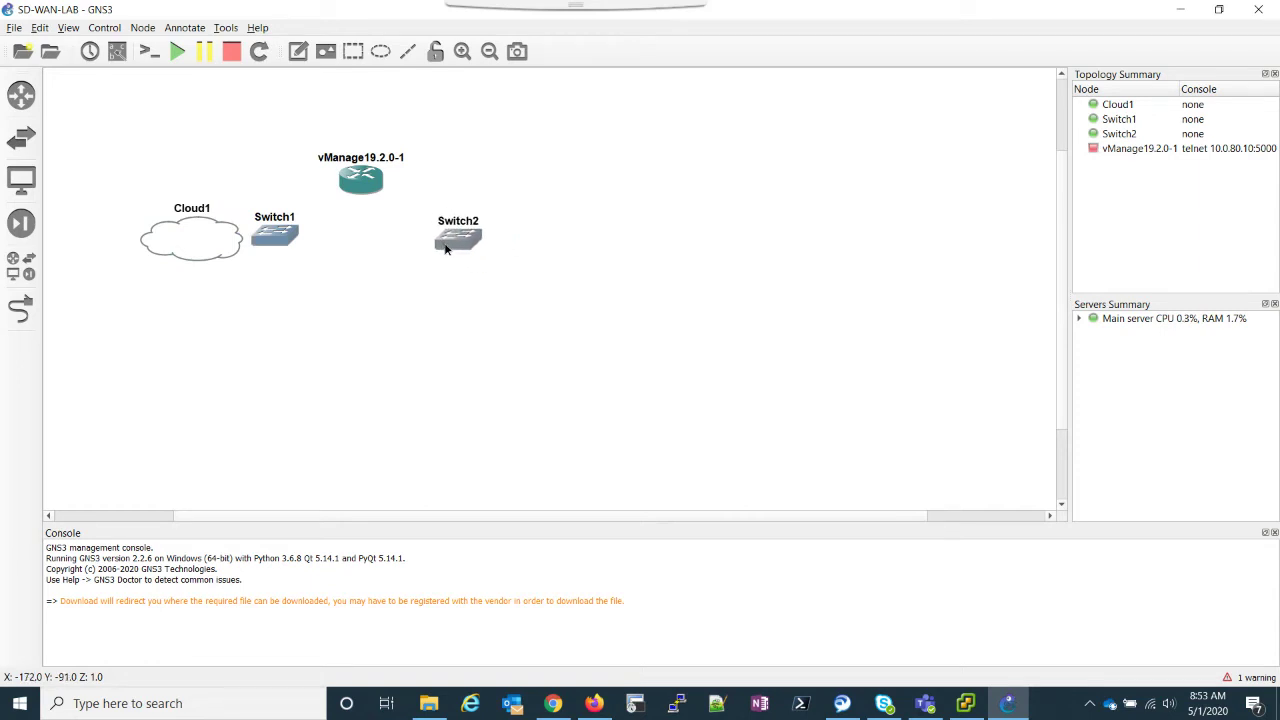
drag(271, 242, 281, 248)
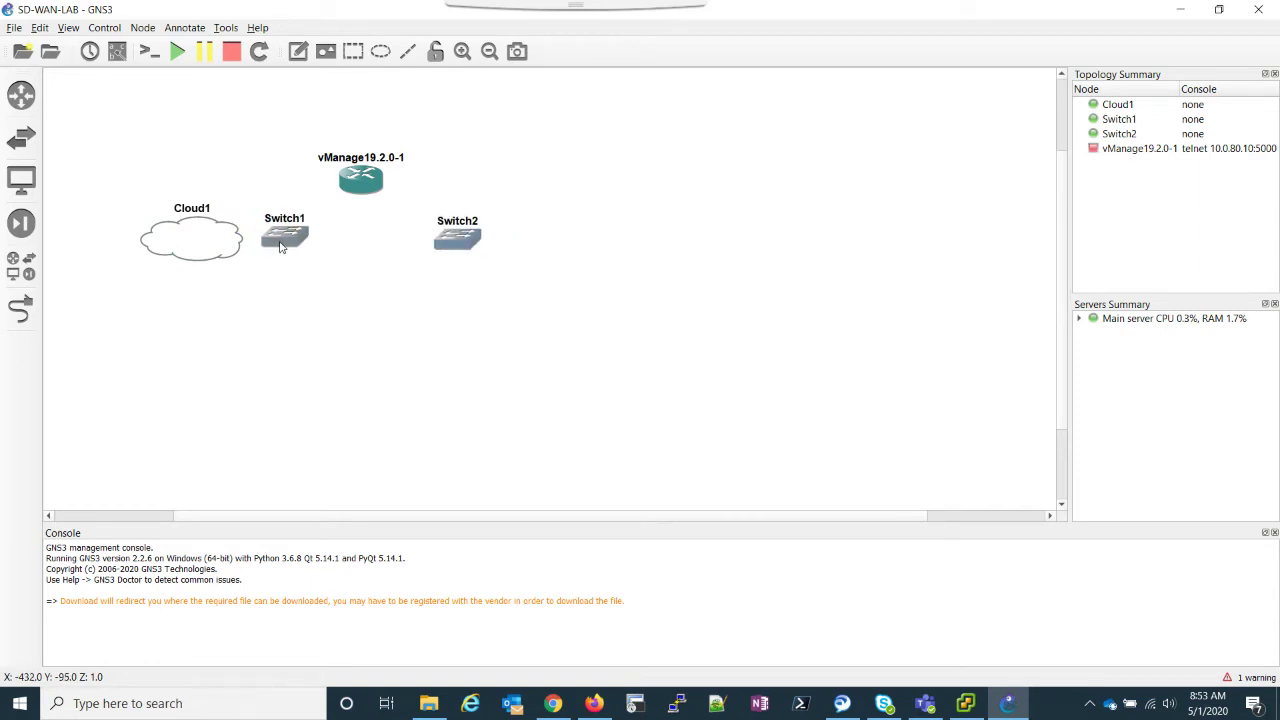
drag(456, 250, 447, 246)
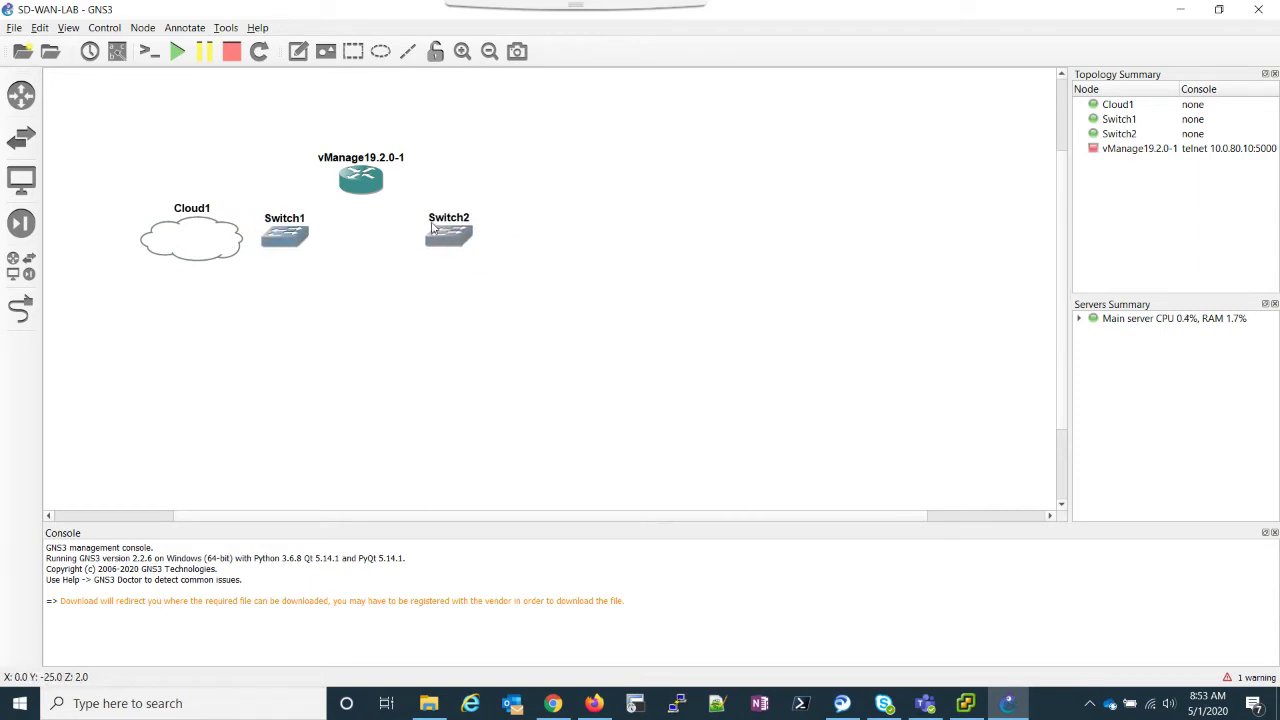
Step: Link vManage Ethernet0 to Switch1 Ethernet0
click(20, 310)
click(355, 186)
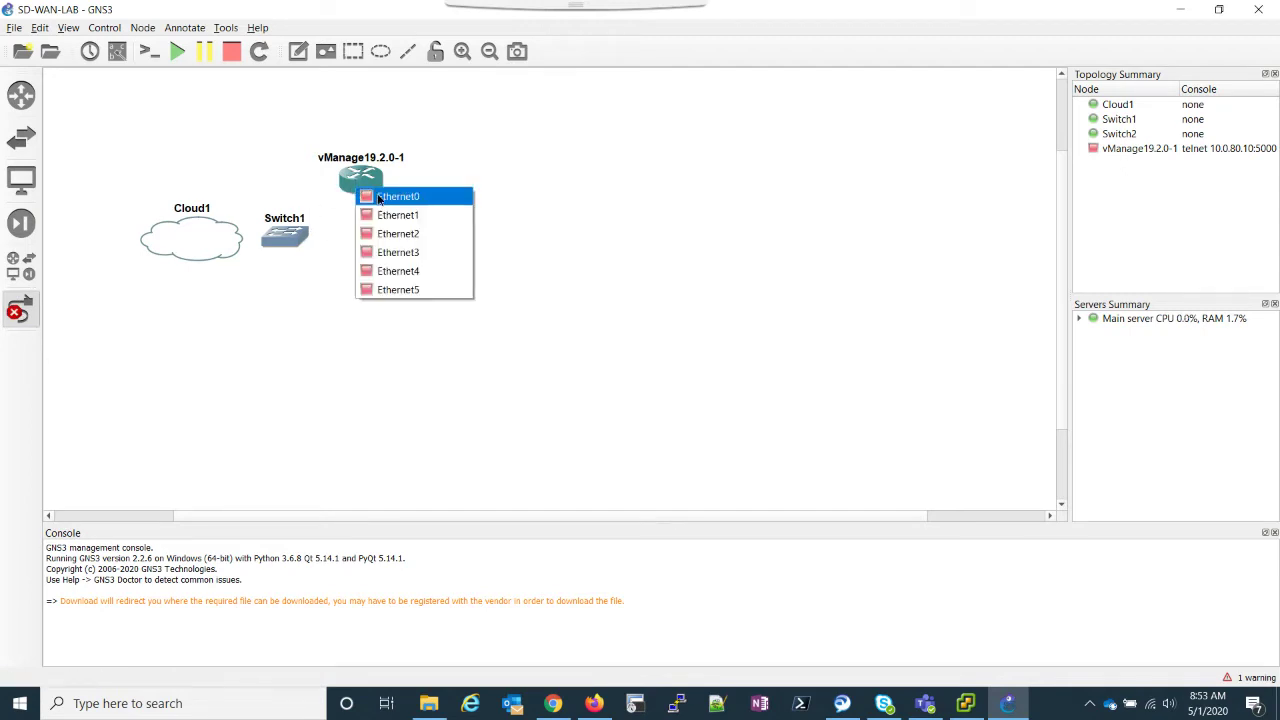
click(379, 197)
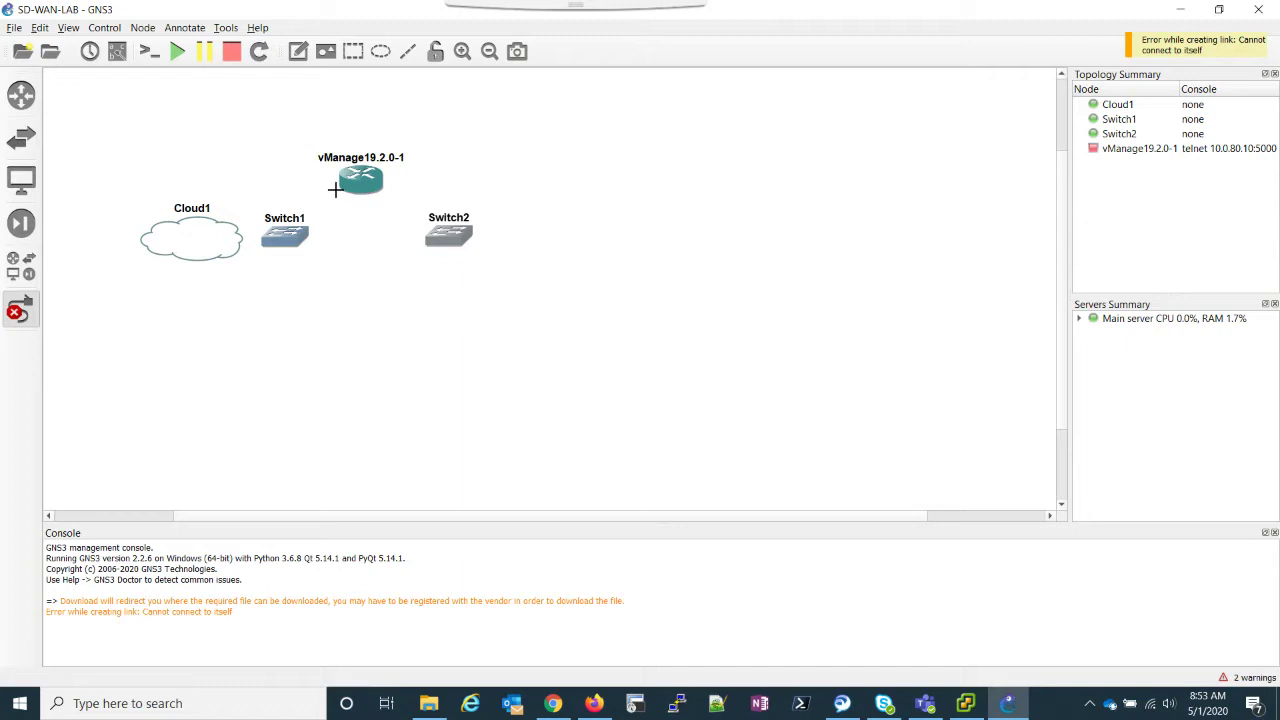
click(355, 186)
click(371, 193)
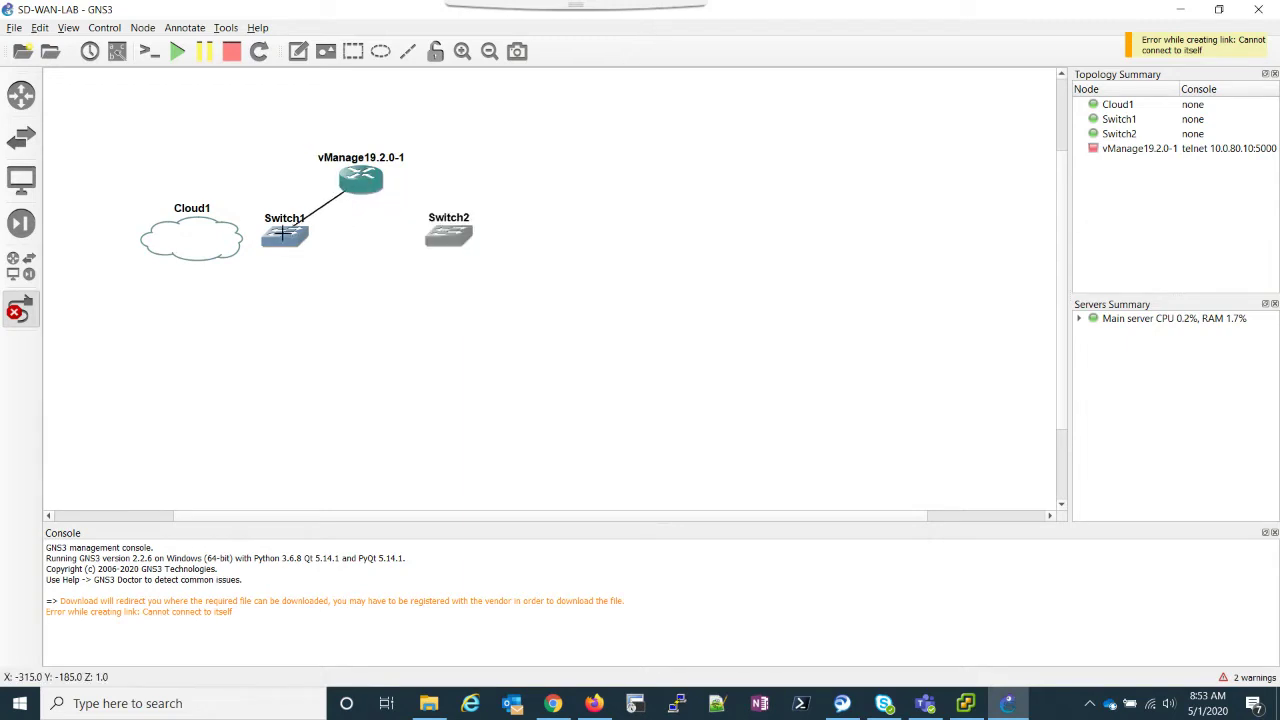
click(293, 240)
click(312, 245)
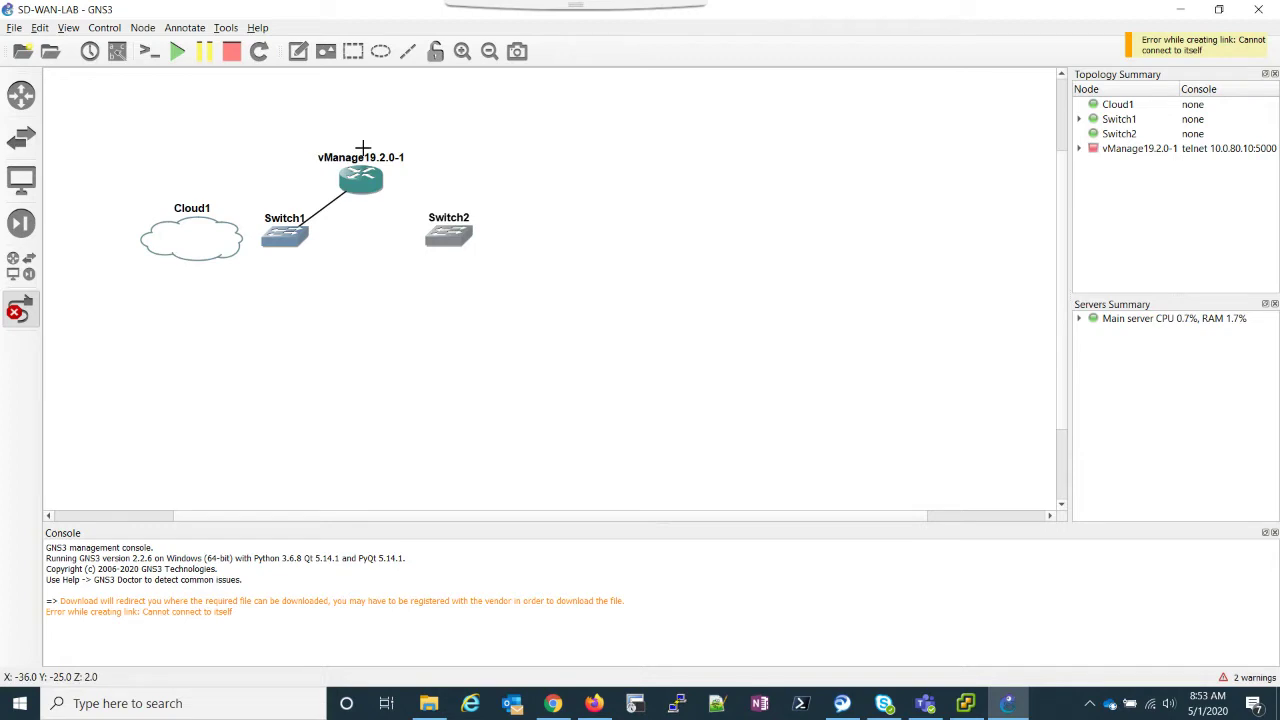
Step: Link vManage Ethernet1 to Switch2 Ethernet0
click(362, 191)
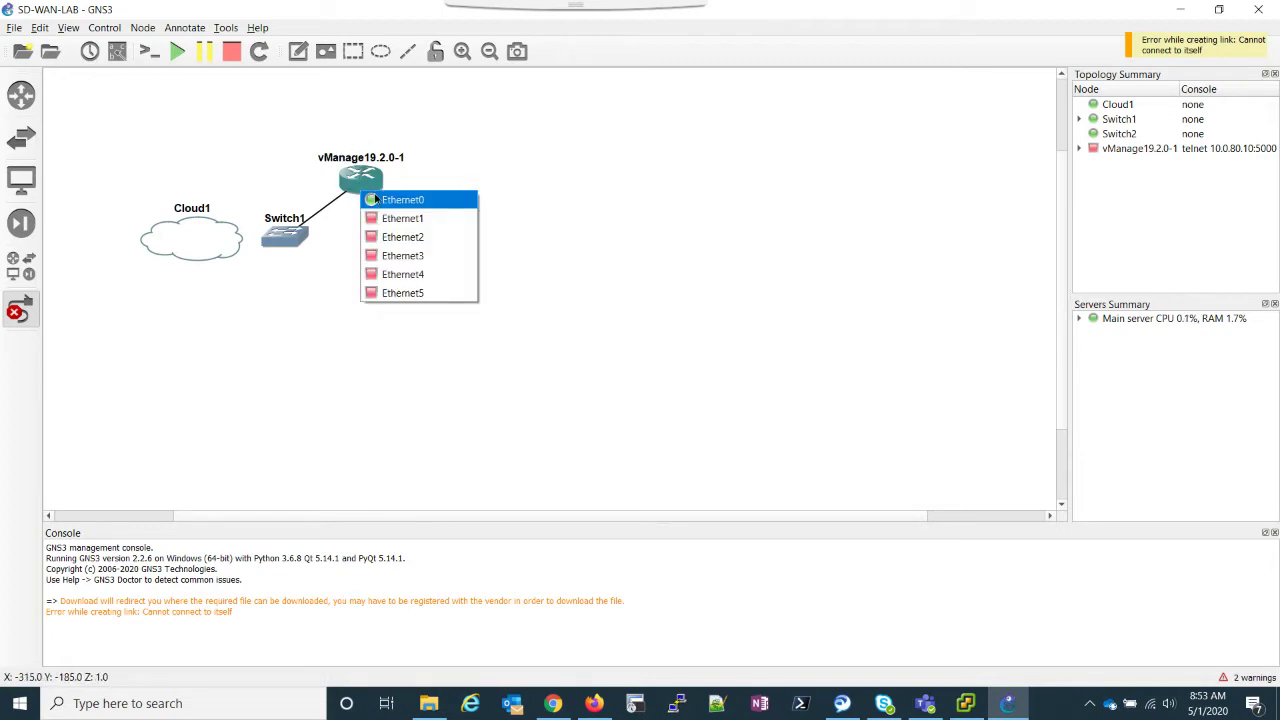
click(398, 218)
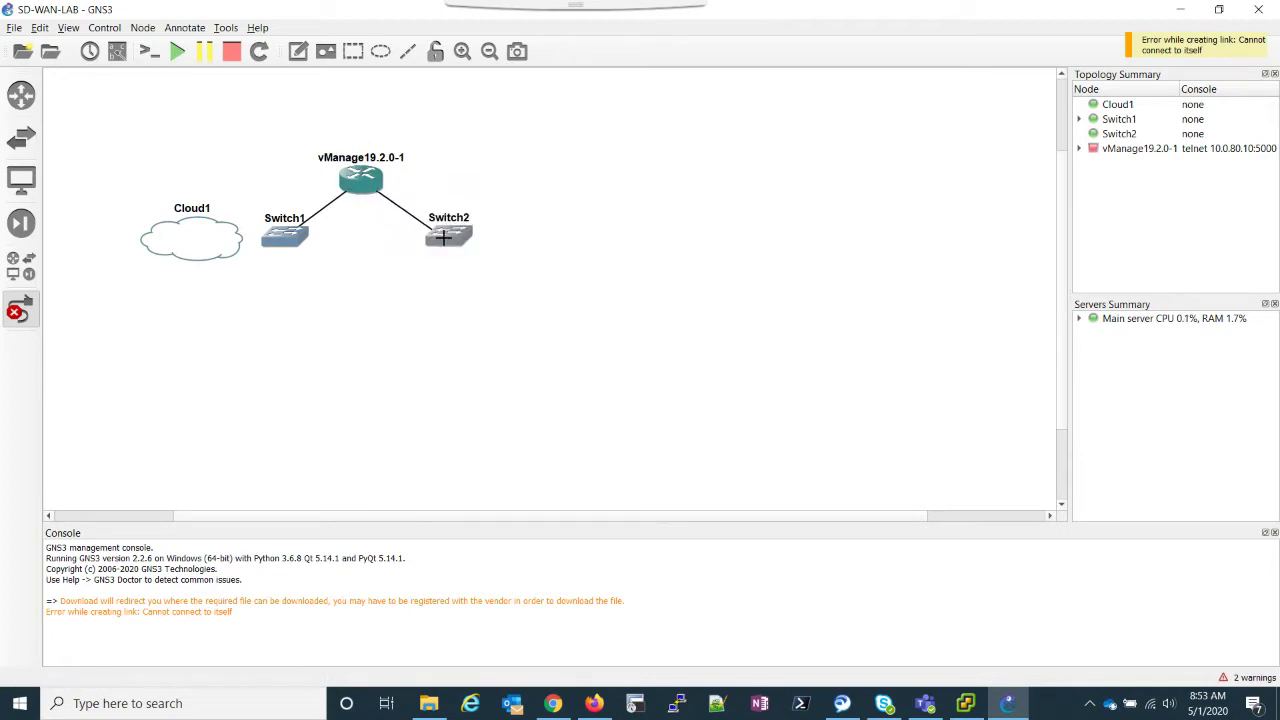
click(444, 237)
click(471, 251)
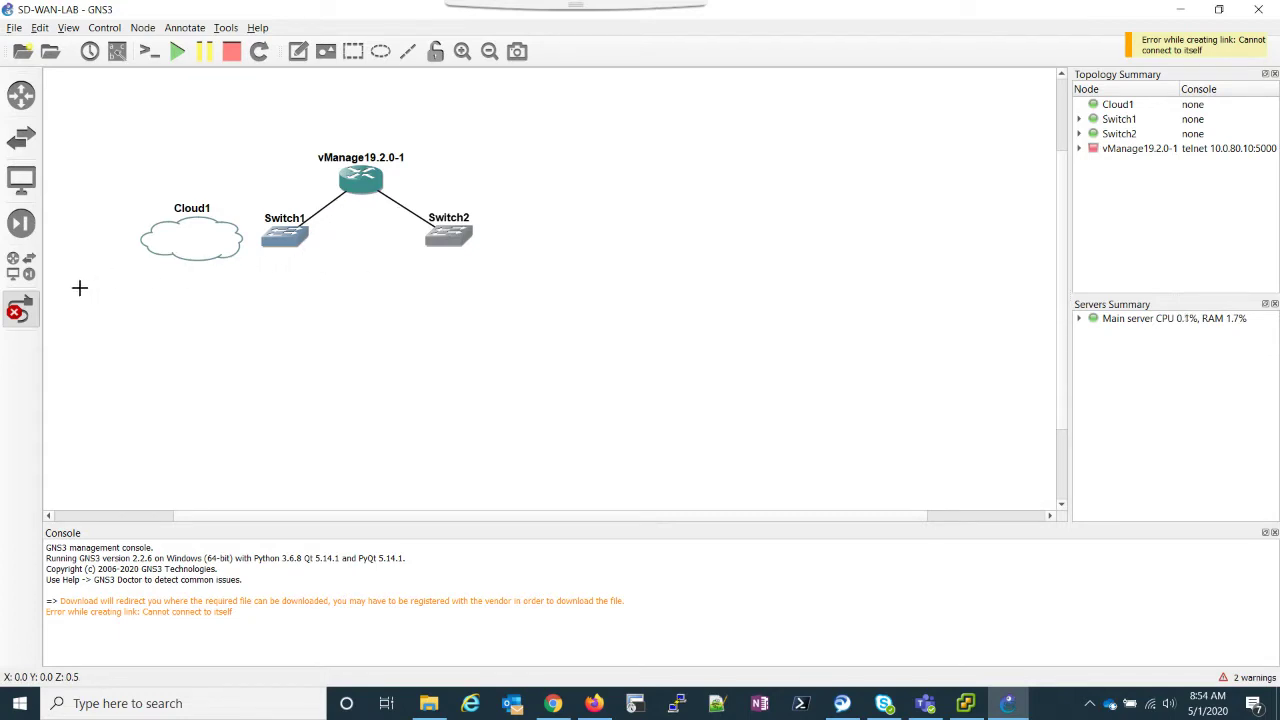
Step: Link Cloud1 eth1 to Switch1 Ethernet1 and leave link mode
click(221, 244)
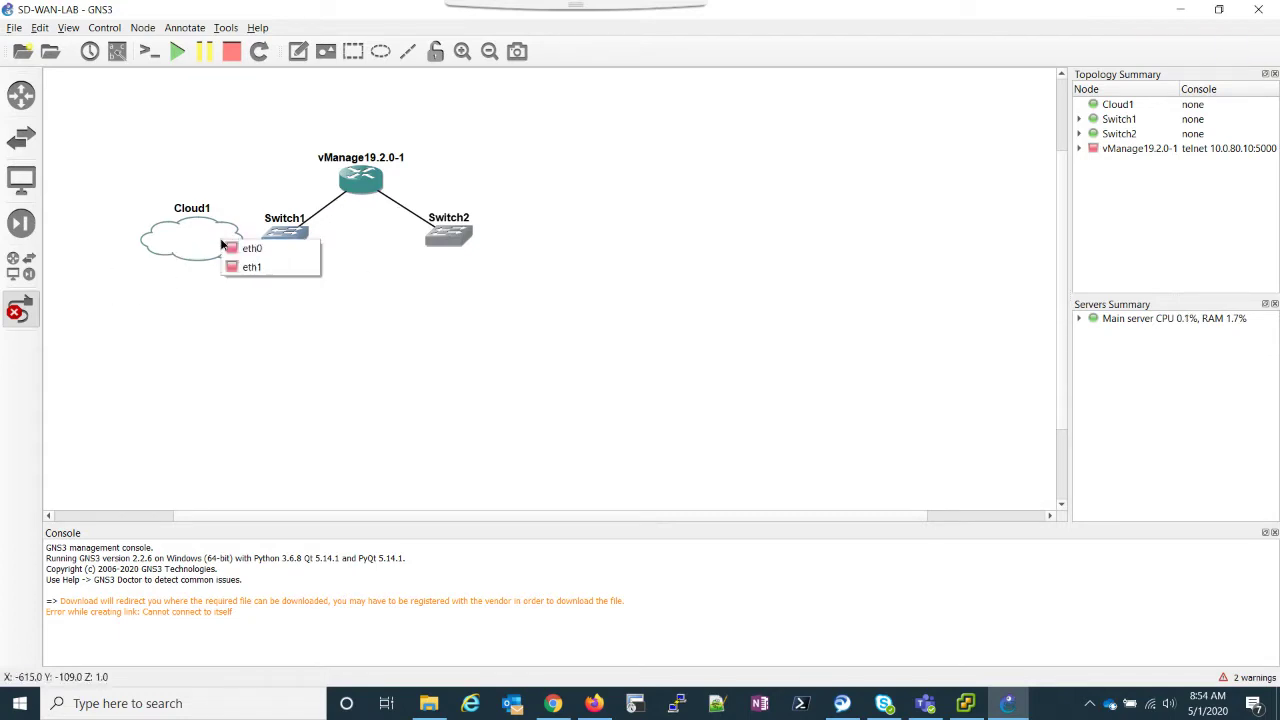
click(247, 268)
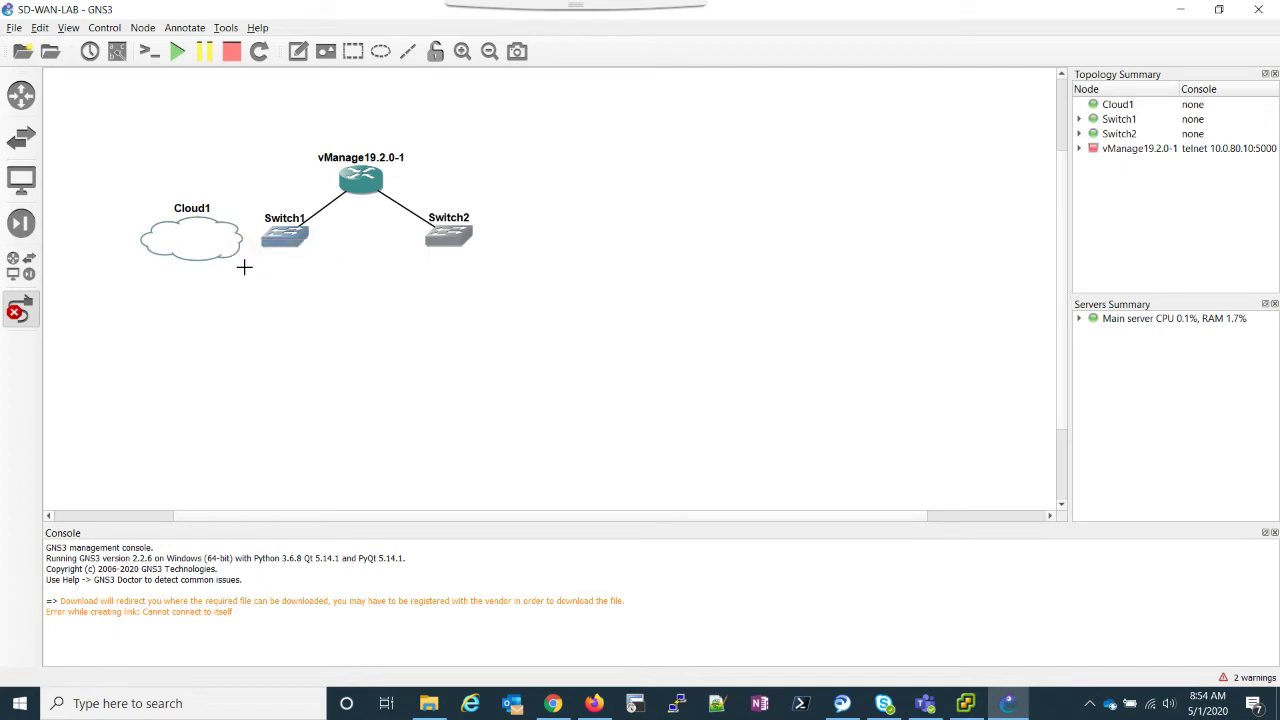
click(277, 238)
click(298, 264)
click(21, 314)
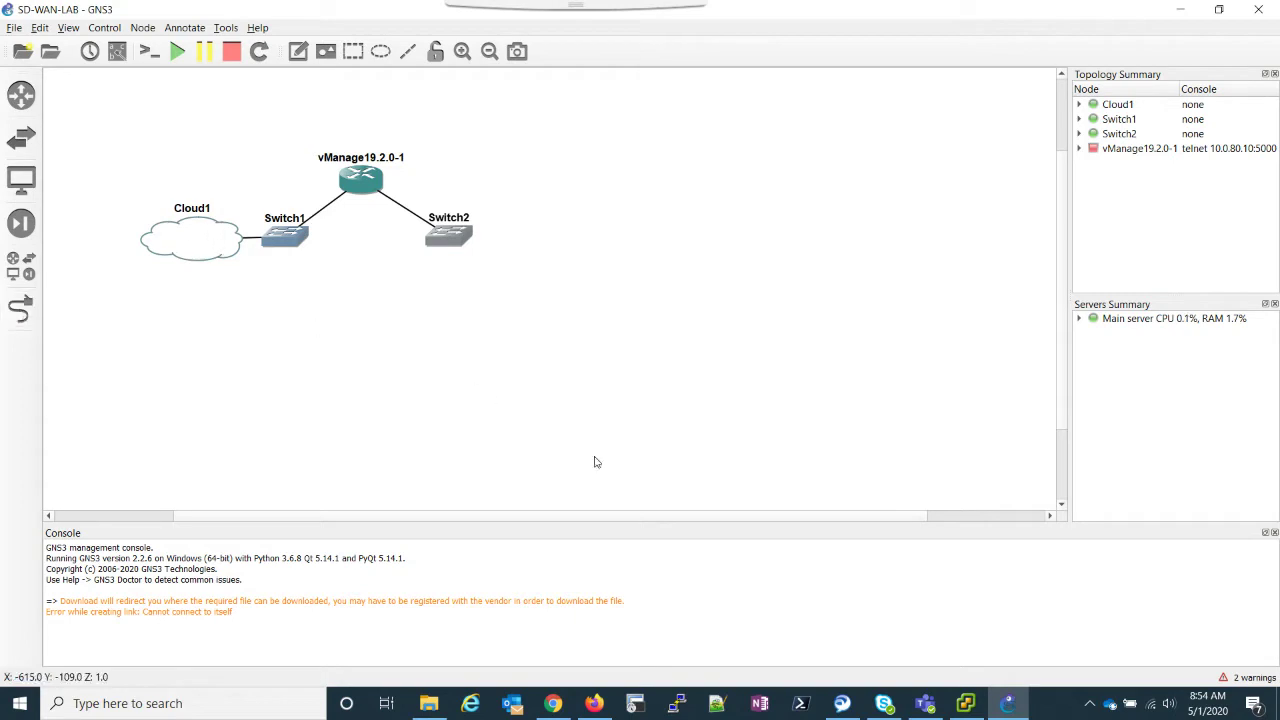
Step: Review the GNS3 VM's Network adapter 1 and 2 settings in vSphere, closing without changes
click(965, 703)
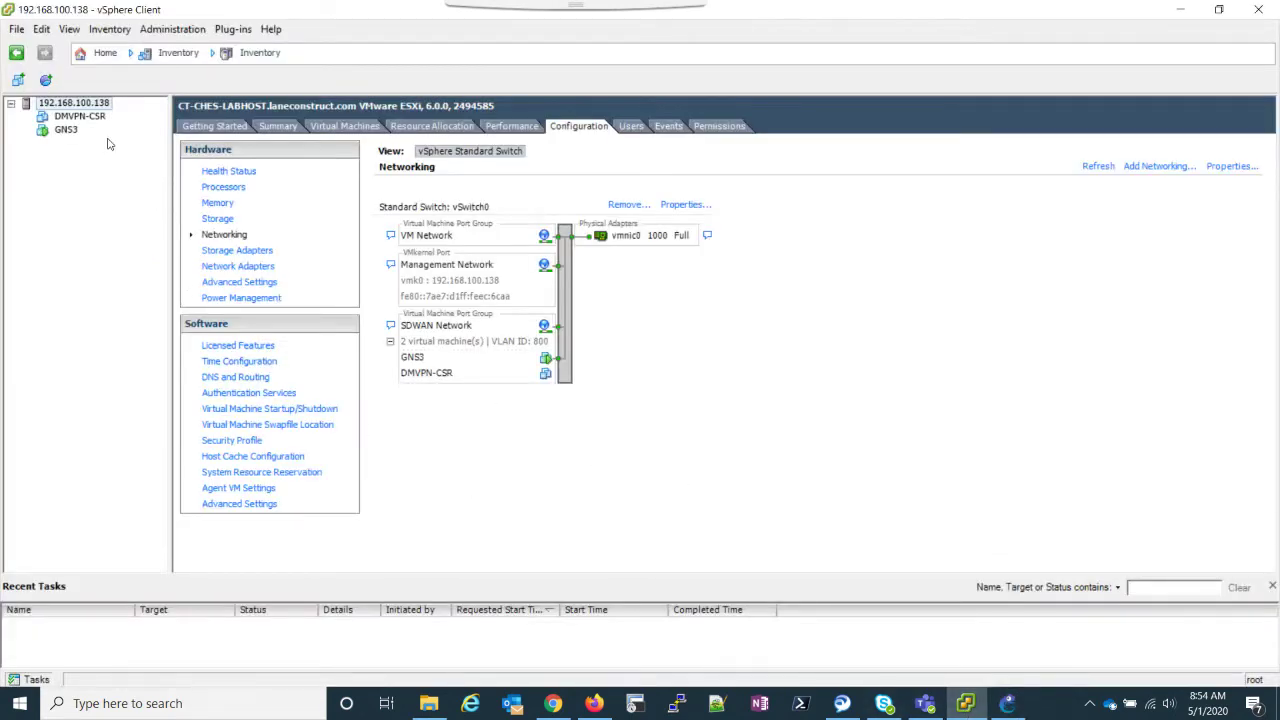
click(66, 130)
right_click(68, 131)
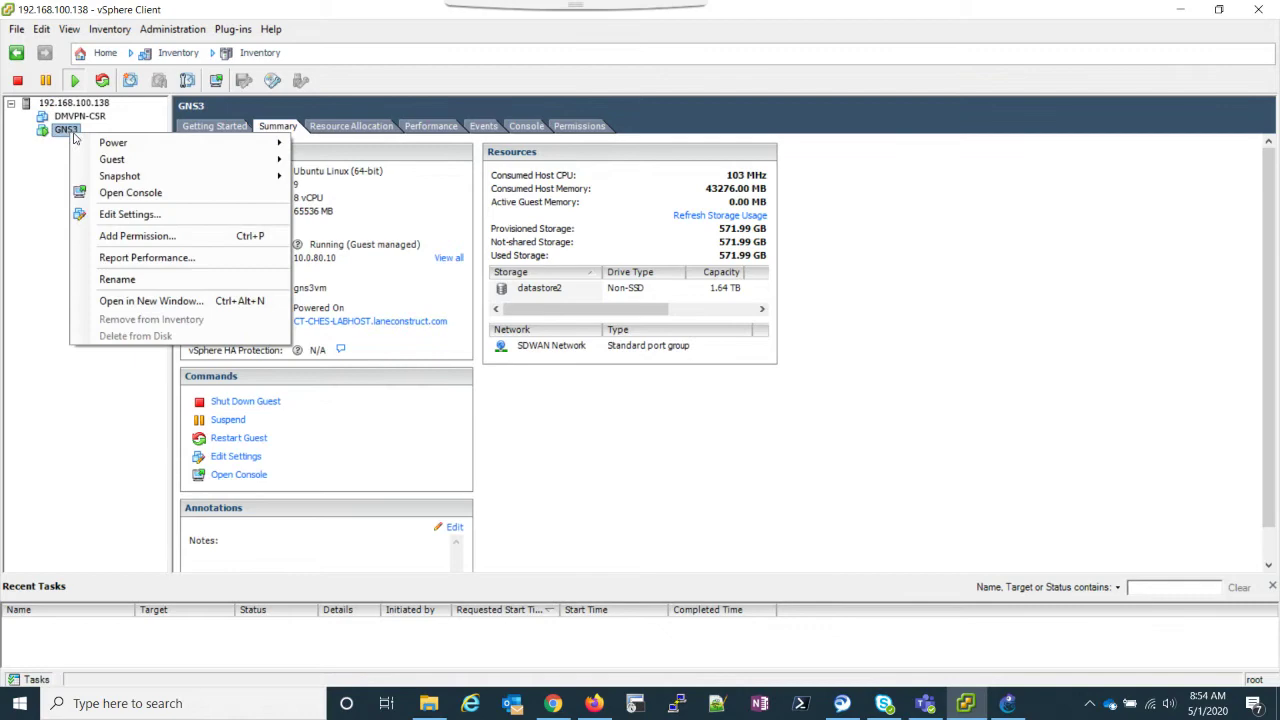
click(130, 215)
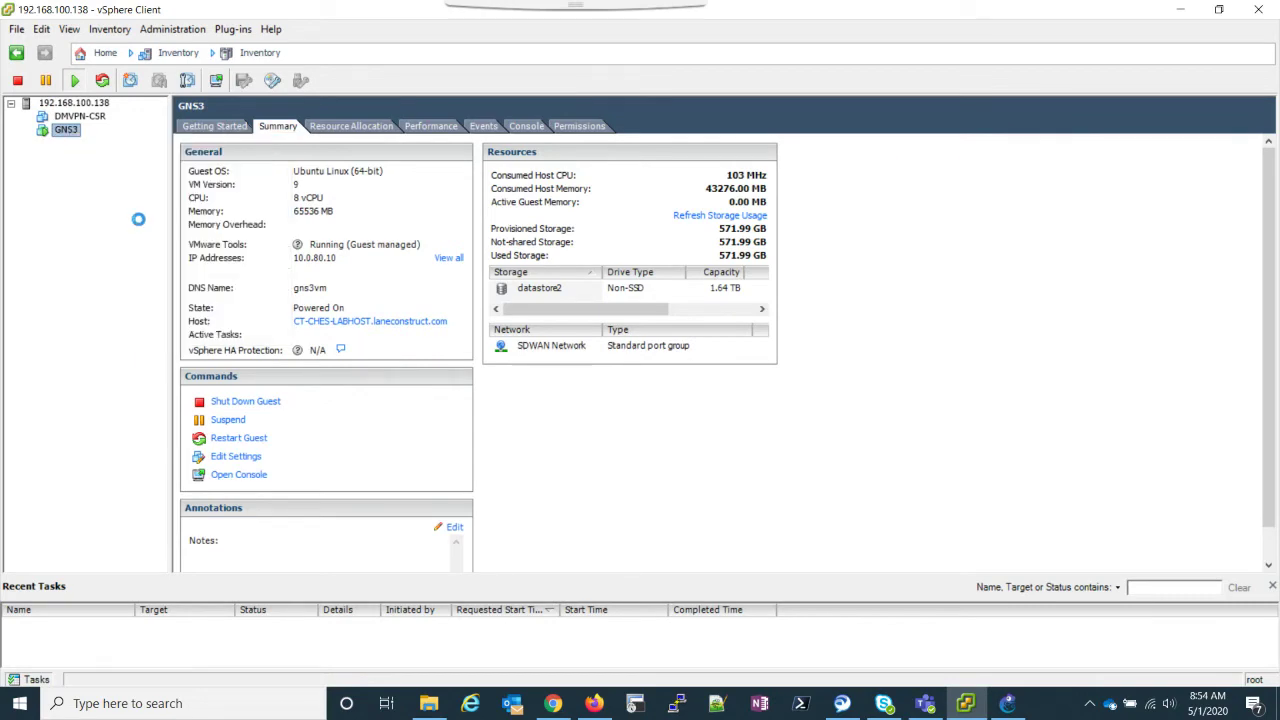
click(663, 412)
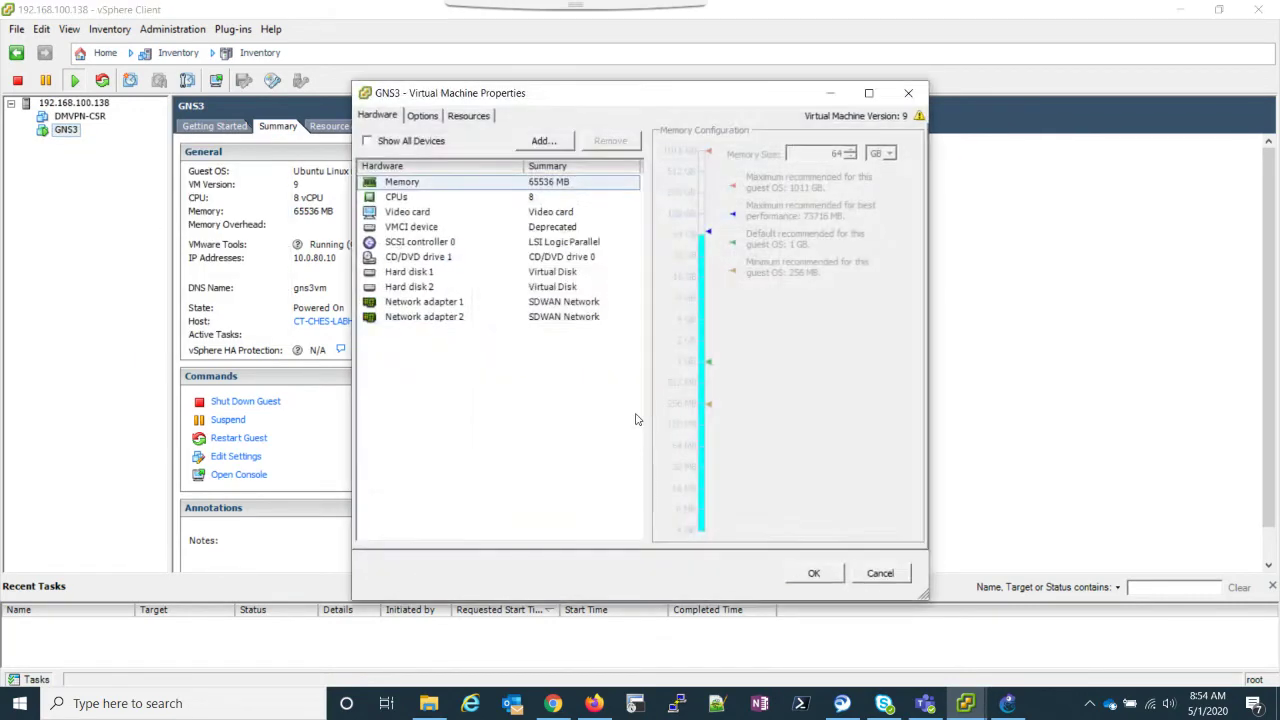
click(445, 306)
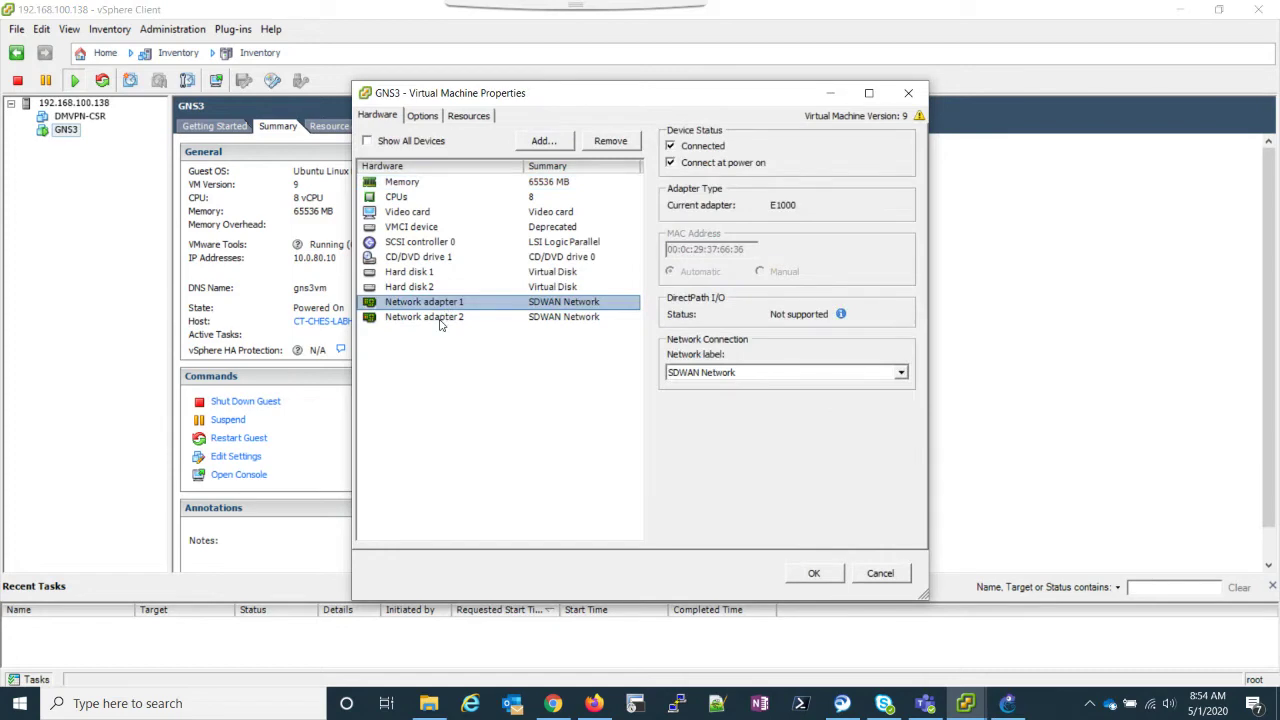
click(440, 319)
click(439, 306)
click(908, 94)
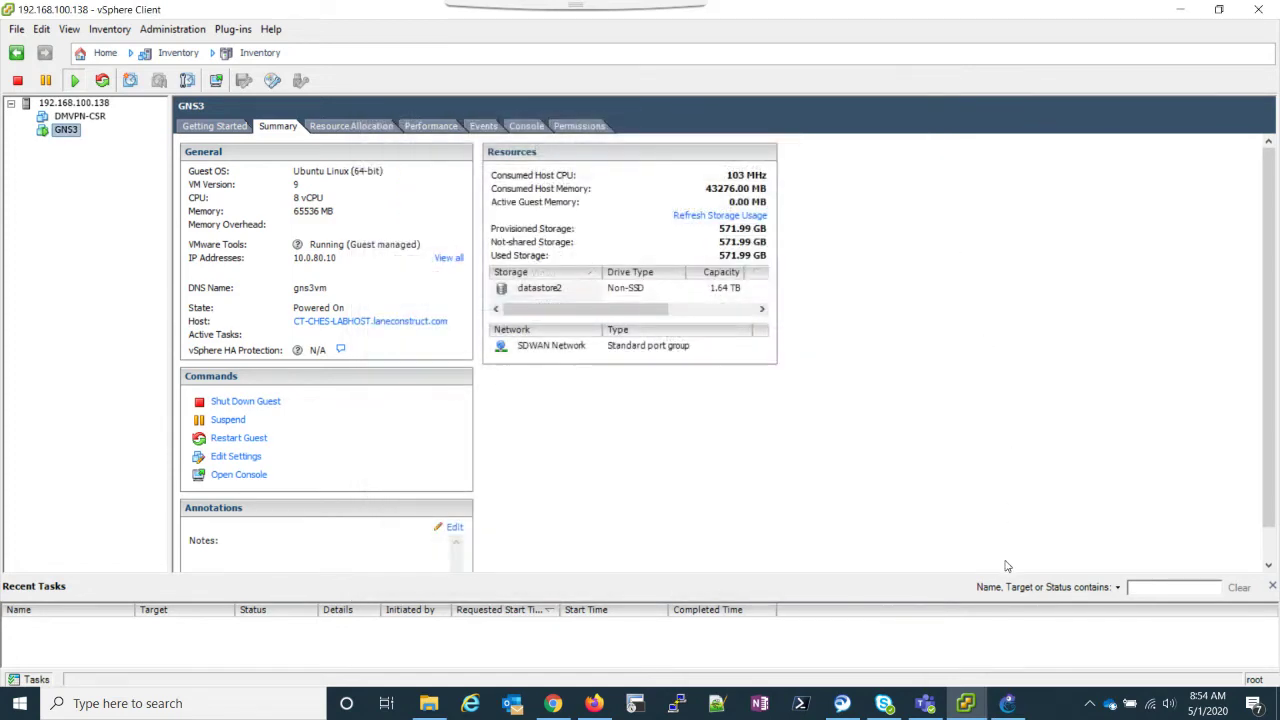
Step: Start the vManage19.2.0-1 node from its context menu
click(1007, 703)
click(1081, 320)
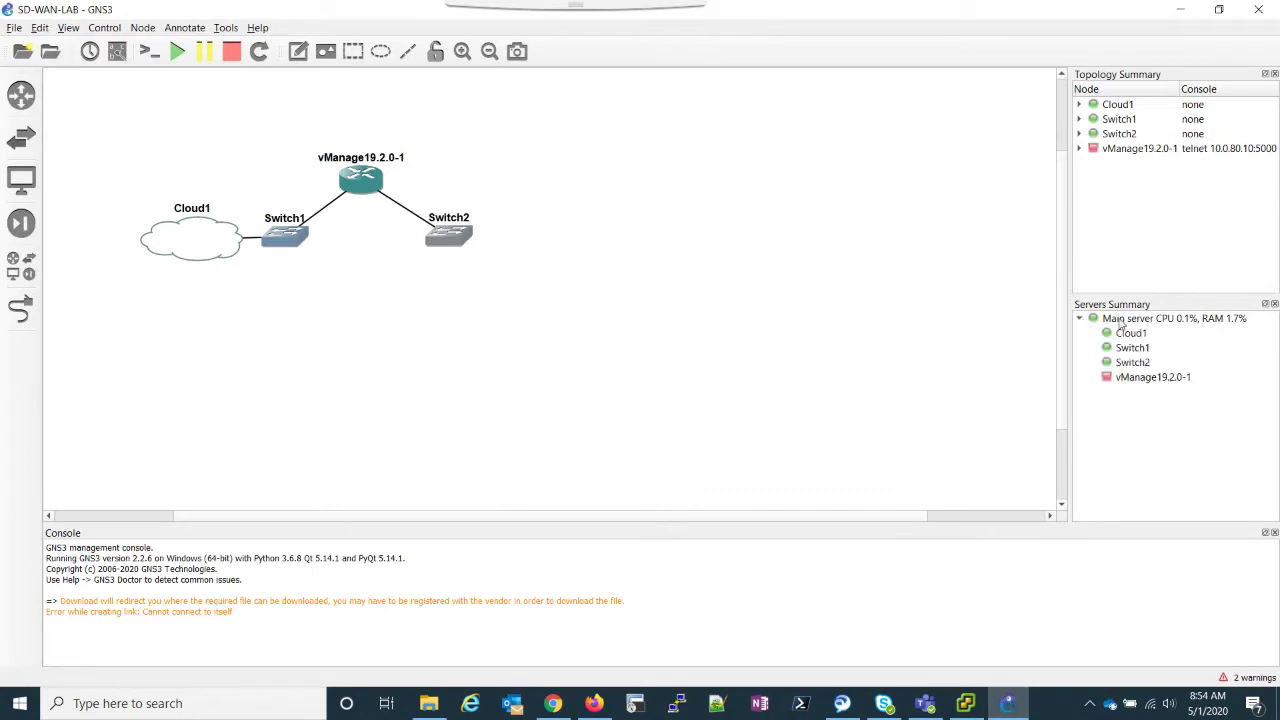
click(1078, 320)
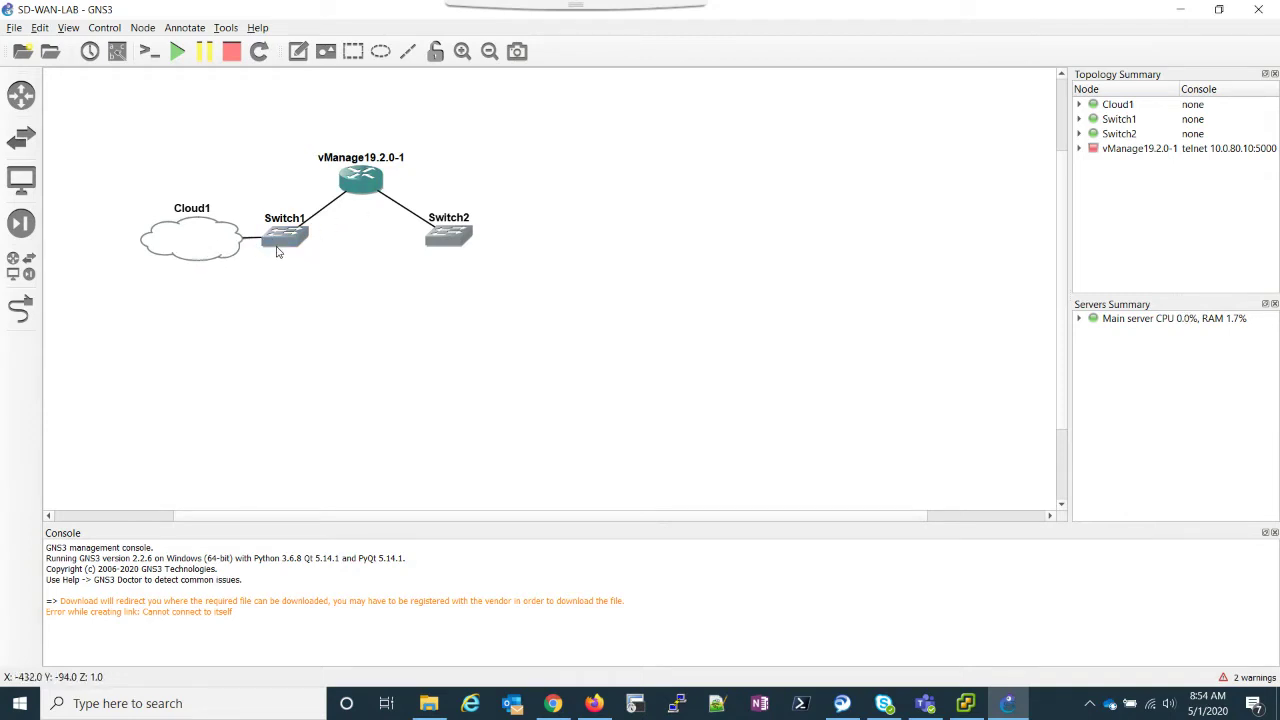
right_click(357, 176)
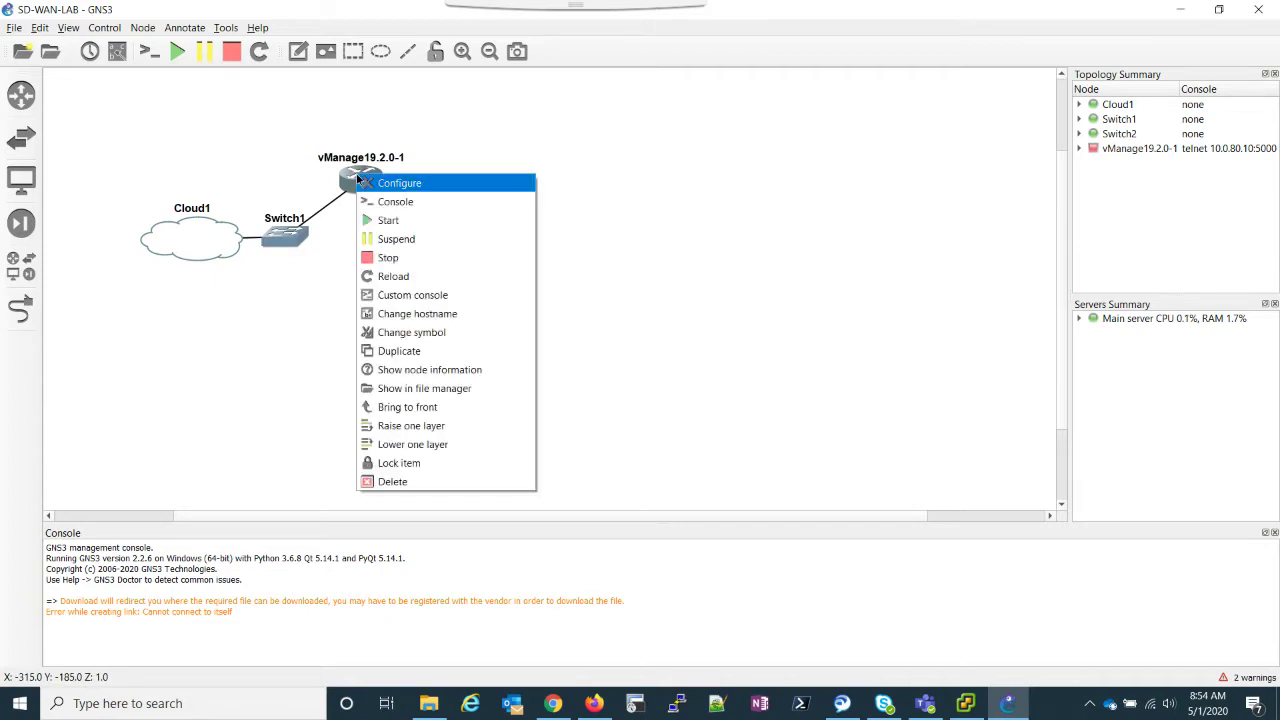
click(385, 221)
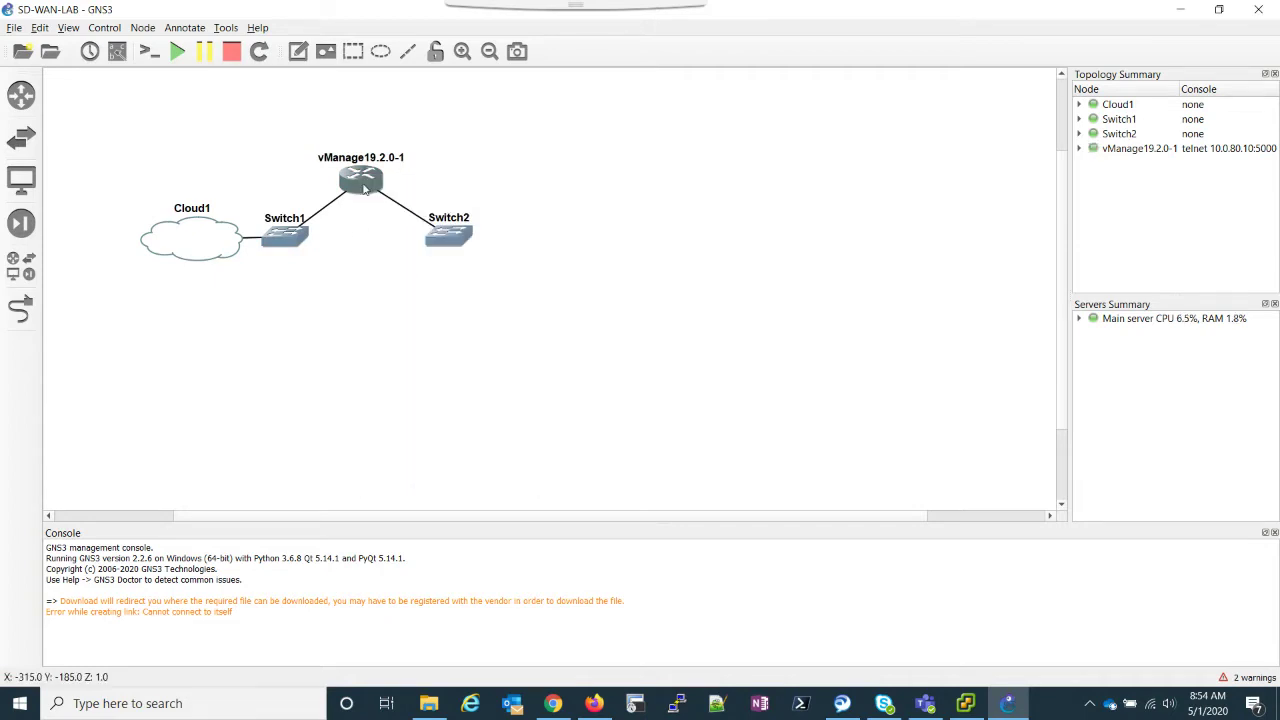
mouse_move(365, 188)
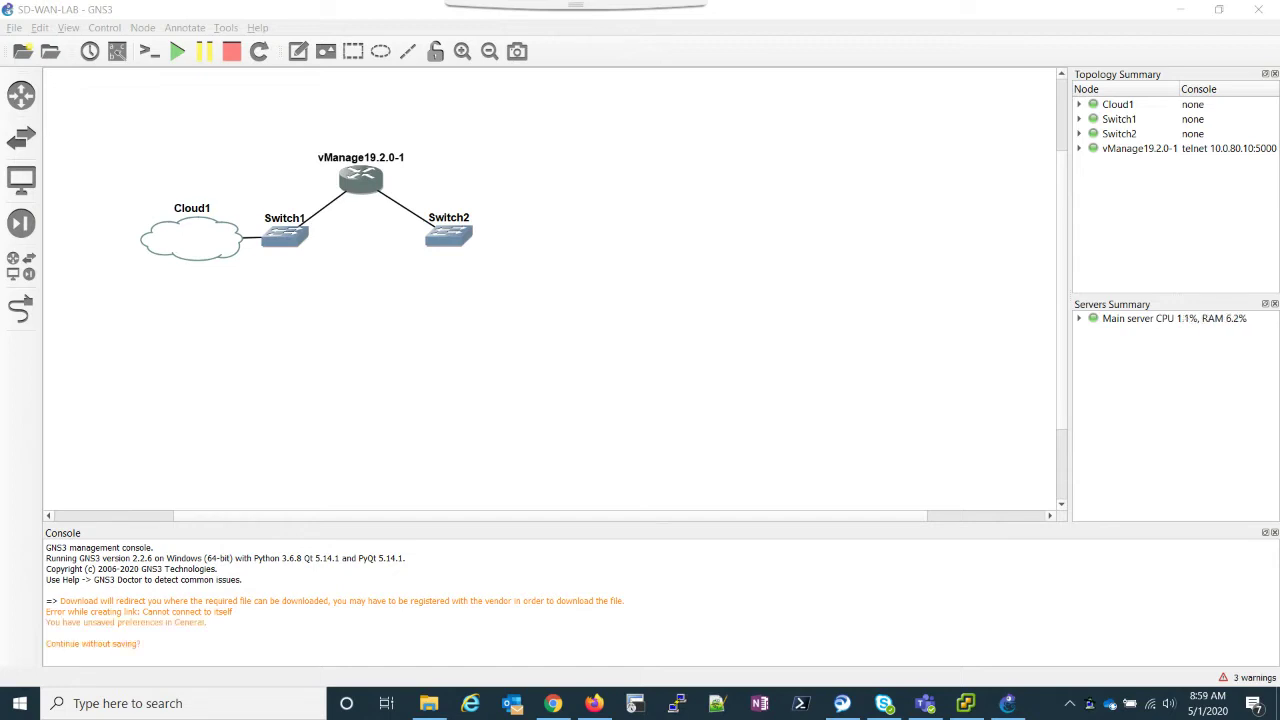
Step: Open vManage's console, log in as admin and set a new admin password
right_click(374, 184)
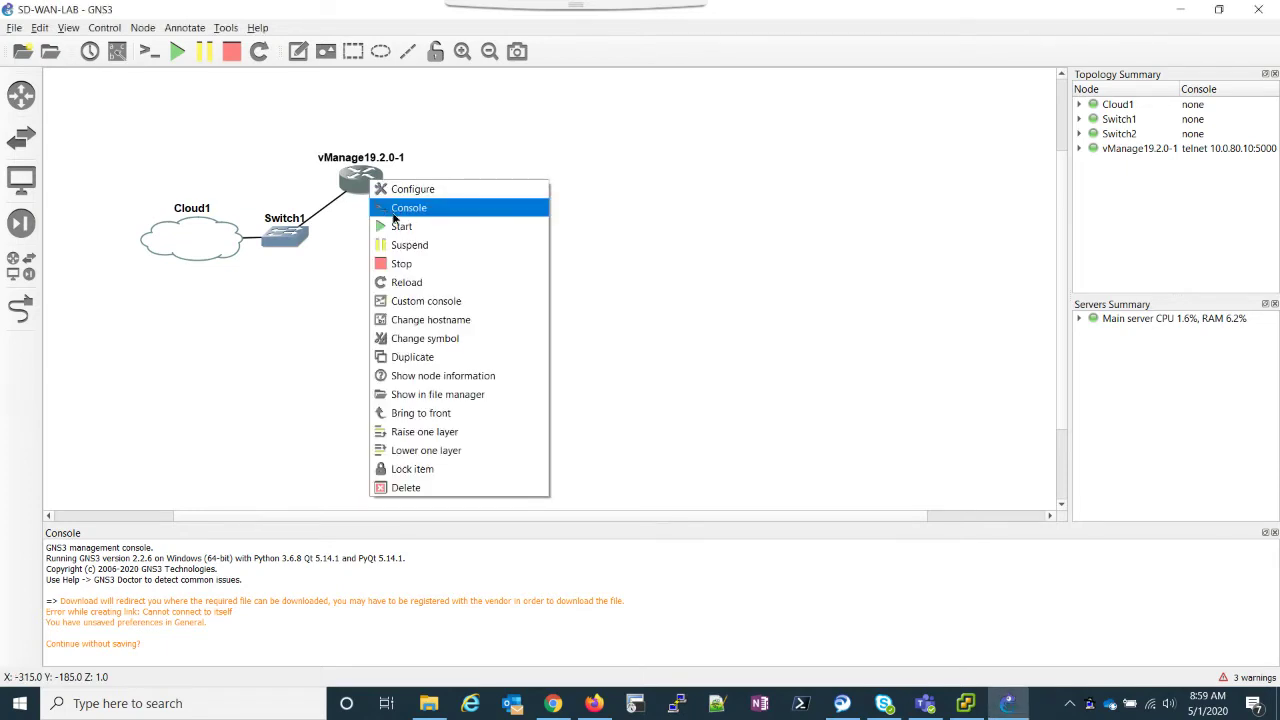
click(394, 211)
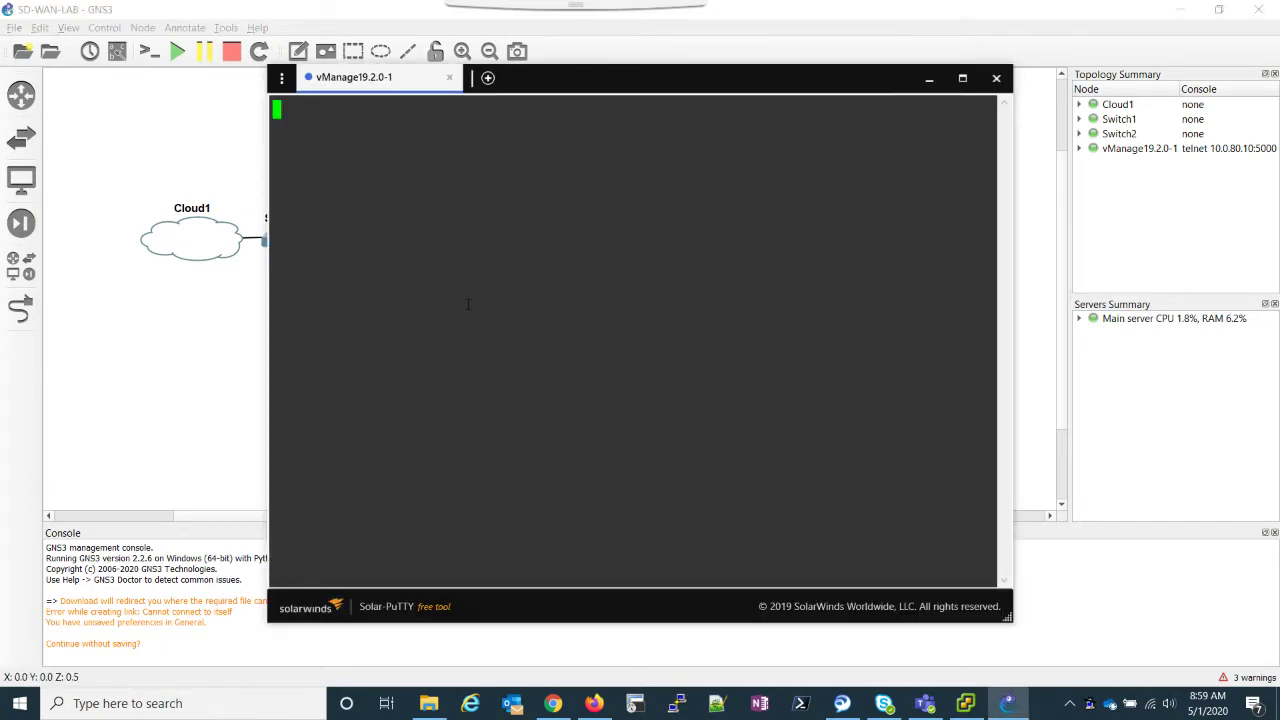
key(Return)
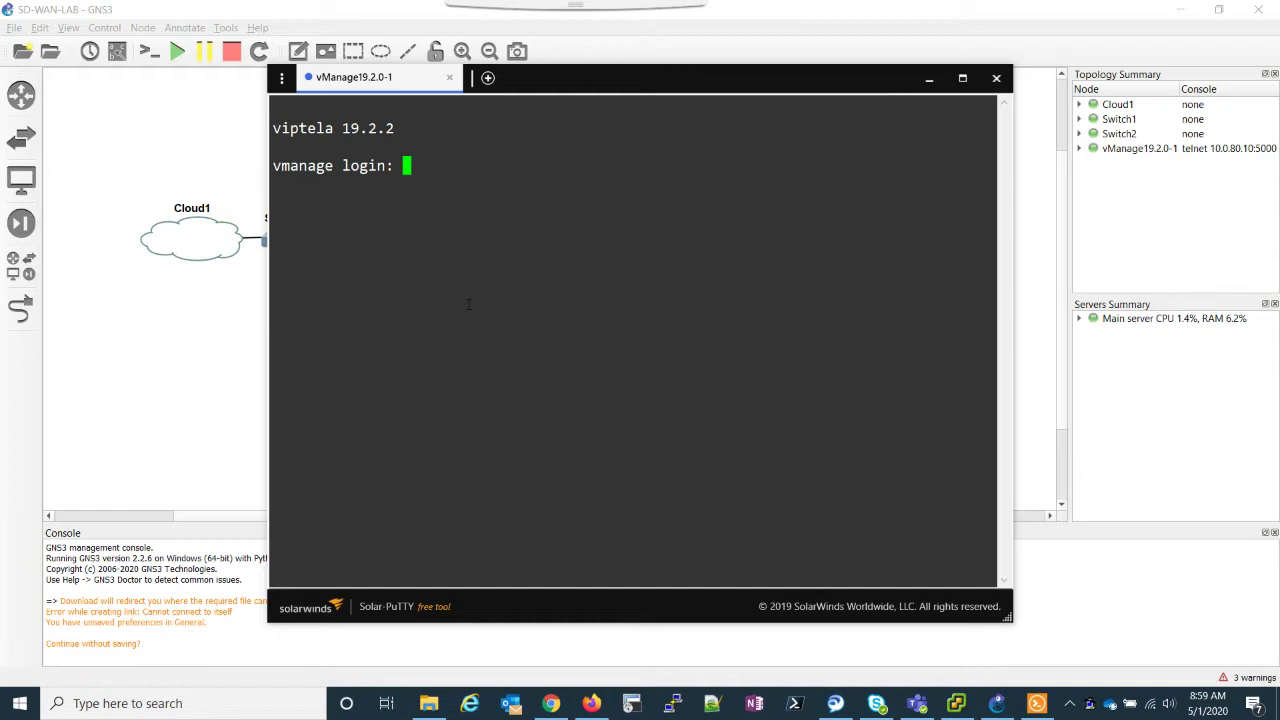
text(admin)
key(Return)
text(admin)
key(Return)
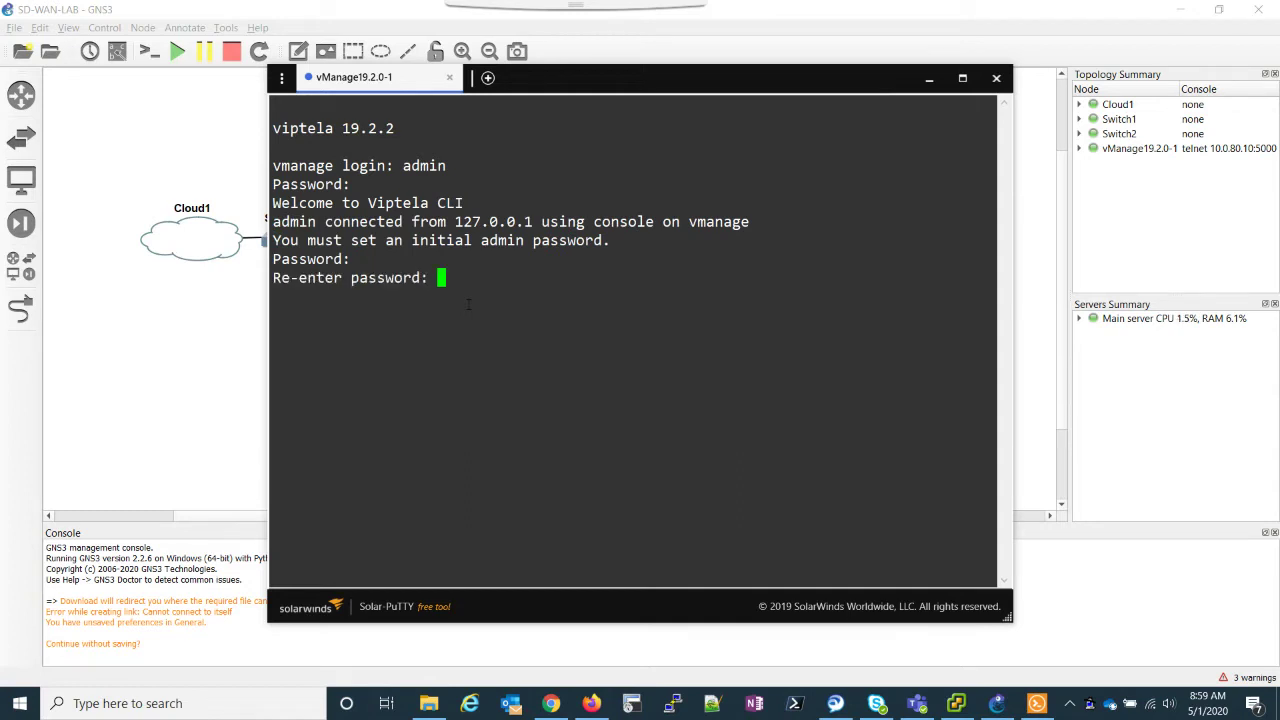
key(Return)
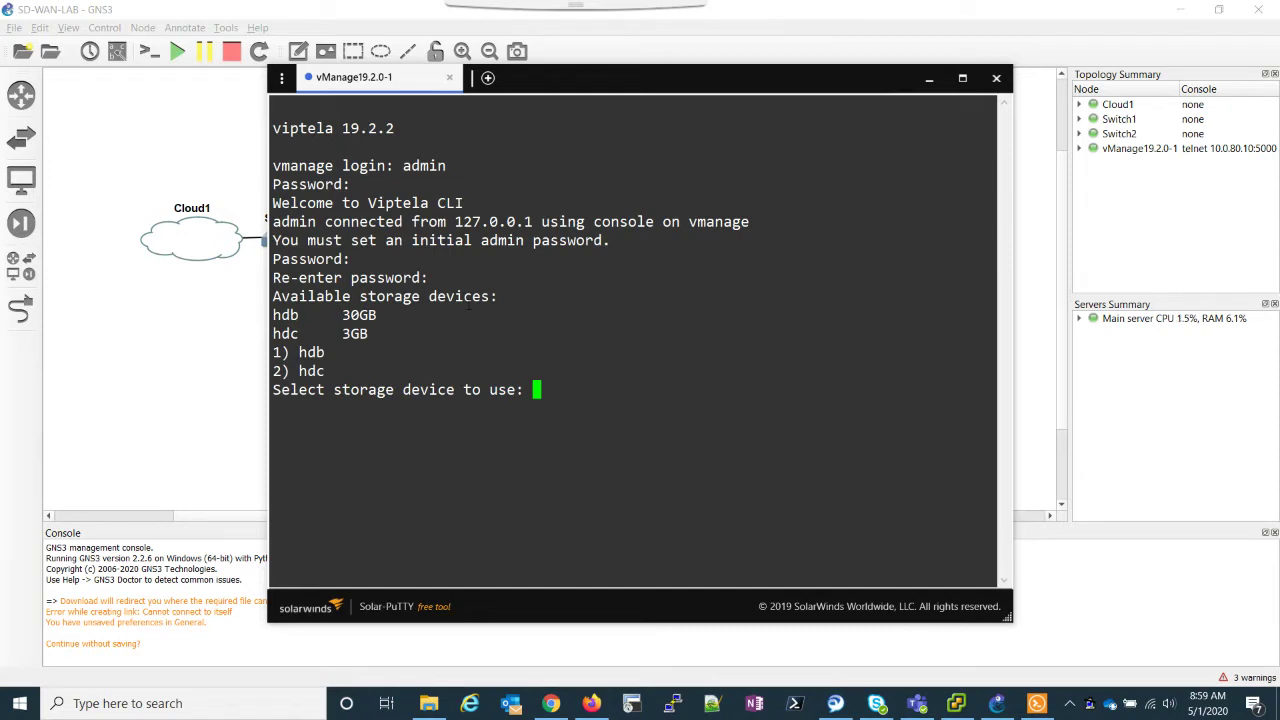
Step: Choose storage device 1 (hdb) and confirm formatting it with y
text(1)
key(Return)
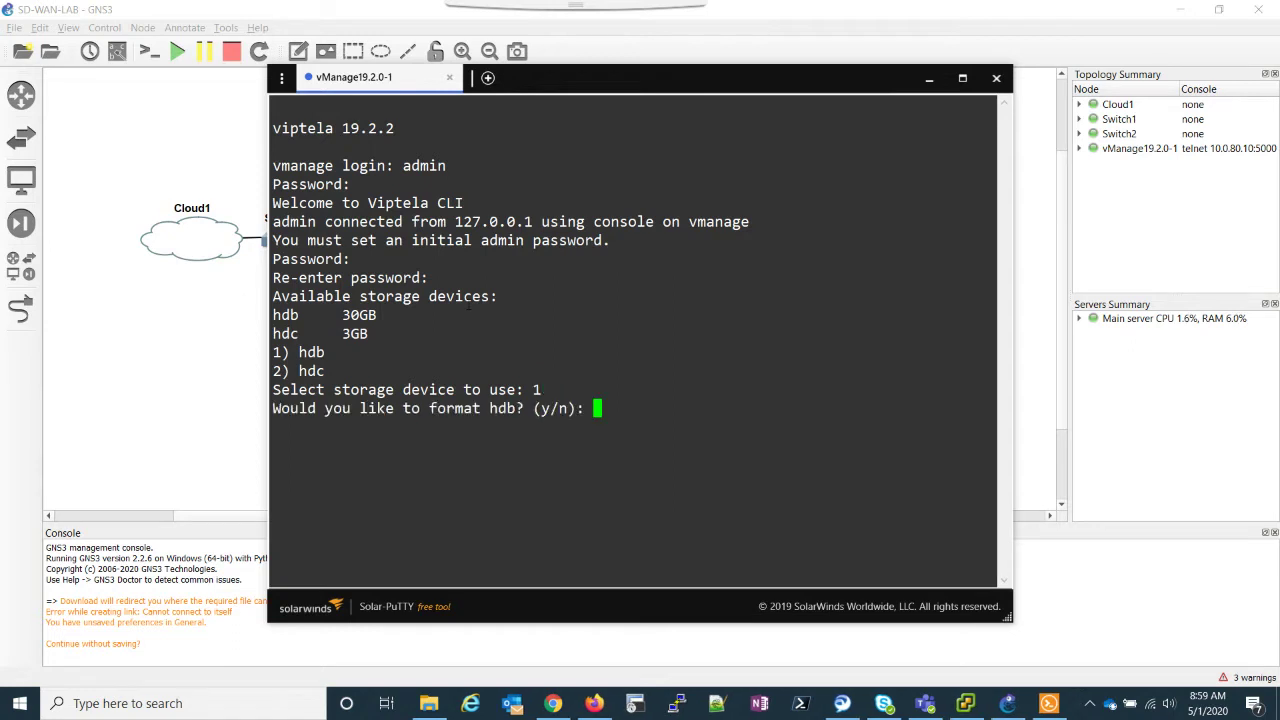
text(y)
key(Return)
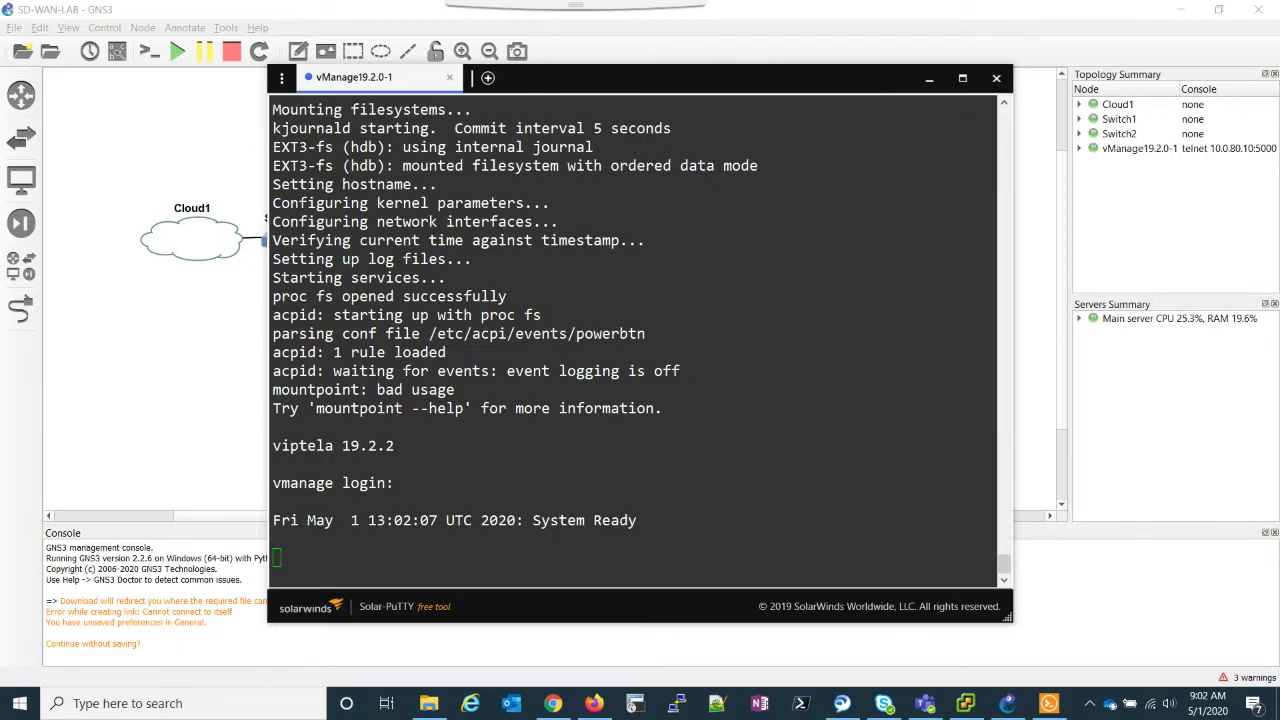
Step: Log back into the vManage console and enter configuration mode
click(571, 549)
key(Return)
text(admin)
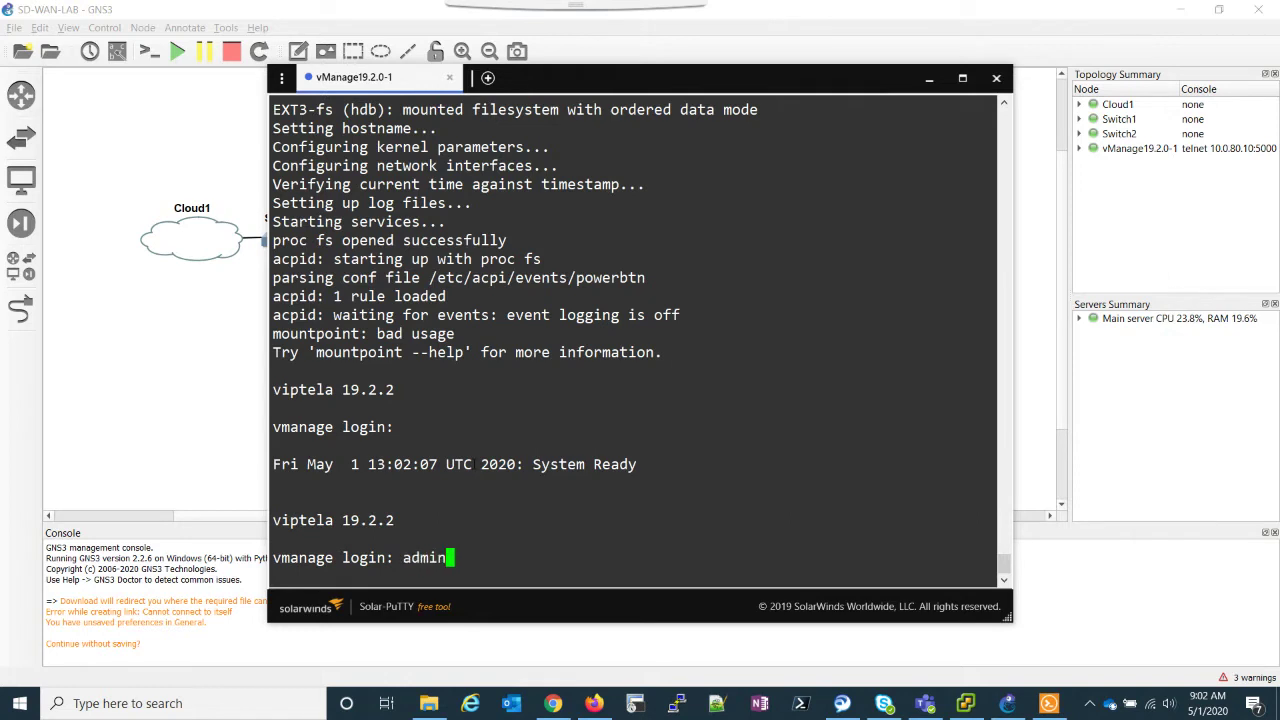
key(Return)
key(Return)
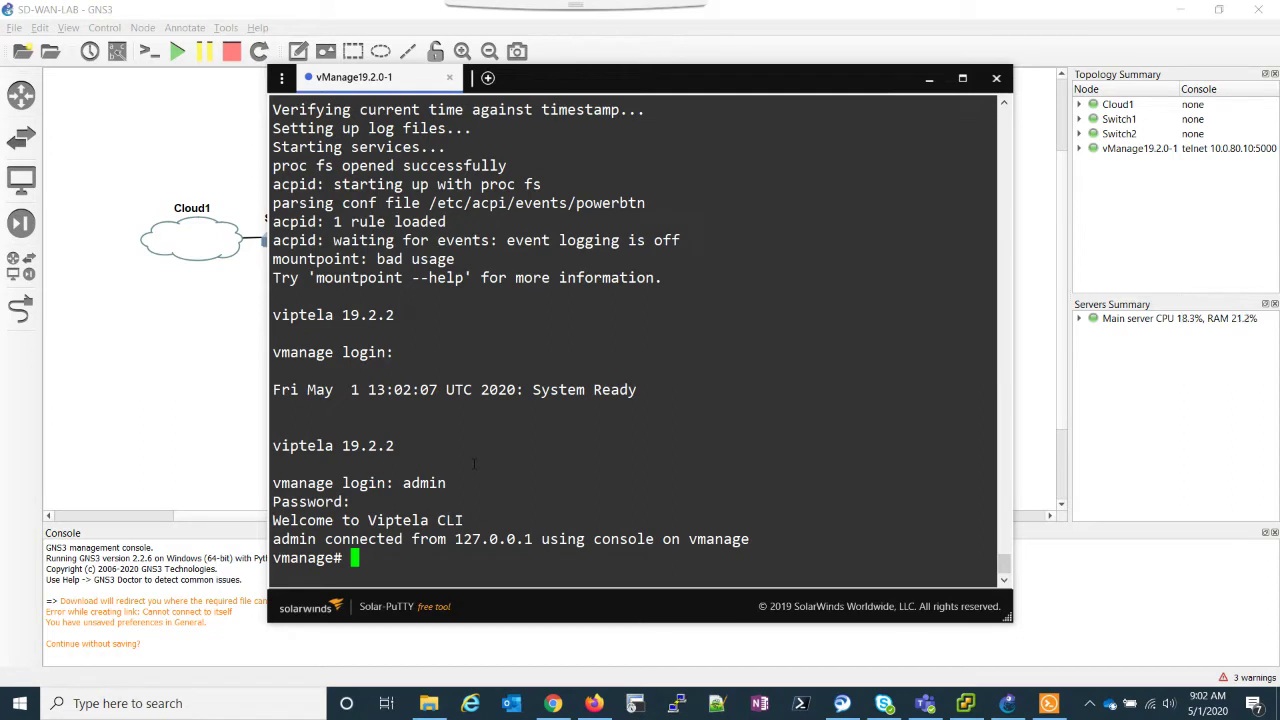
key(Return)
key(Return)
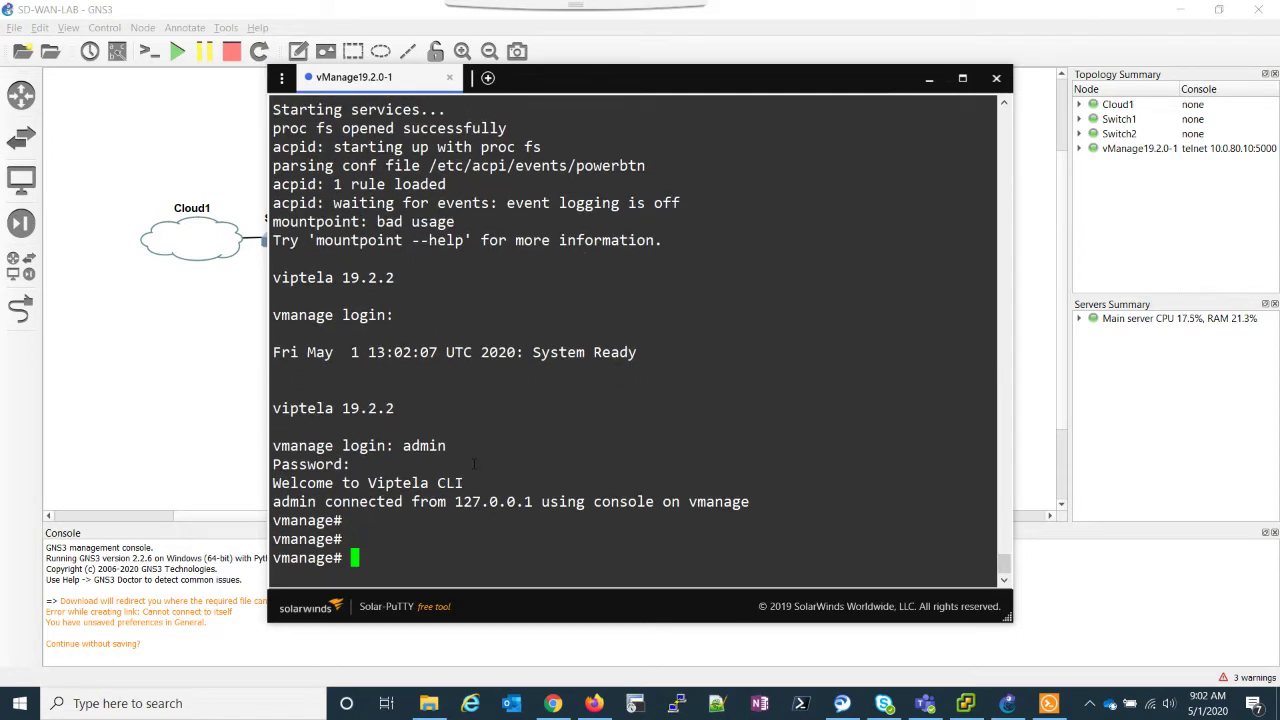
text(config)
key(Return)
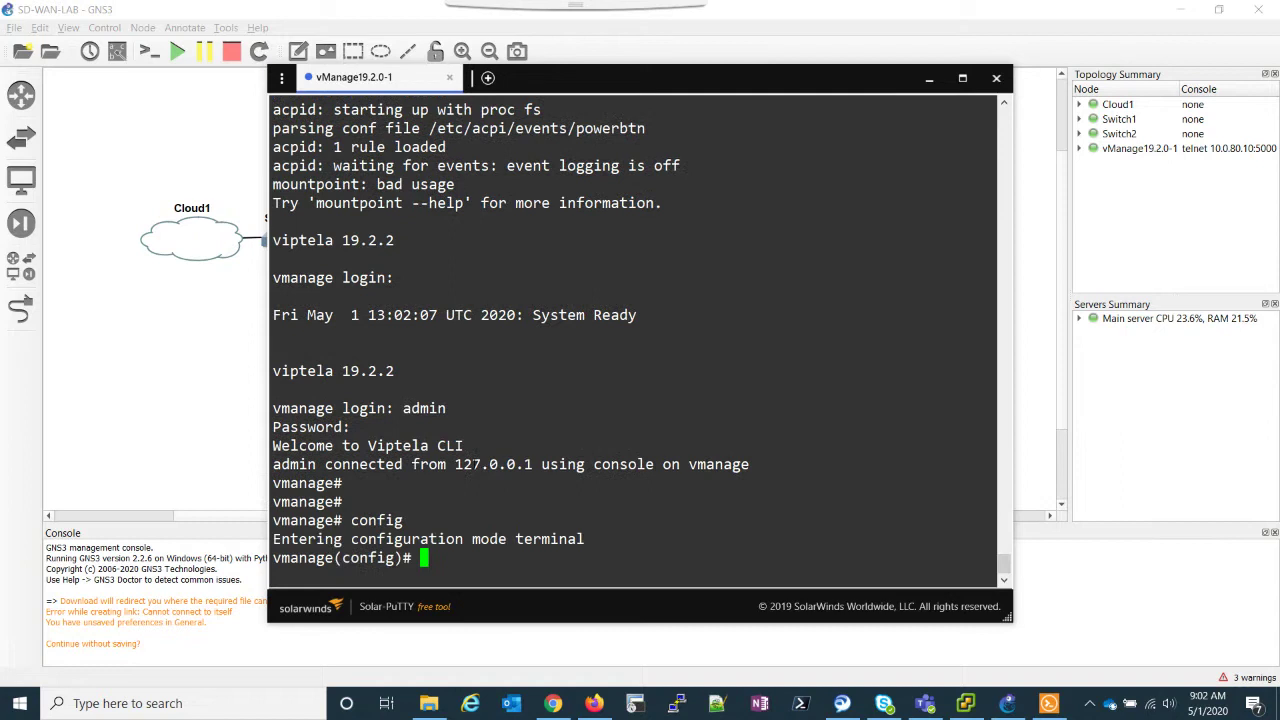
Step: Under system, set host-name vManage1 and enter system-ip 1.1.1.1
text(system)
key(Return)
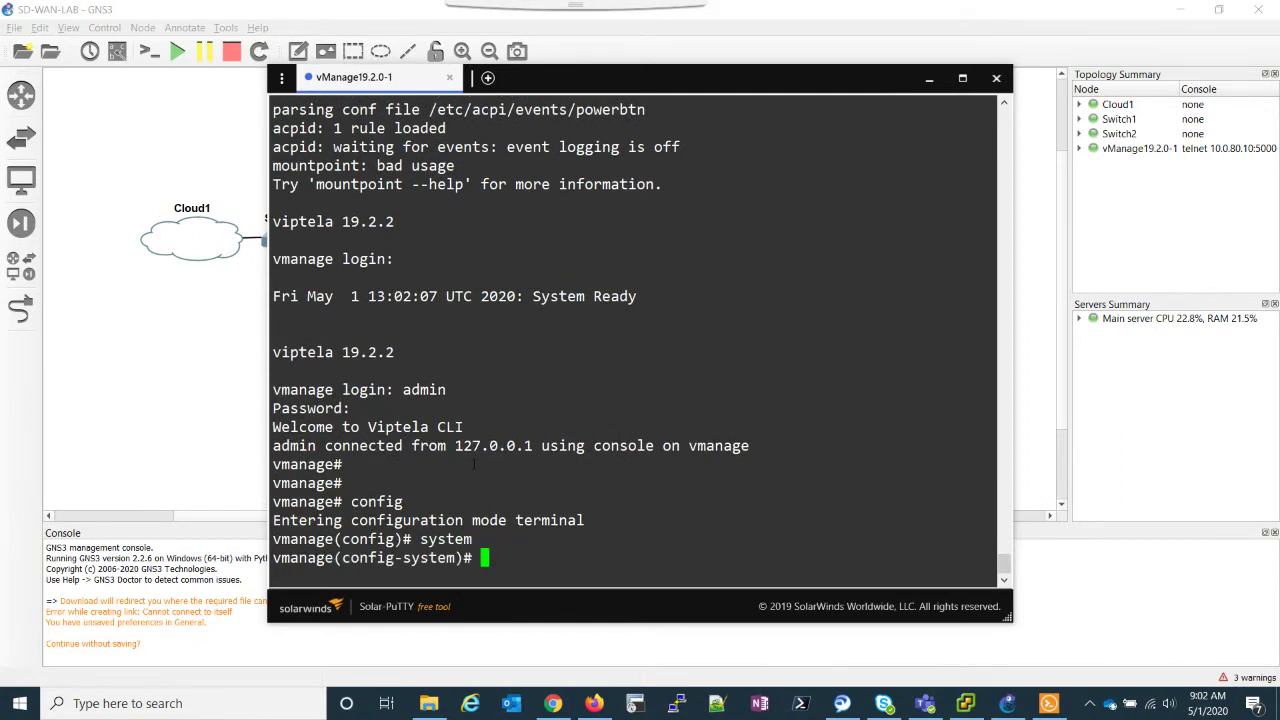
text(hostna)
key(BackSpace)
key(BackSpace)
text(-name )
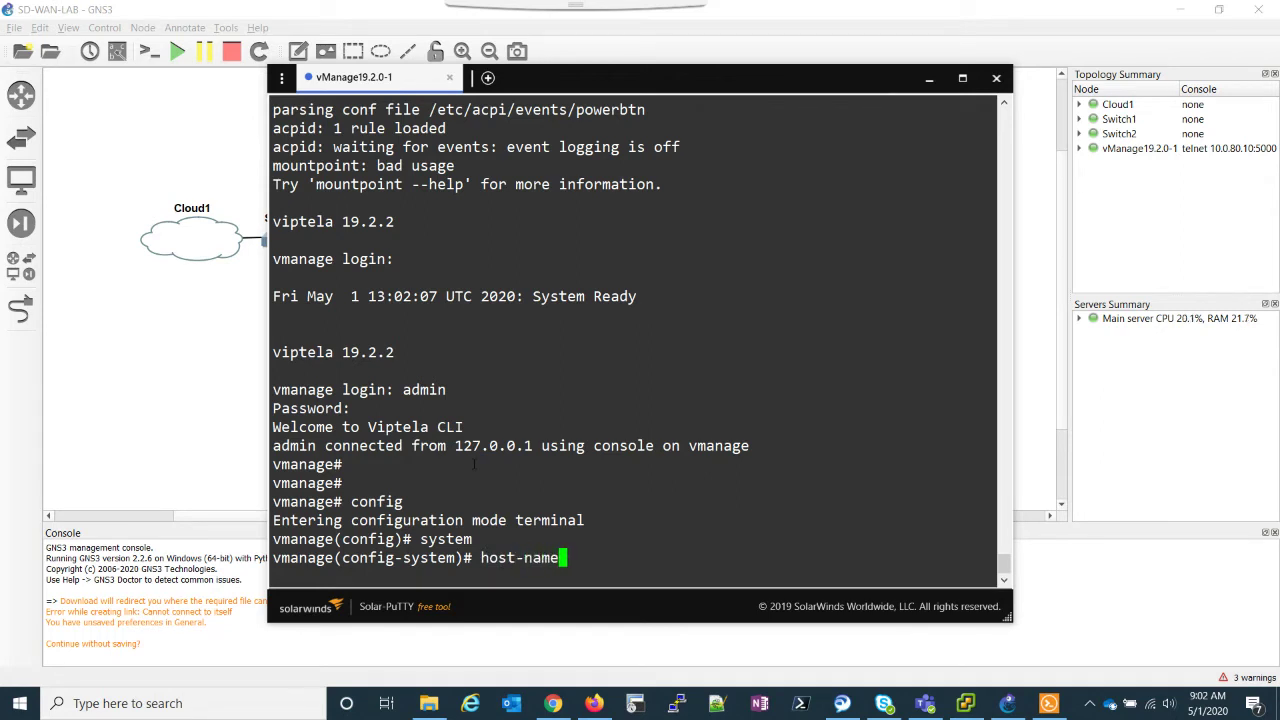
text(vManage1)
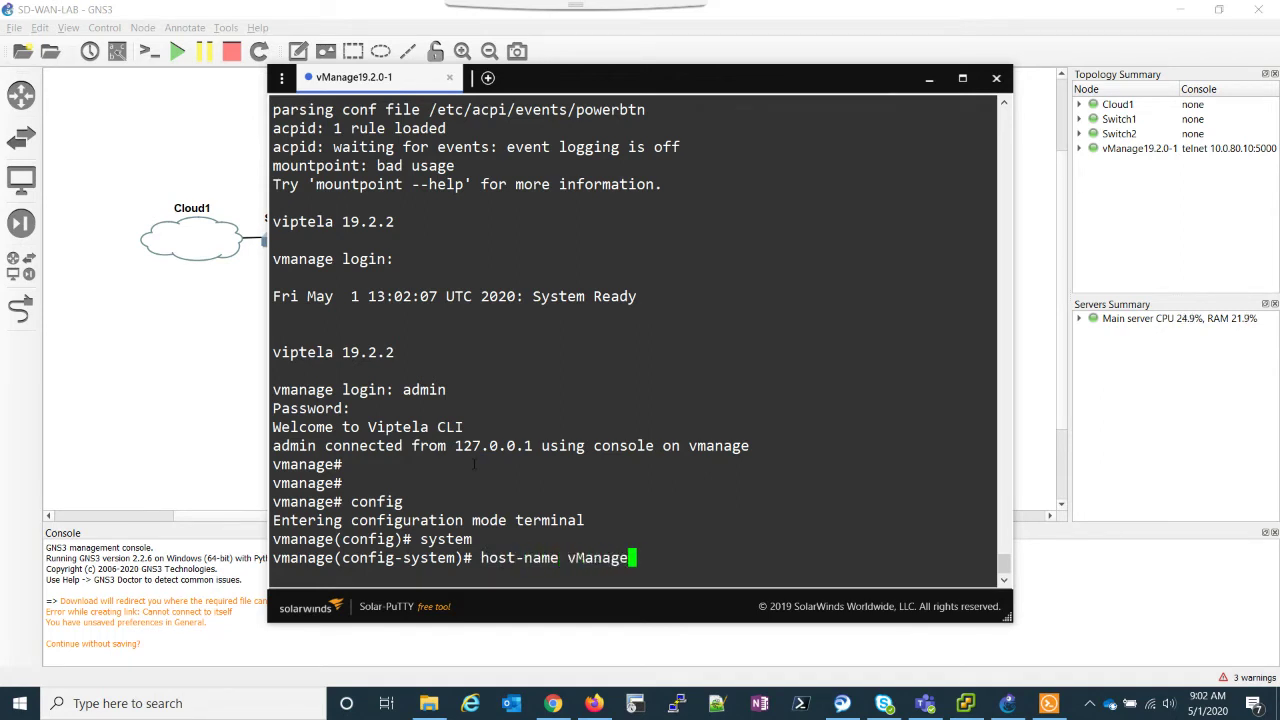
key(Return)
text(system-)
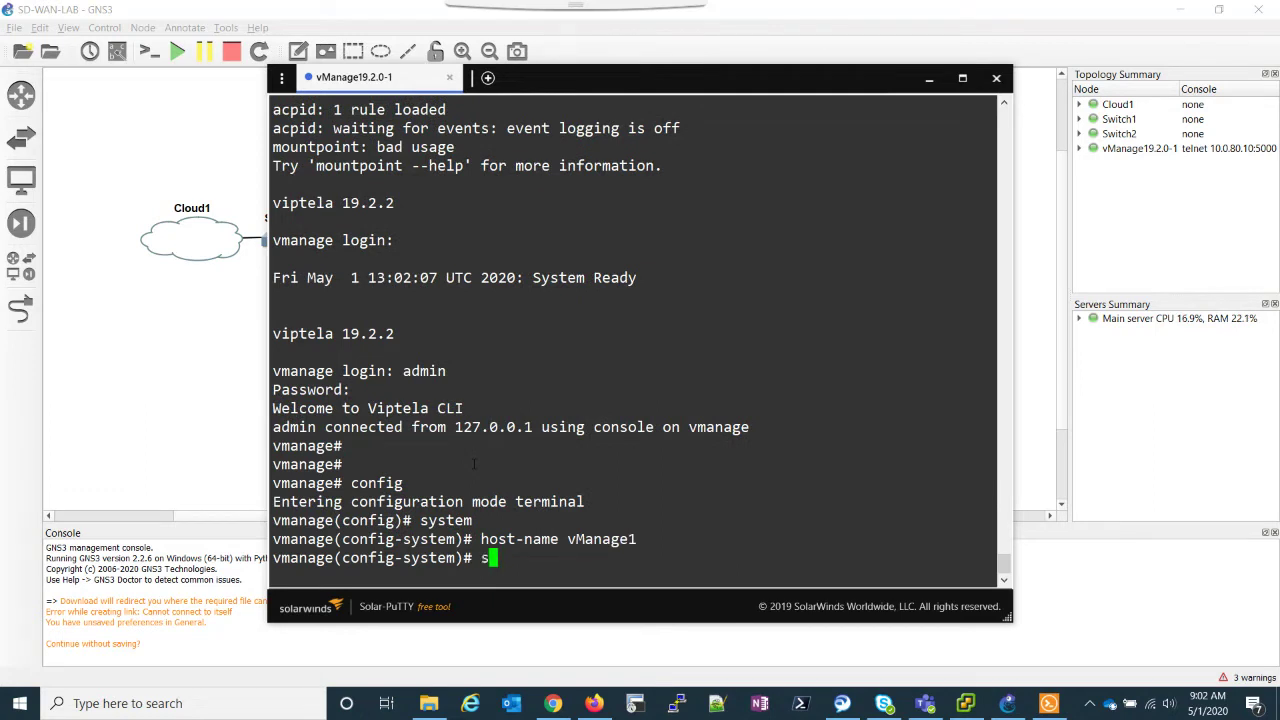
text(ip)
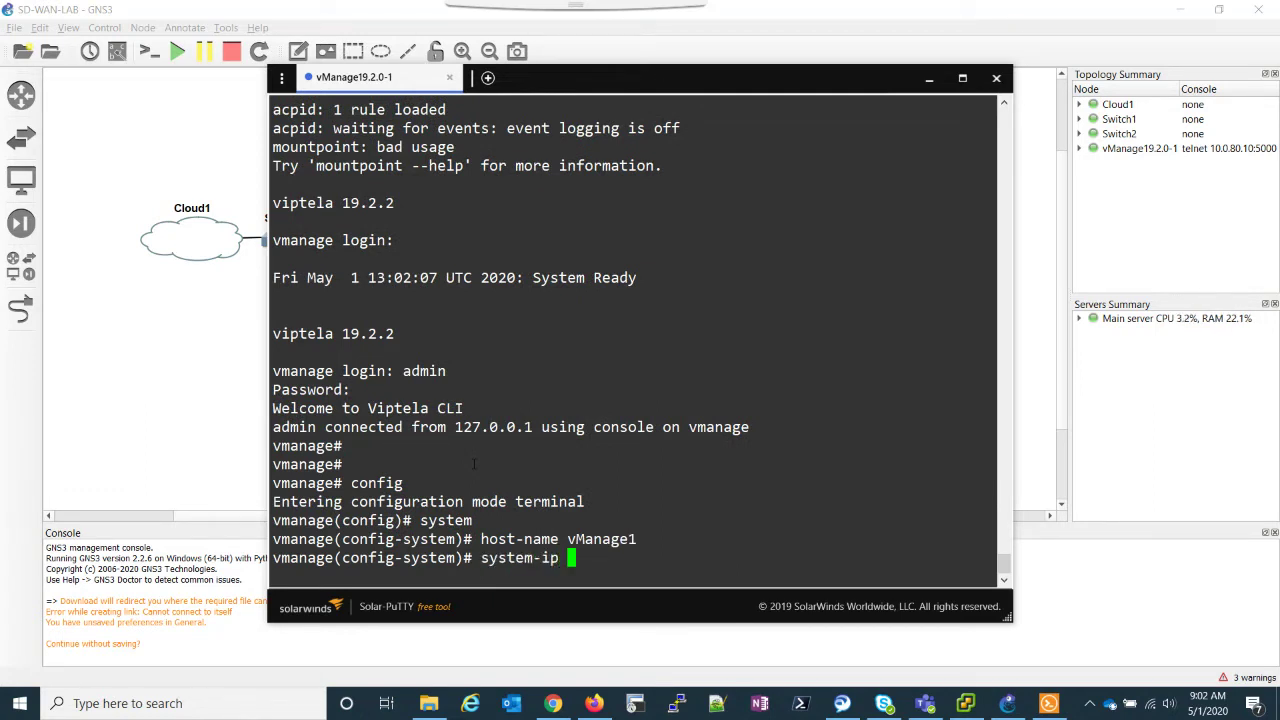
key(BackSpace)
text(1.1.1.1)
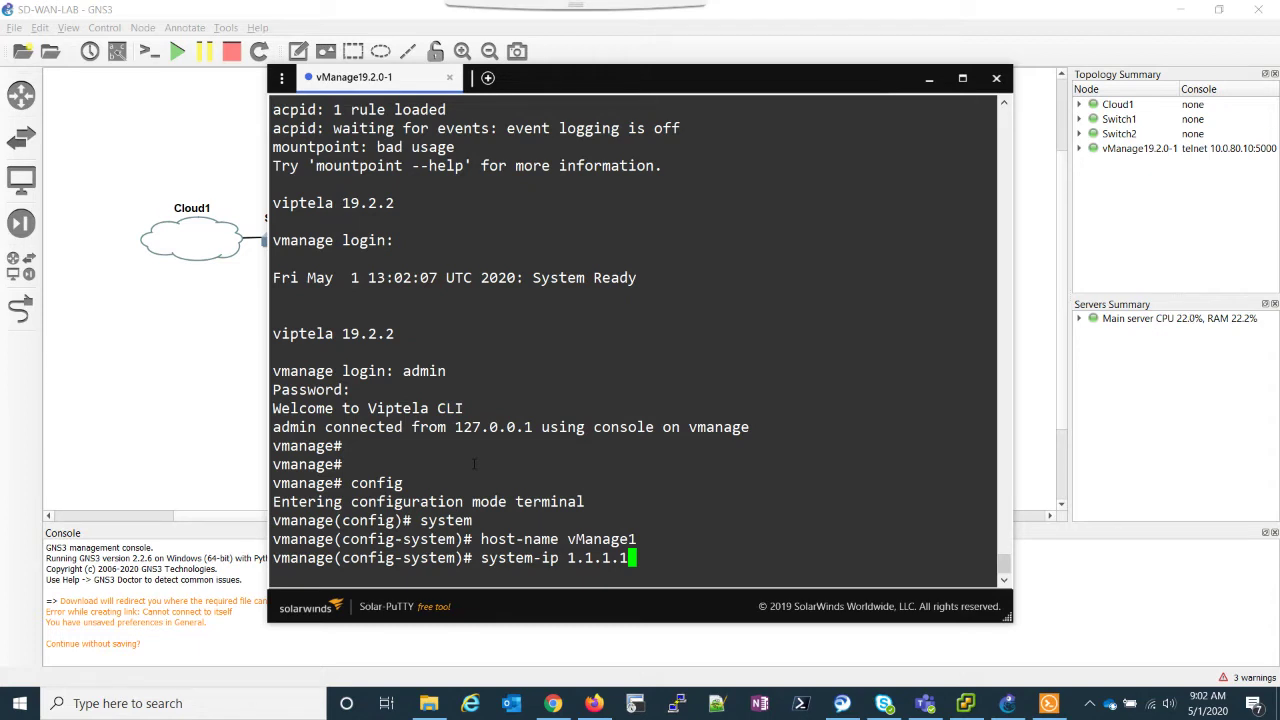
Step: Apply system IP 1.1.1.1, site-id 1 and organization-name lane-sdwan-lab
key(Return)
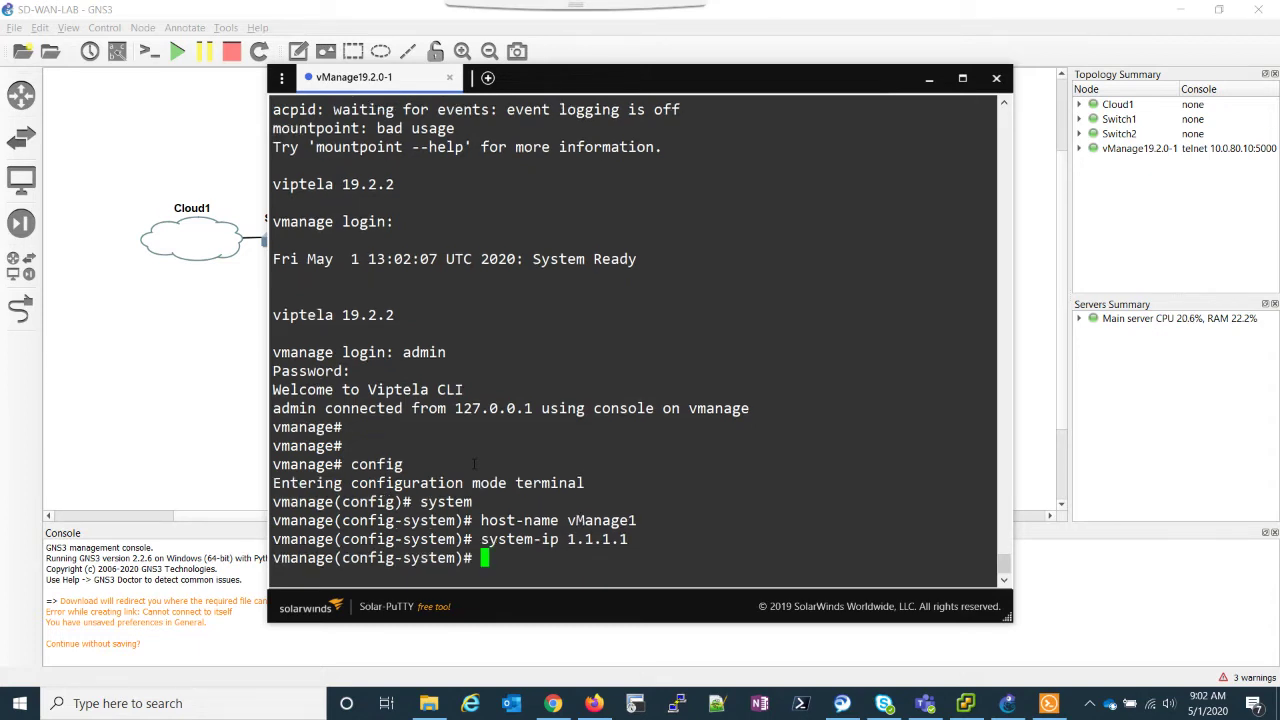
text(side-id 1)
key(Return)
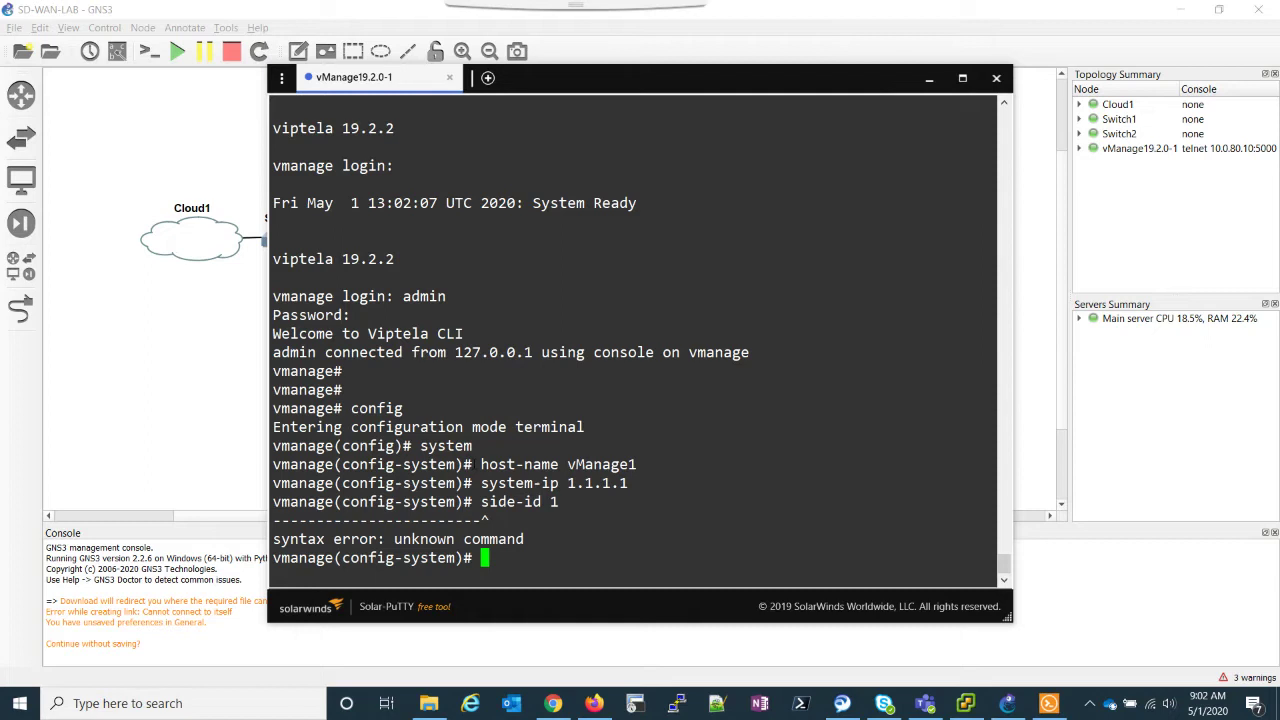
text(site-id 1)
key(Return)
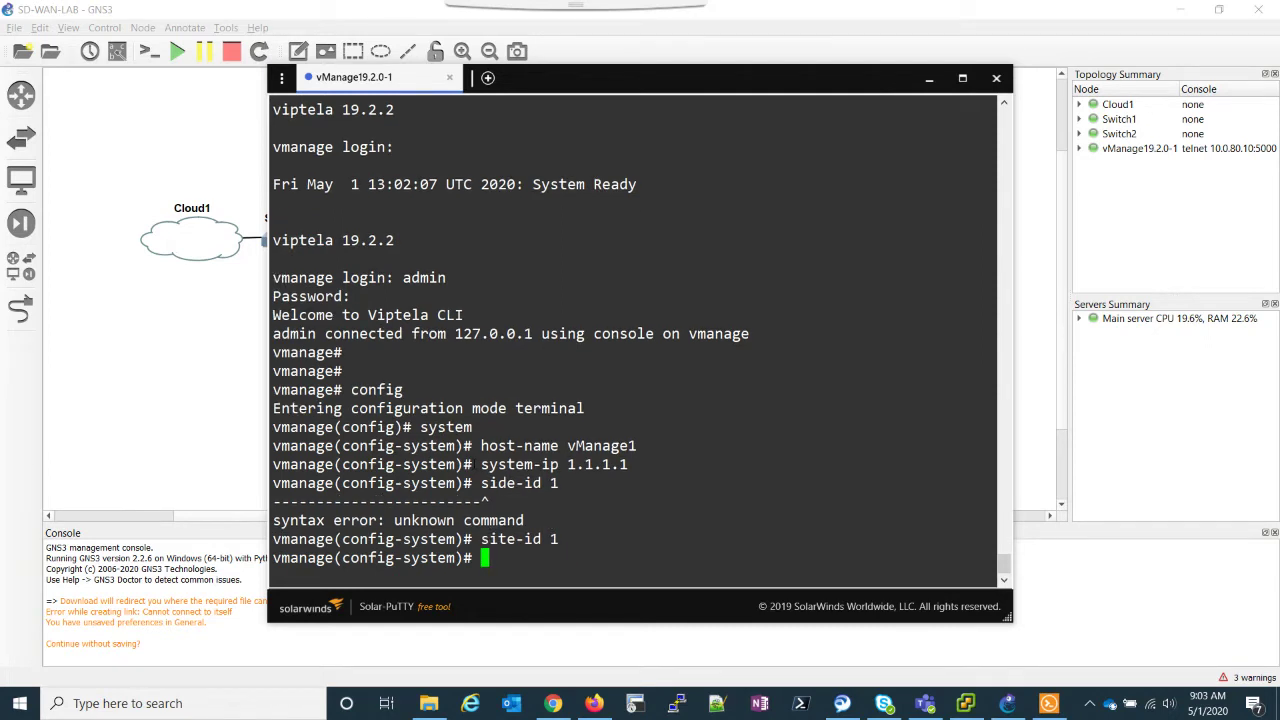
text(orga)
key(Tab)
text(la)
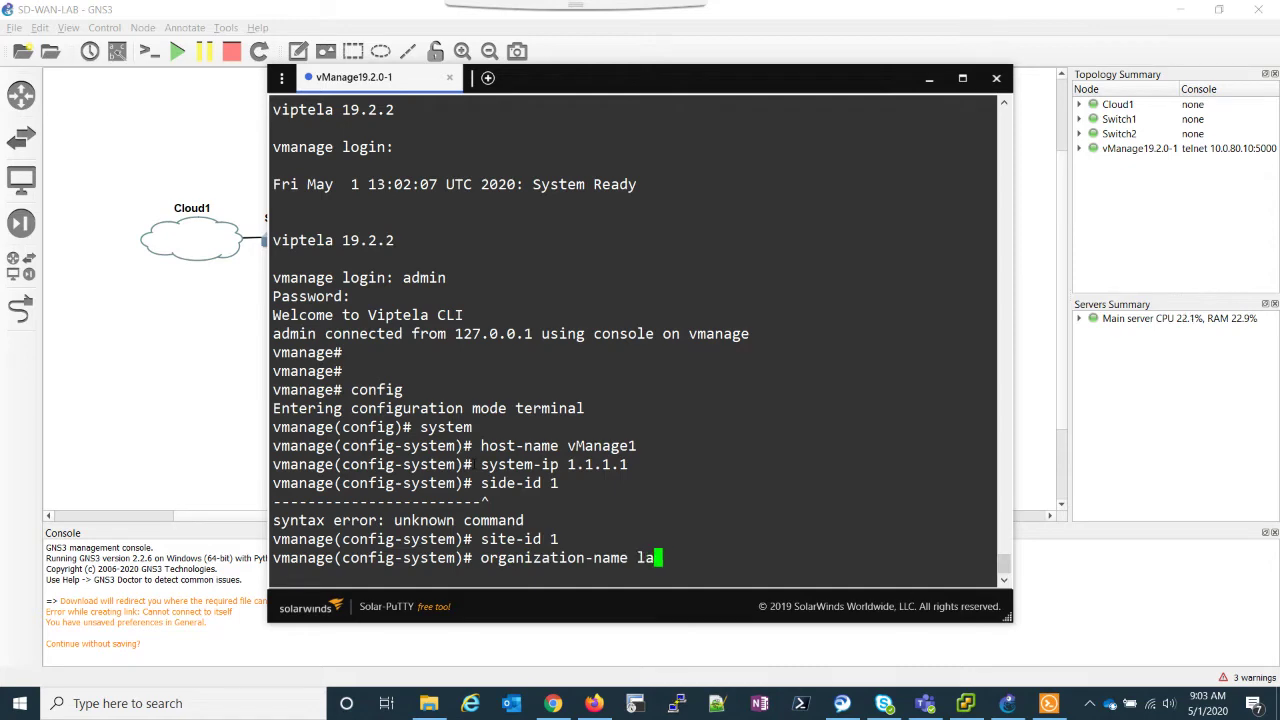
text(ne-sdwan-lab)
key(Return)
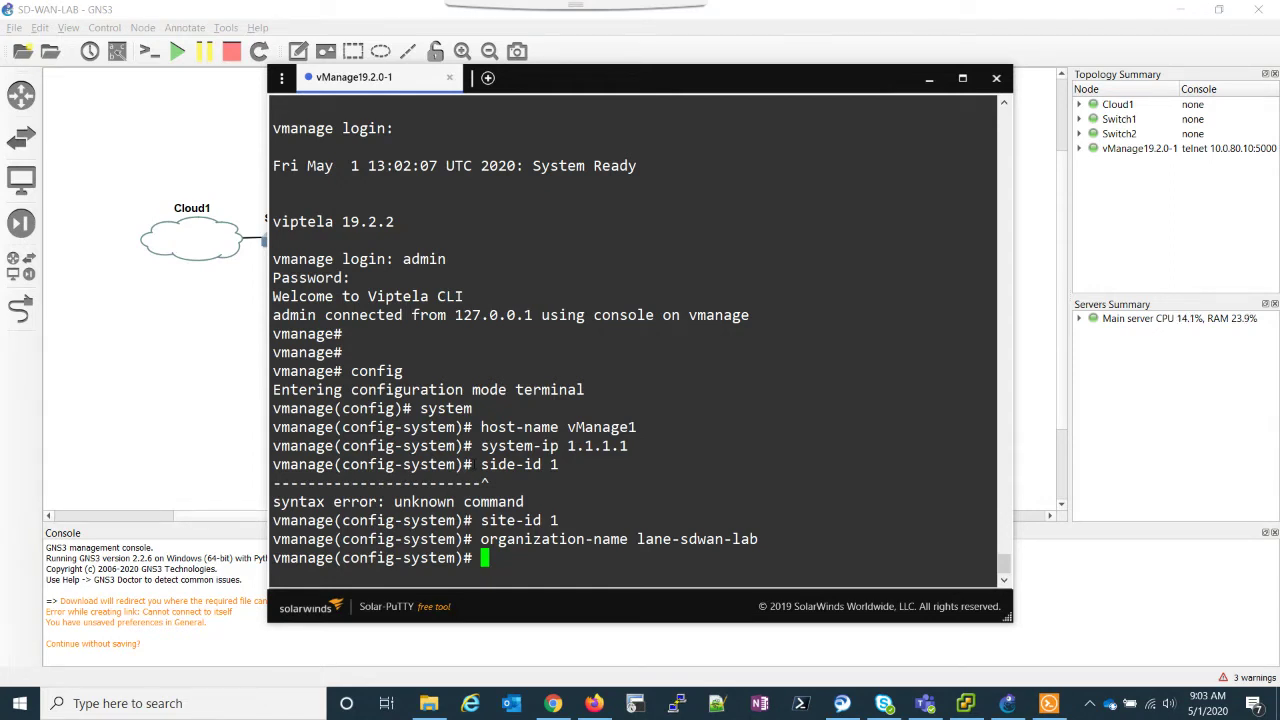
Step: Set clock timezone America/New_York and vbond 199.1.1.3
text(clock time)
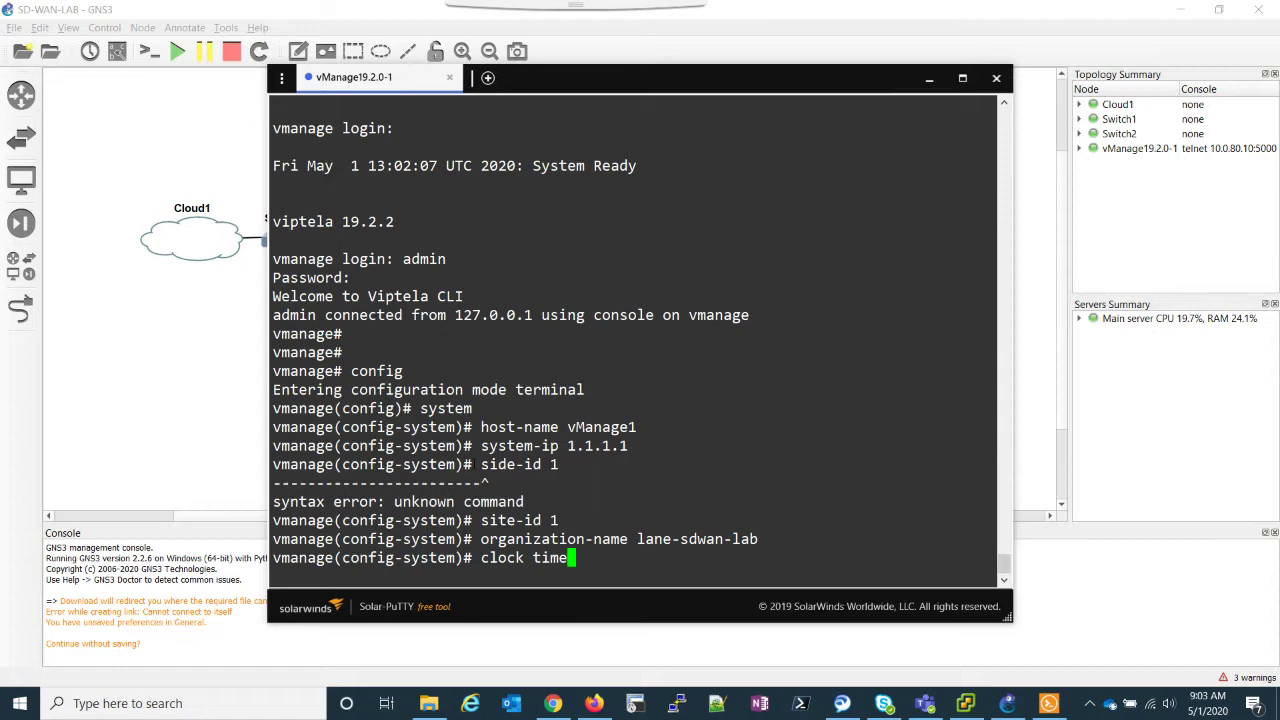
text(zone America/New_York)
key(Return)
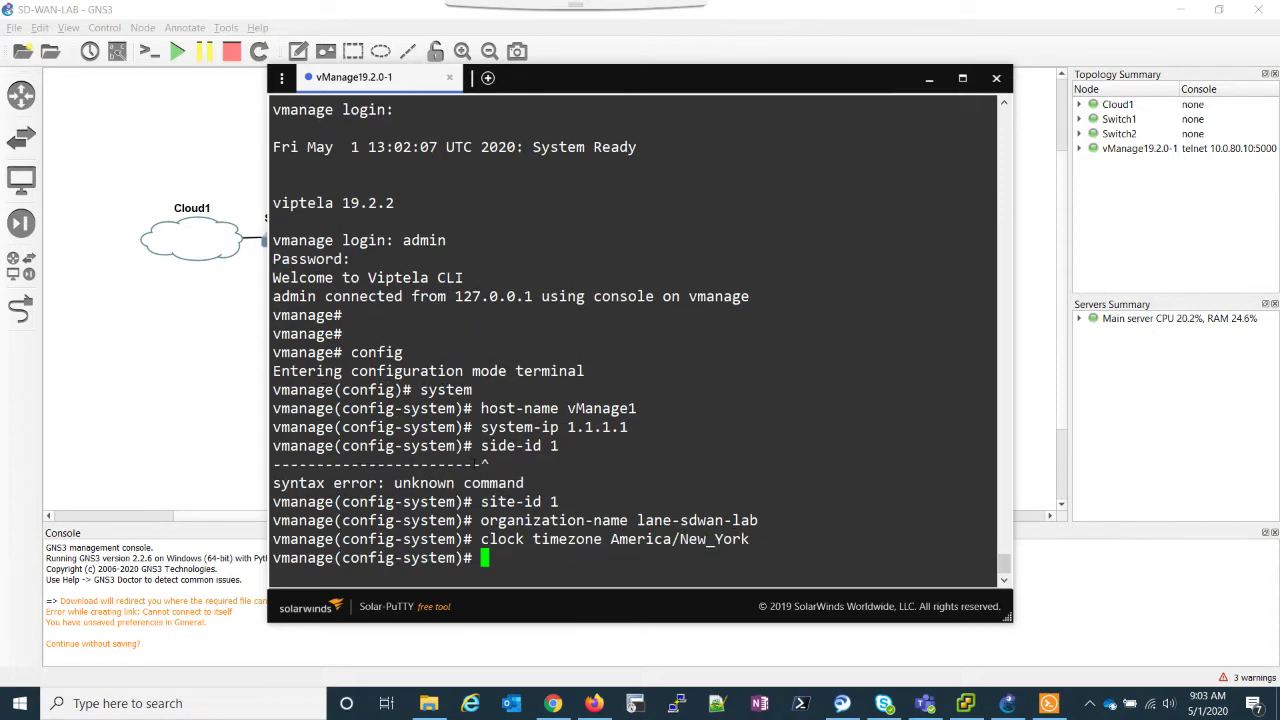
text(vbond )
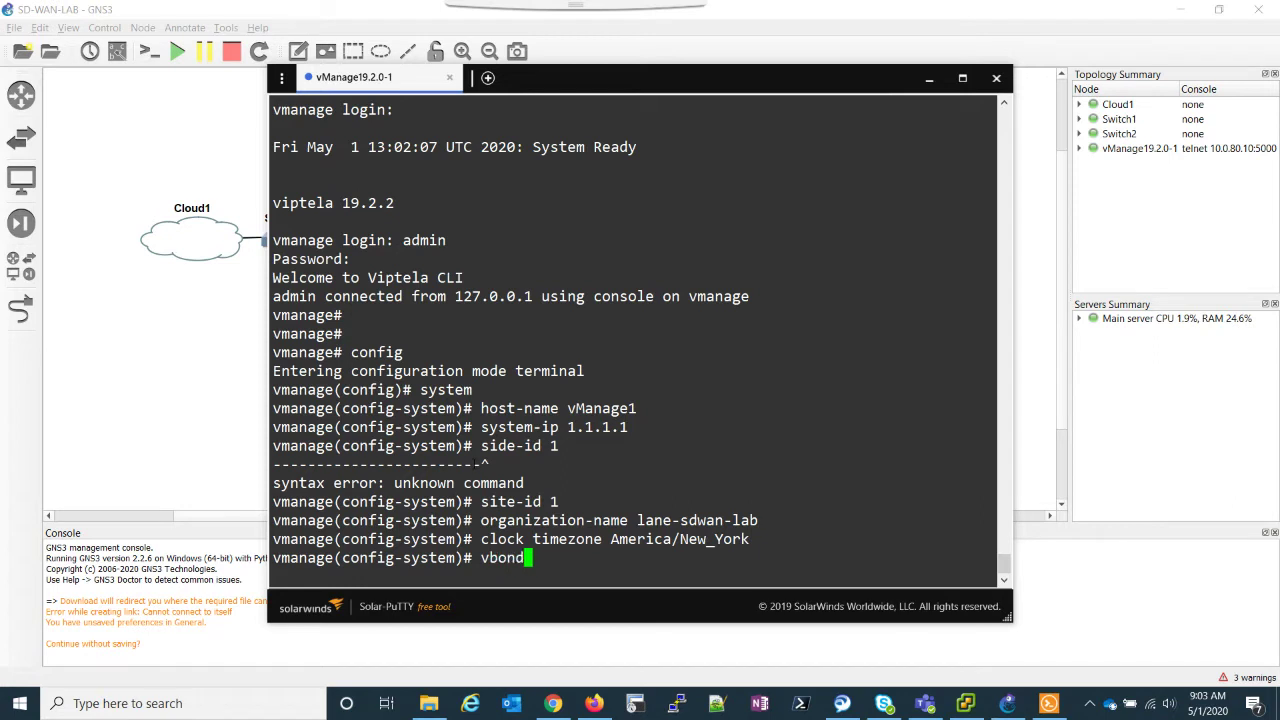
text(199.1.1.3)
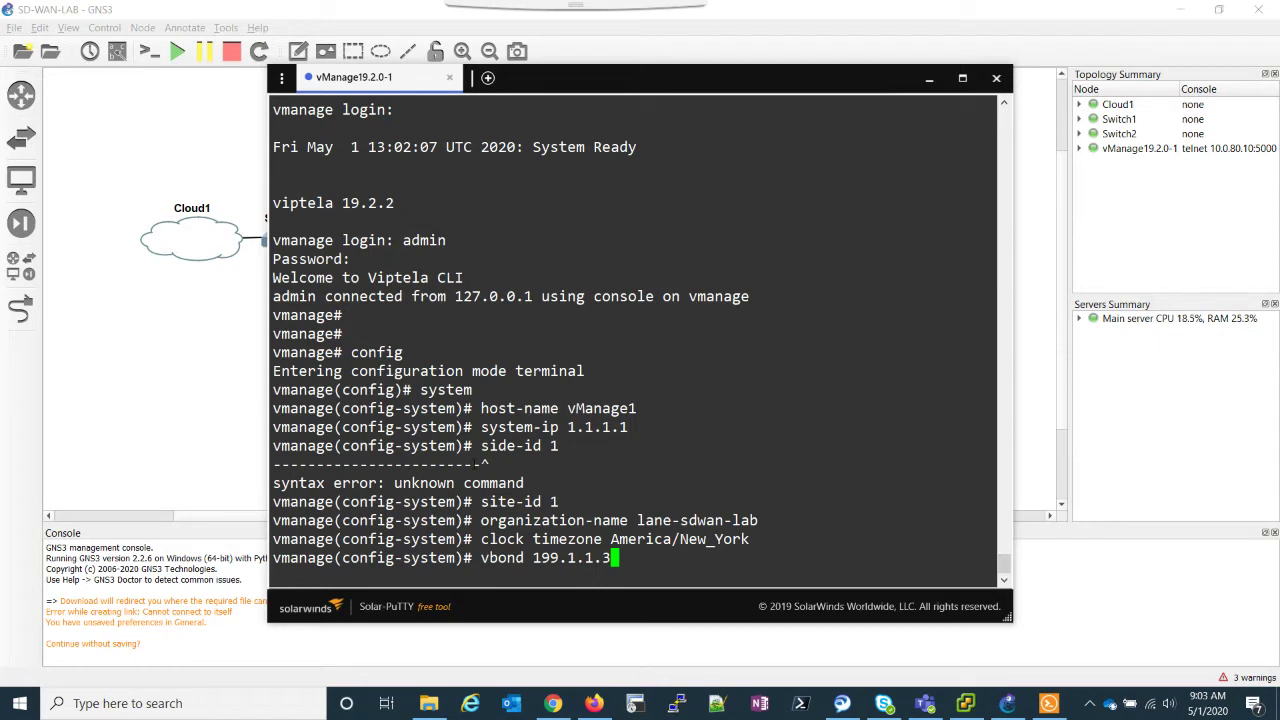
key(Return)
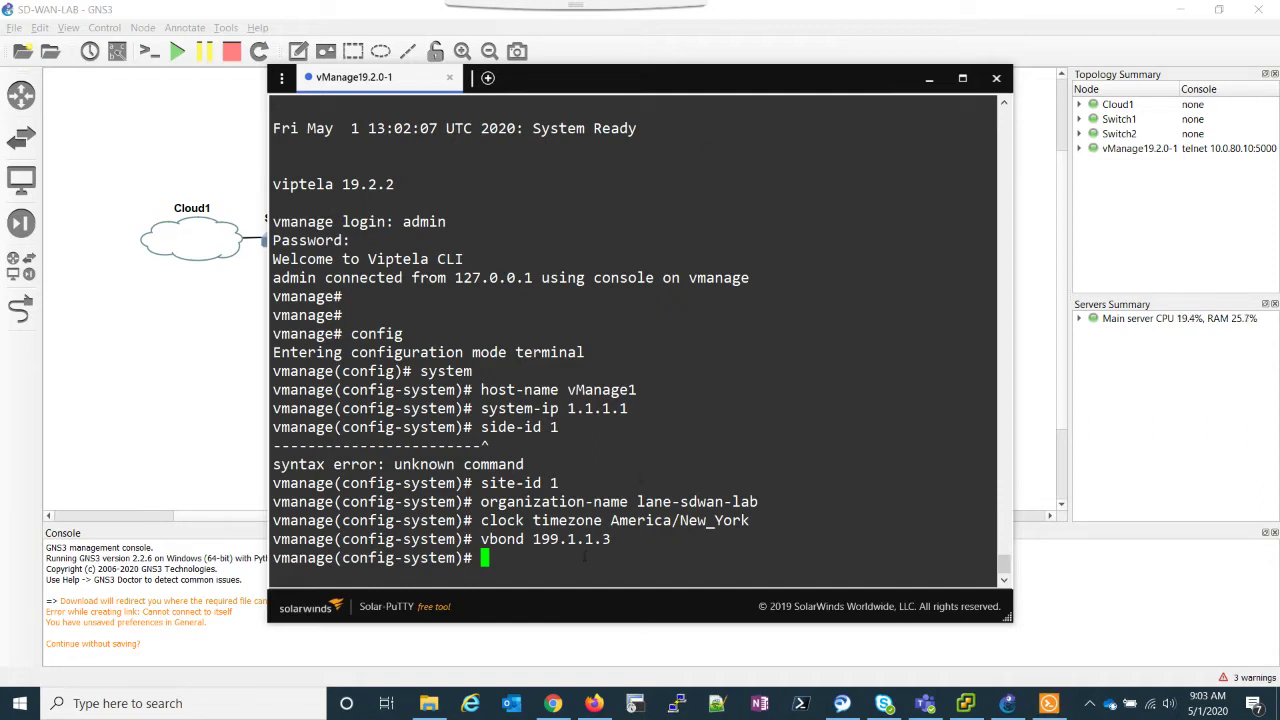
Step: Enter the VPN 0 configuration and remove interface eth0 from it
text(exit)
key(Return)
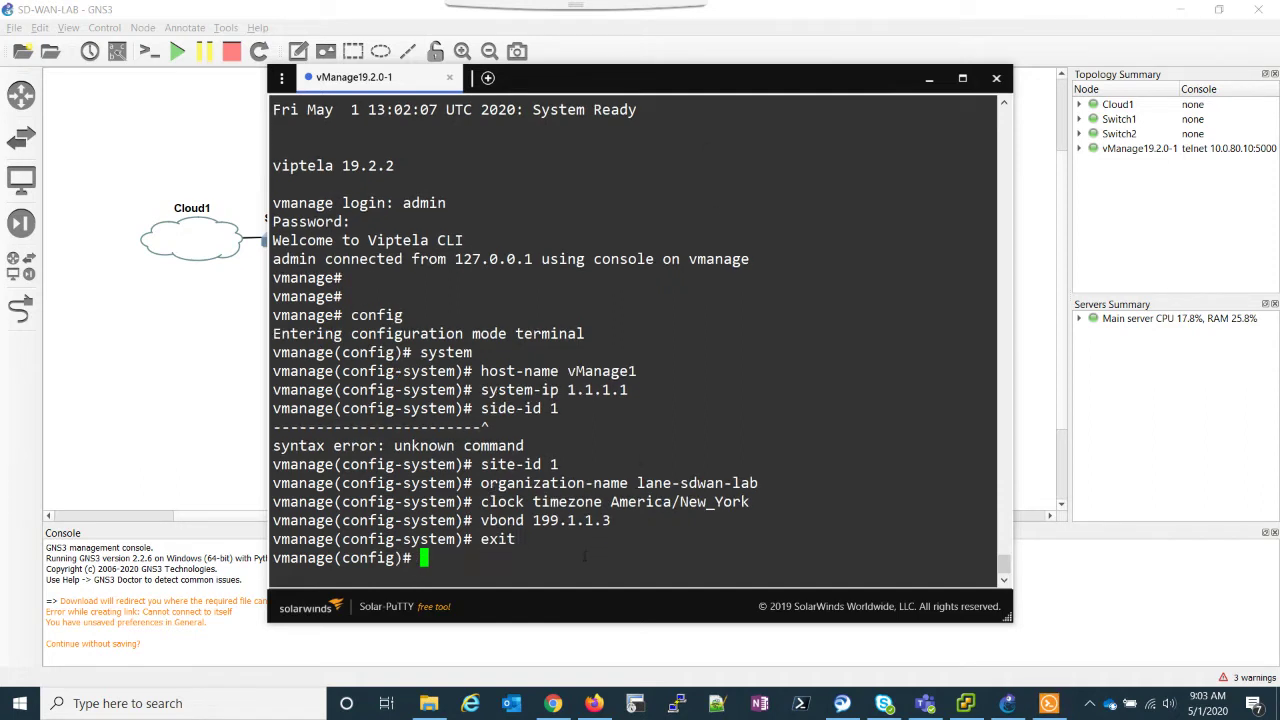
text(vpn 0)
key(Return)
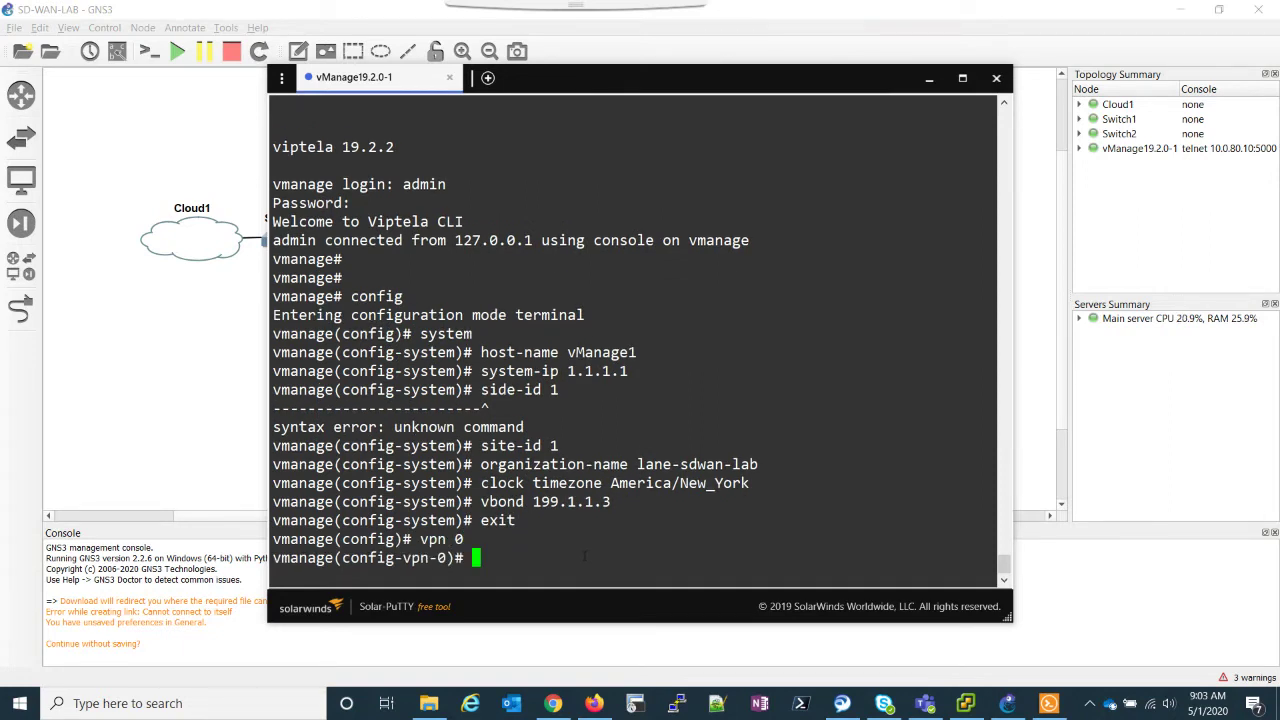
text(no int eth0)
key(Return)
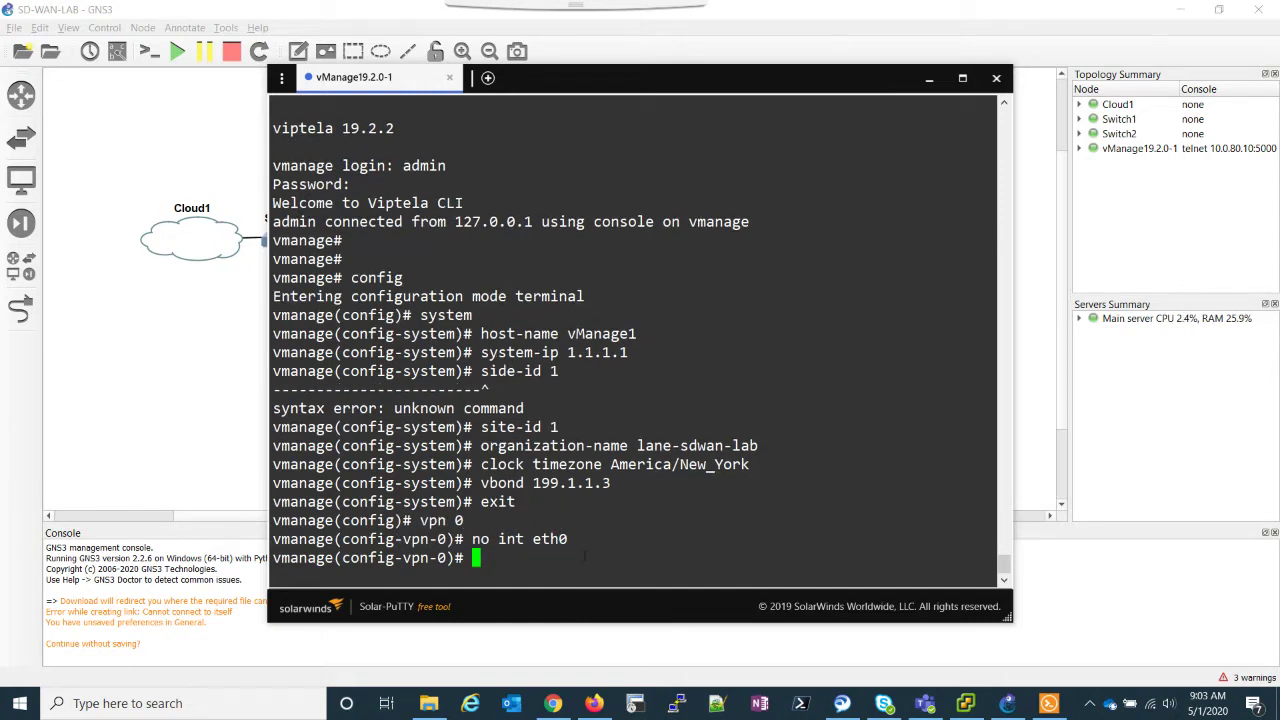
drag(650, 78, 792, 100)
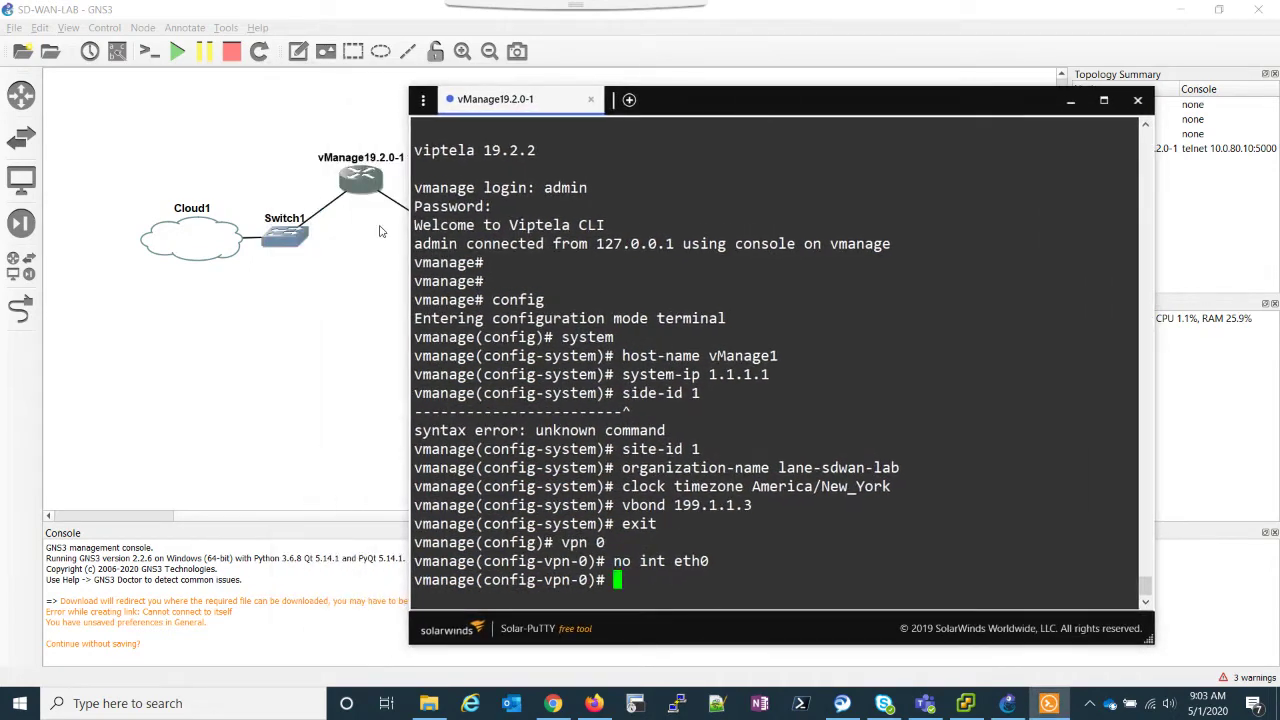
drag(696, 97, 521, 64)
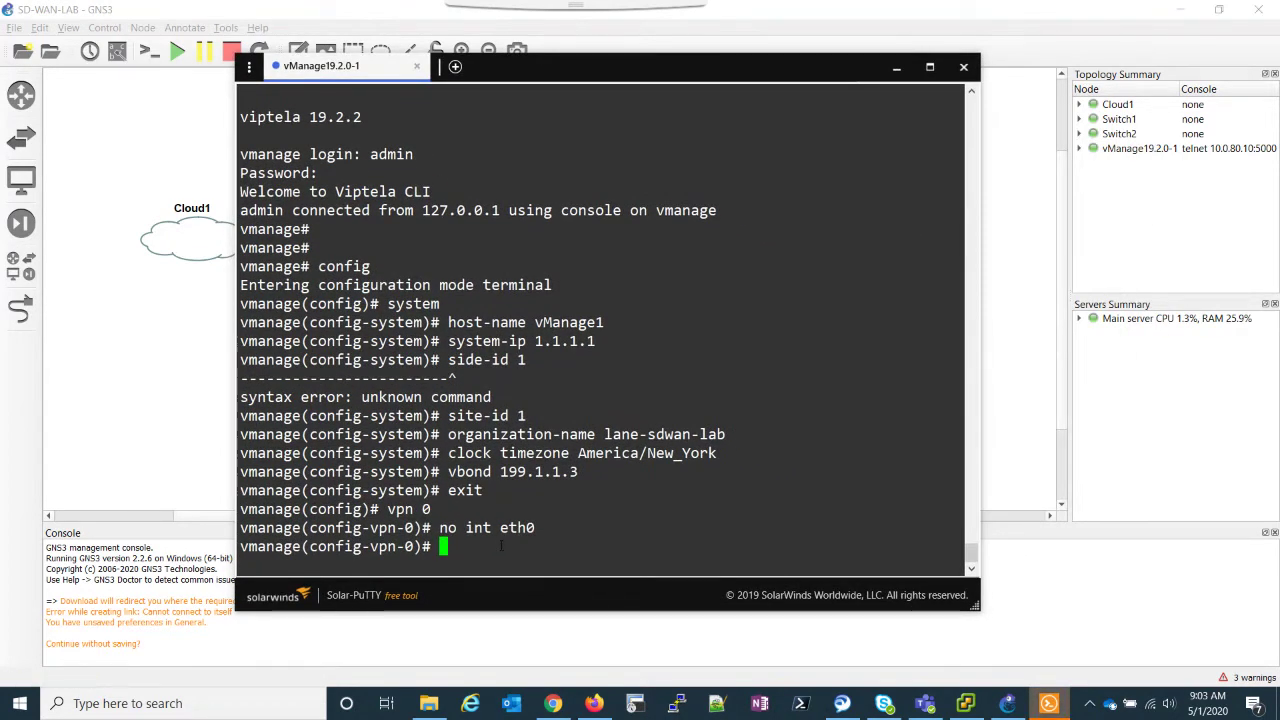
Step: Assign the address 199.1.1.1/24 to interface eth1
text(int e)
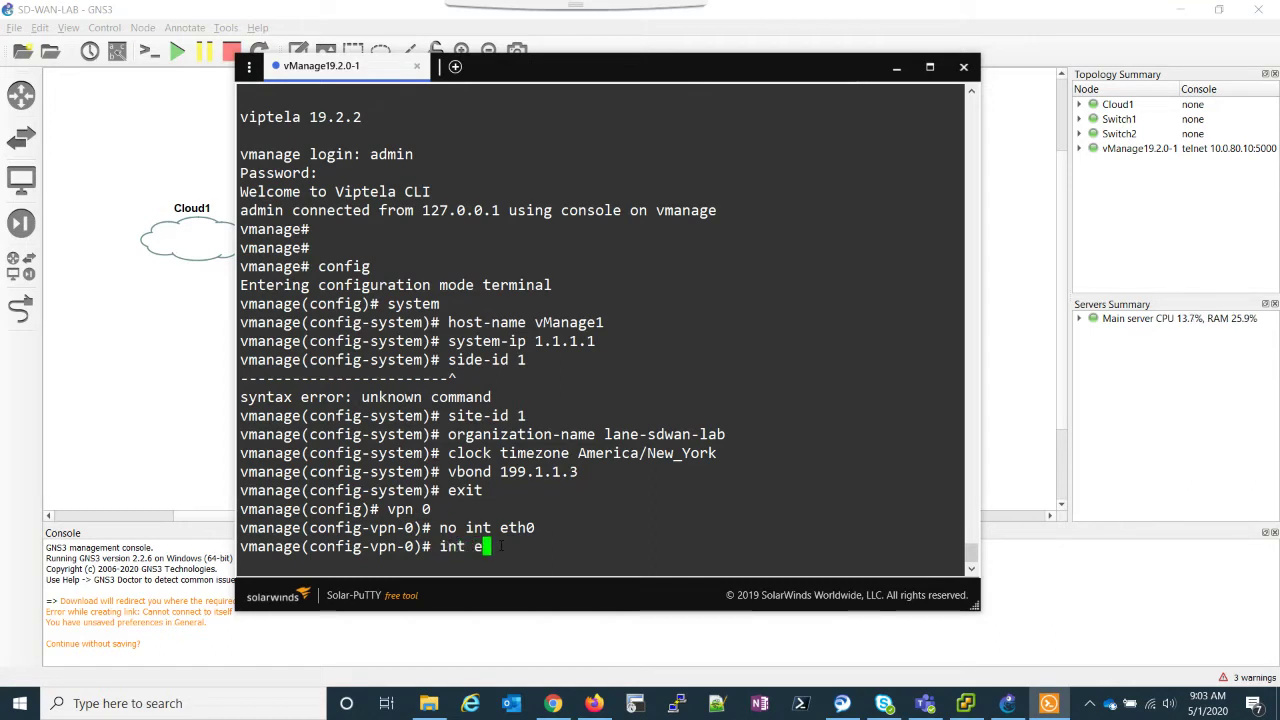
text(th1)
key(Return)
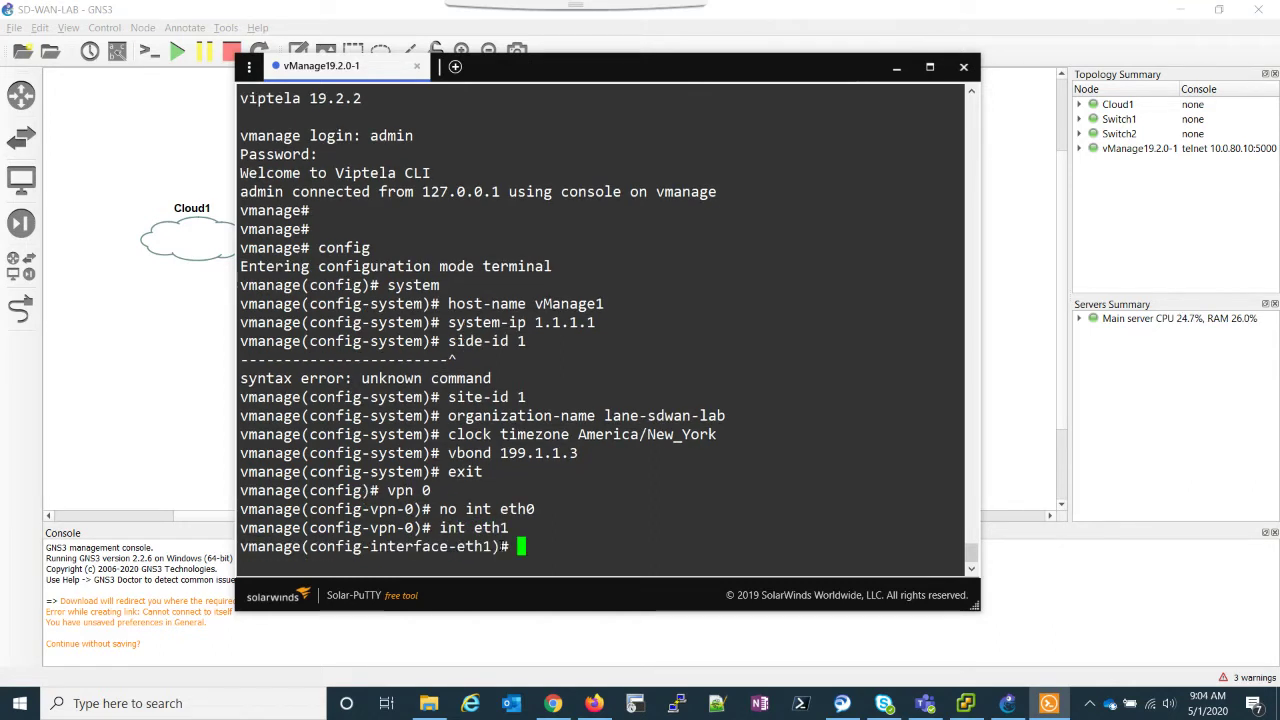
text(ip address)
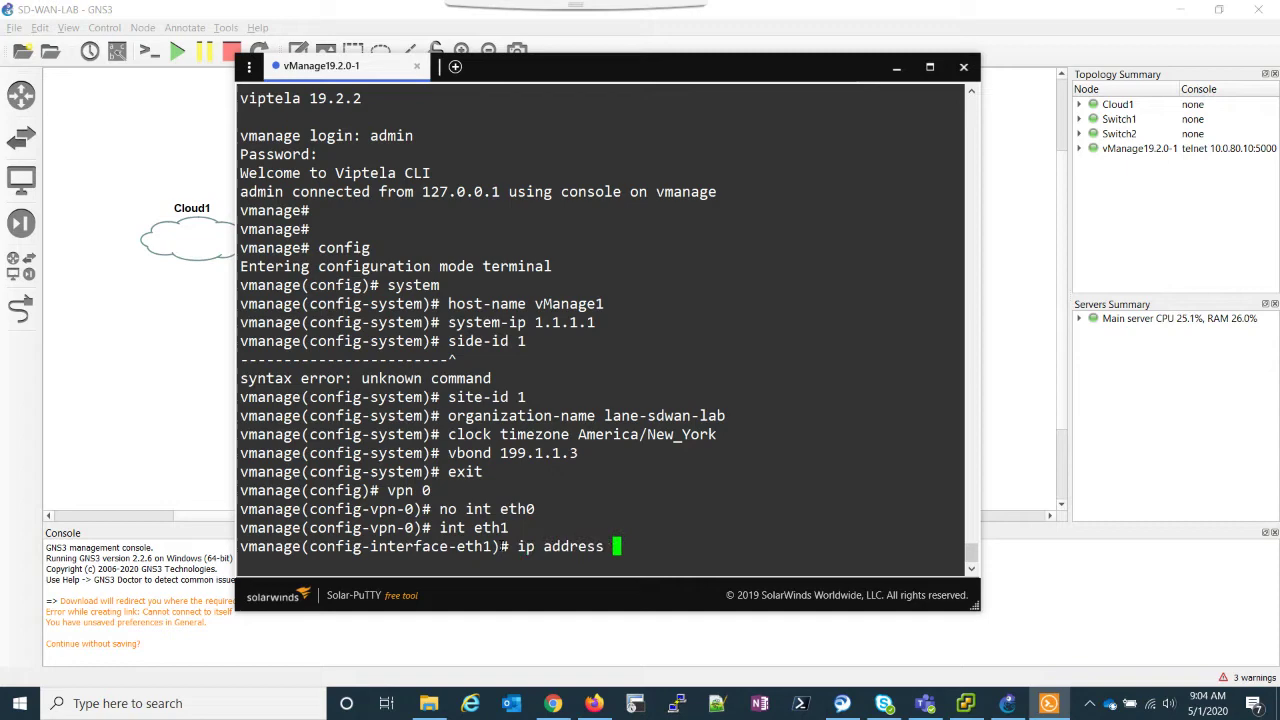
key(Page_Up)
key(Page_Up)
key(BackSpace)
key(BackSpace)
key(BackSpace)
key(BackSpace)
key(BackSpace)
key(BackSpace)
text(199.1.1.1)
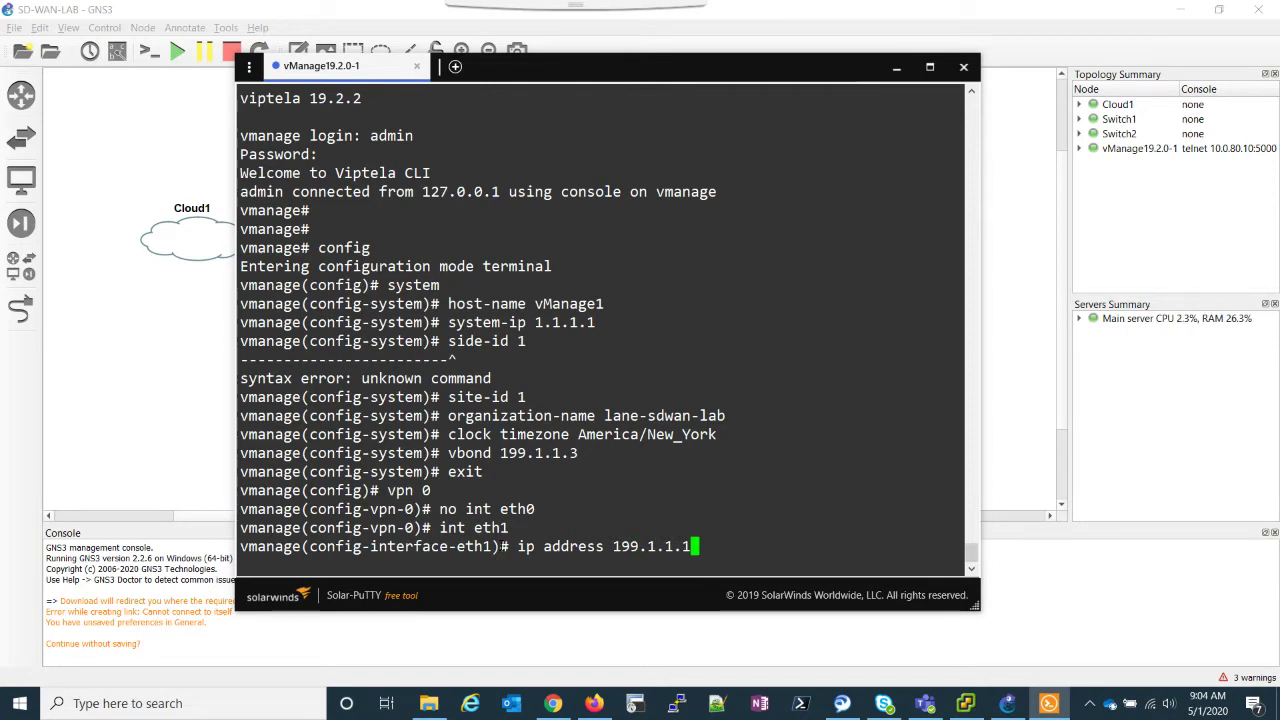
text(/24)
key(Return)
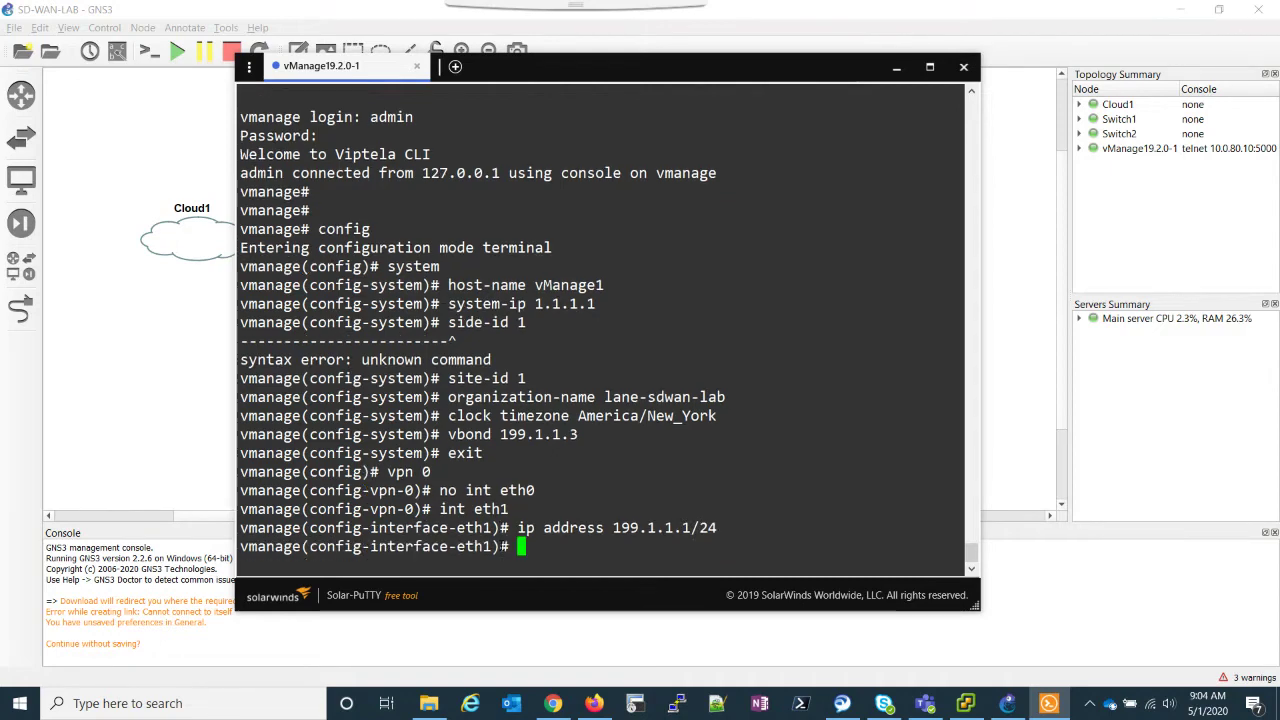
Step: Make eth1 a tunnel interface allowing all, netconf and sshd services, and bring it up
text(tunnel)
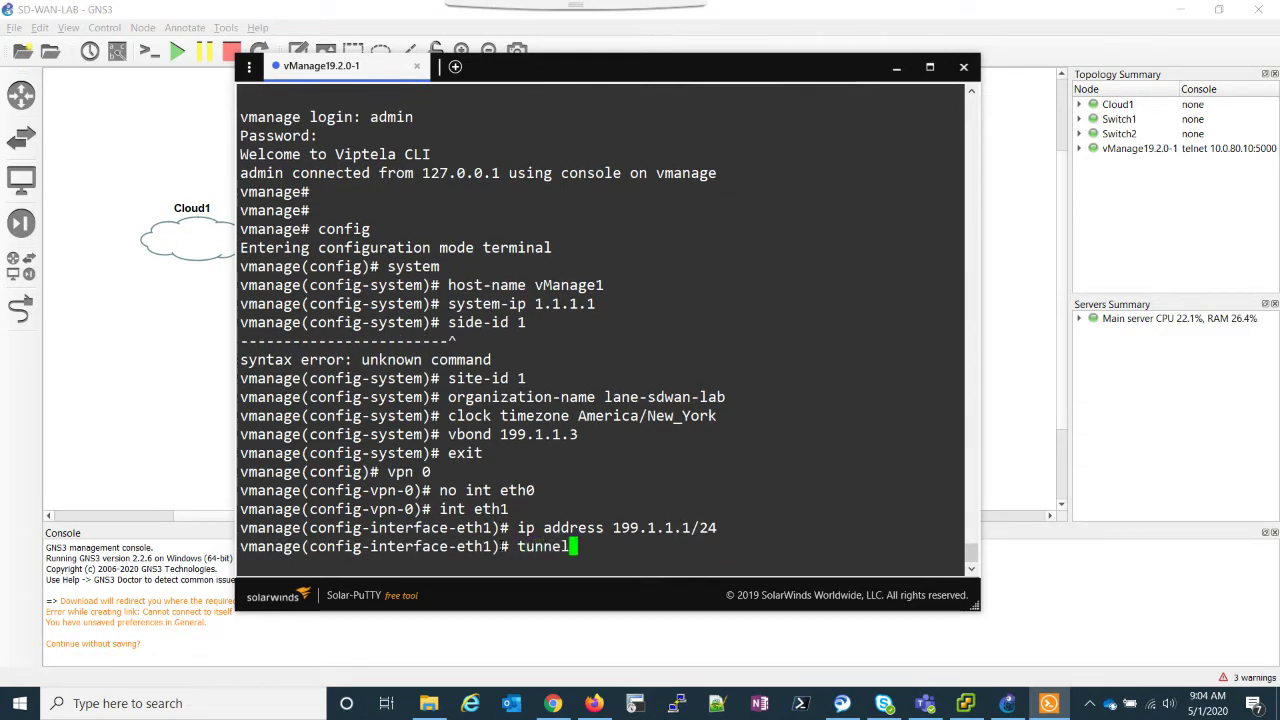
text(-interface)
key(Return)
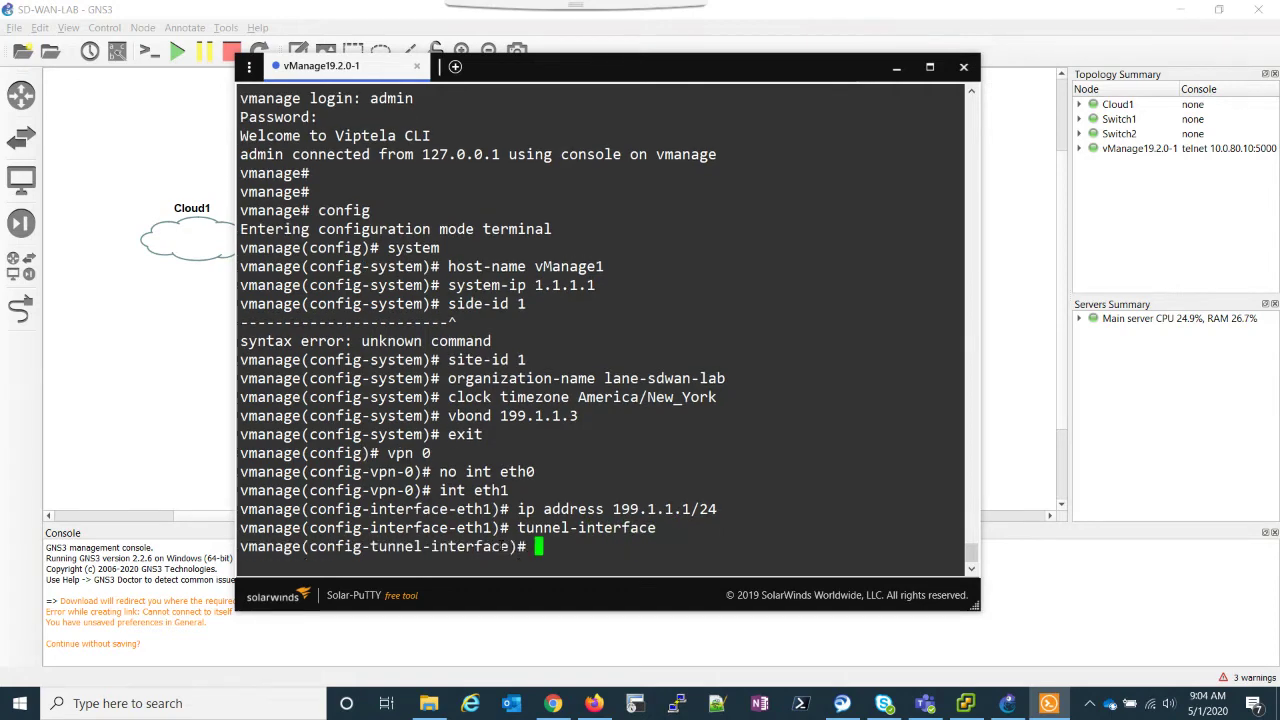
text(allow-service all)
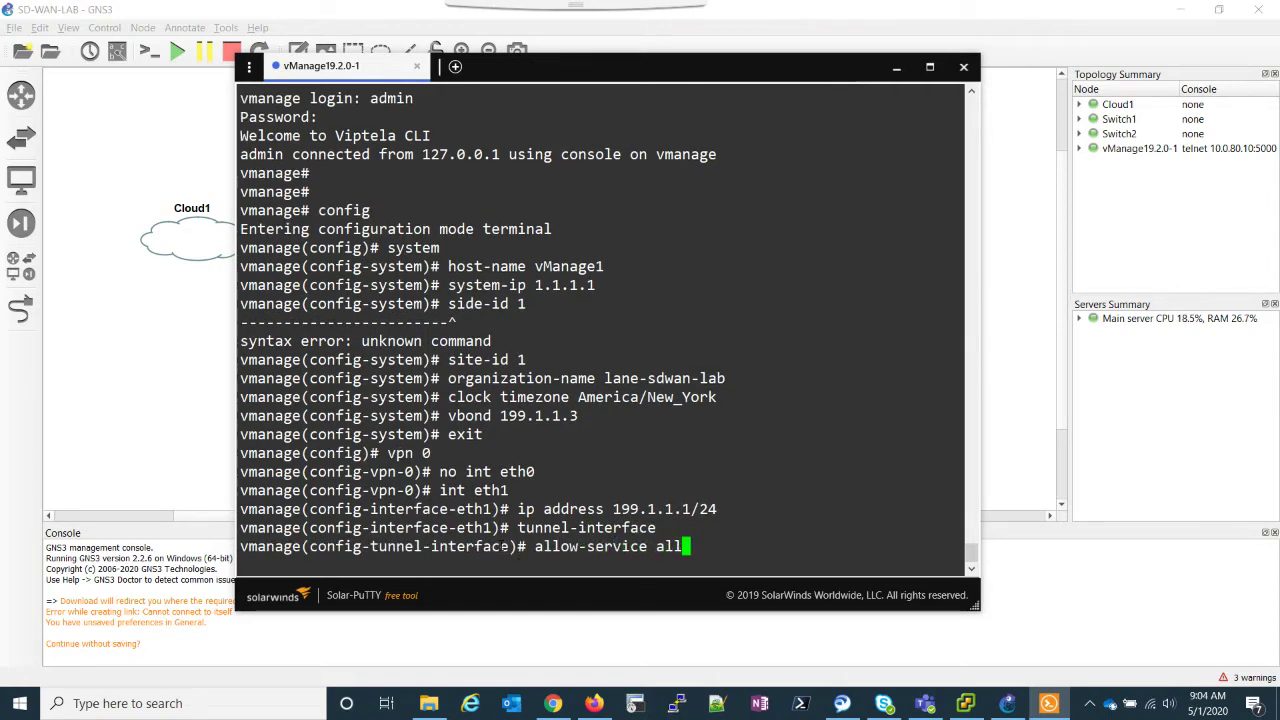
key(Return)
text(allow)
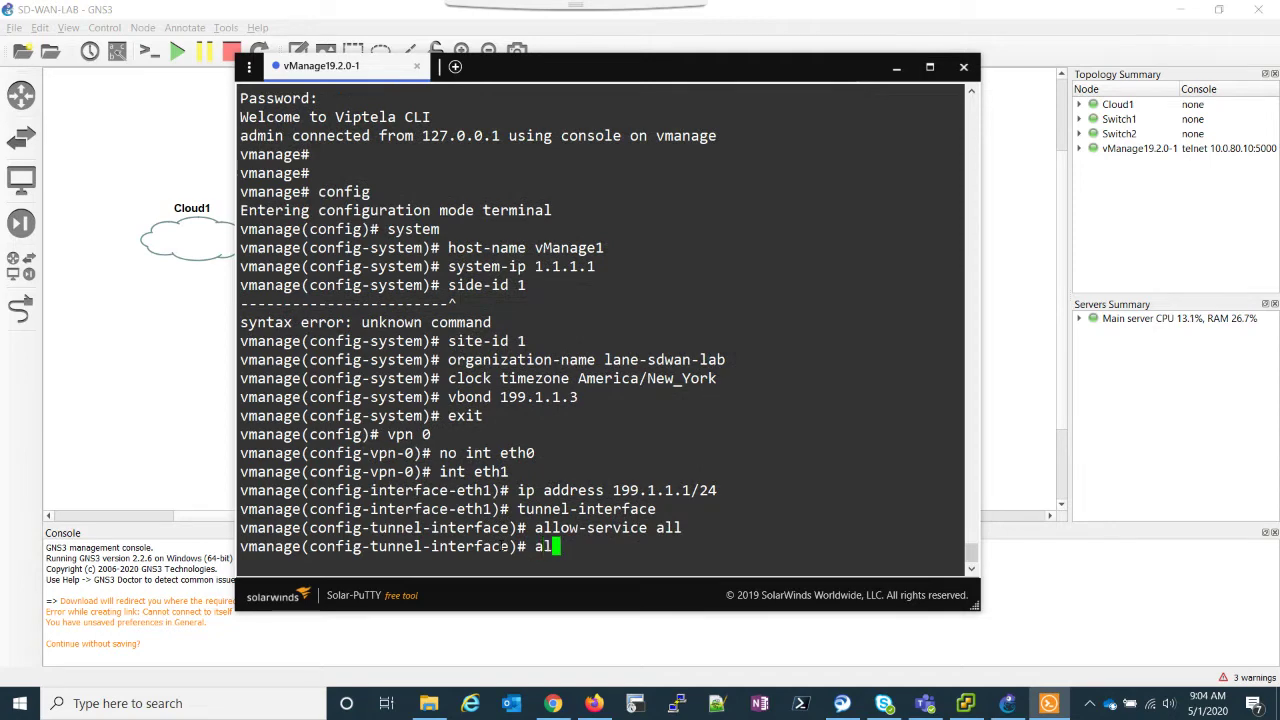
key(Tab)
text(netconf)
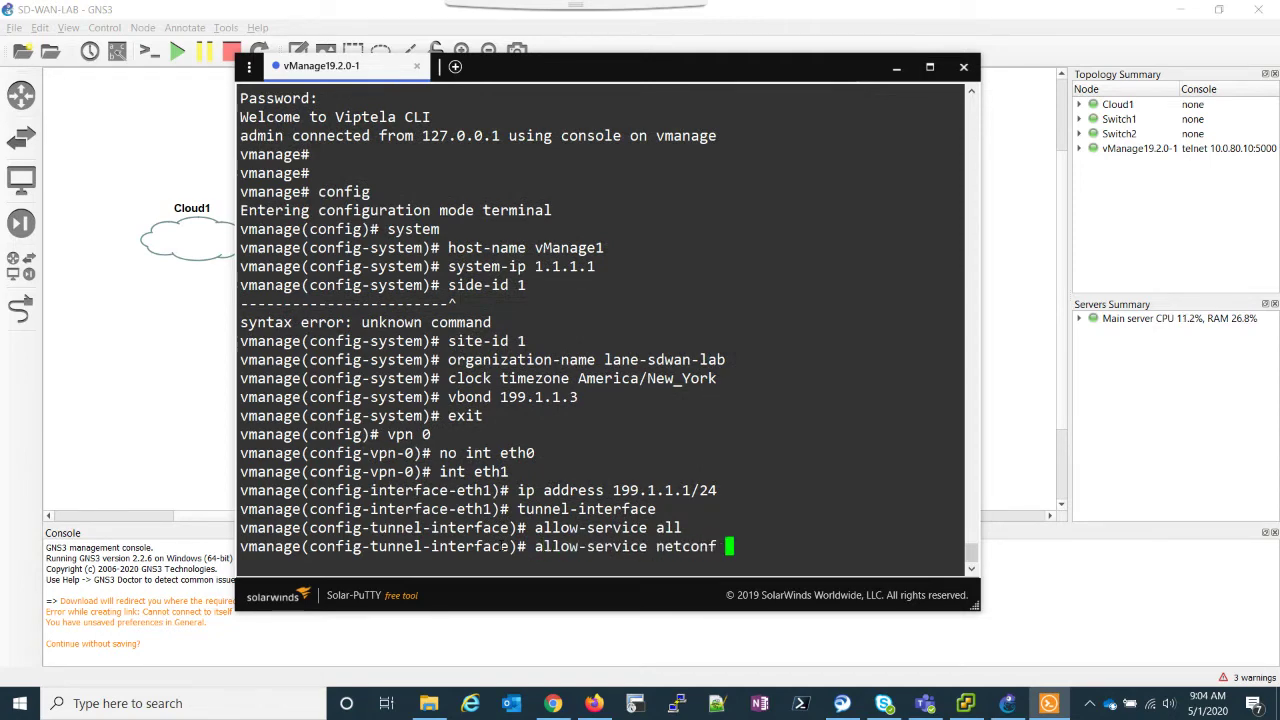
key(Return)
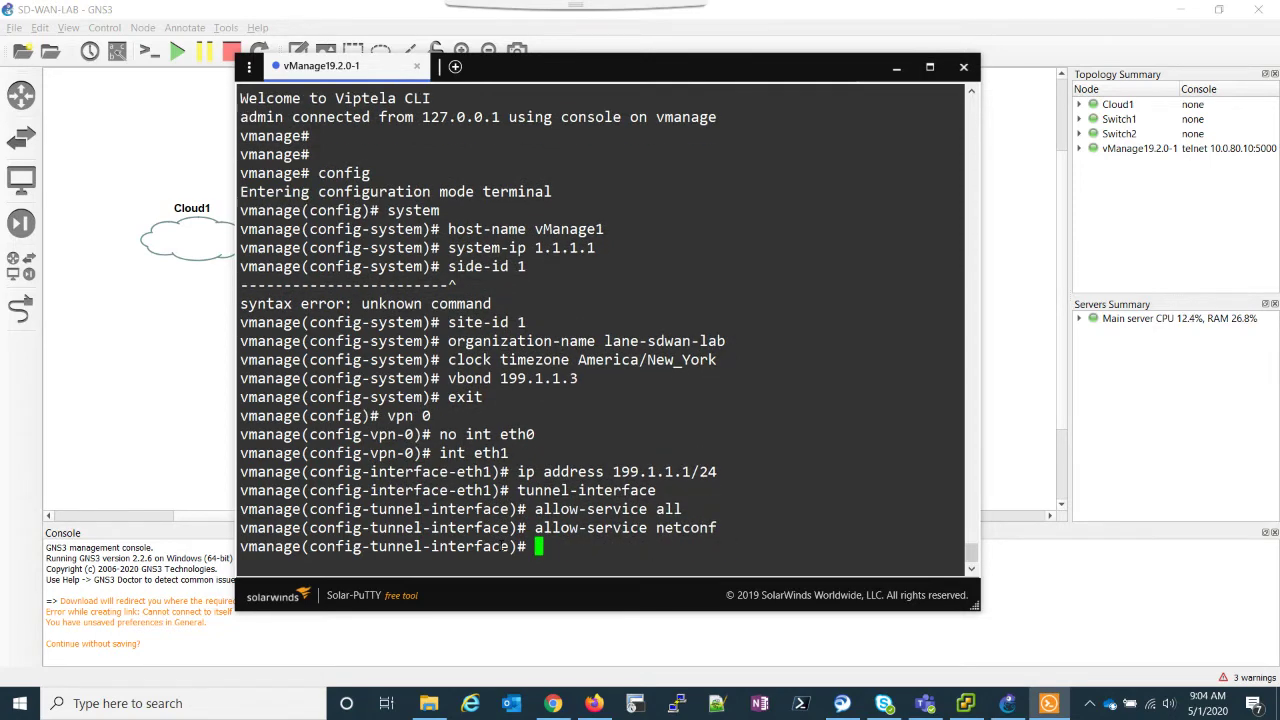
text(allow)
key(Tab)
text(sshd)
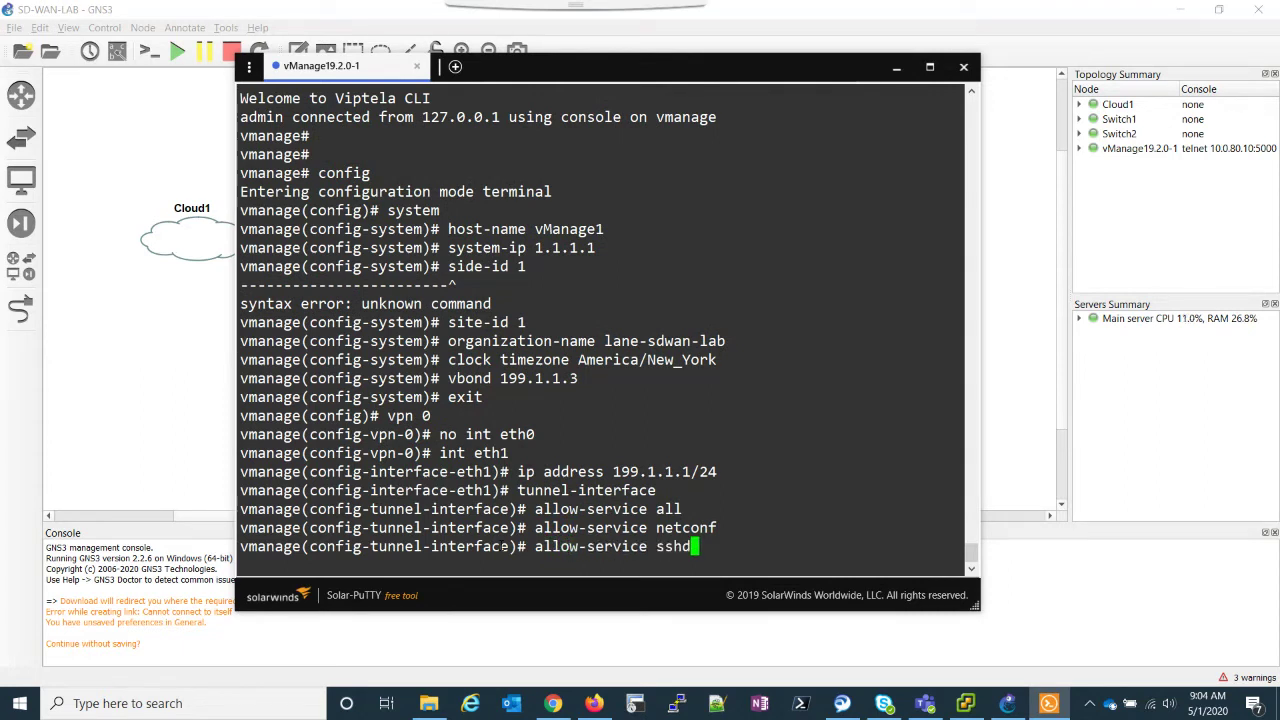
key(Return)
text(not h)
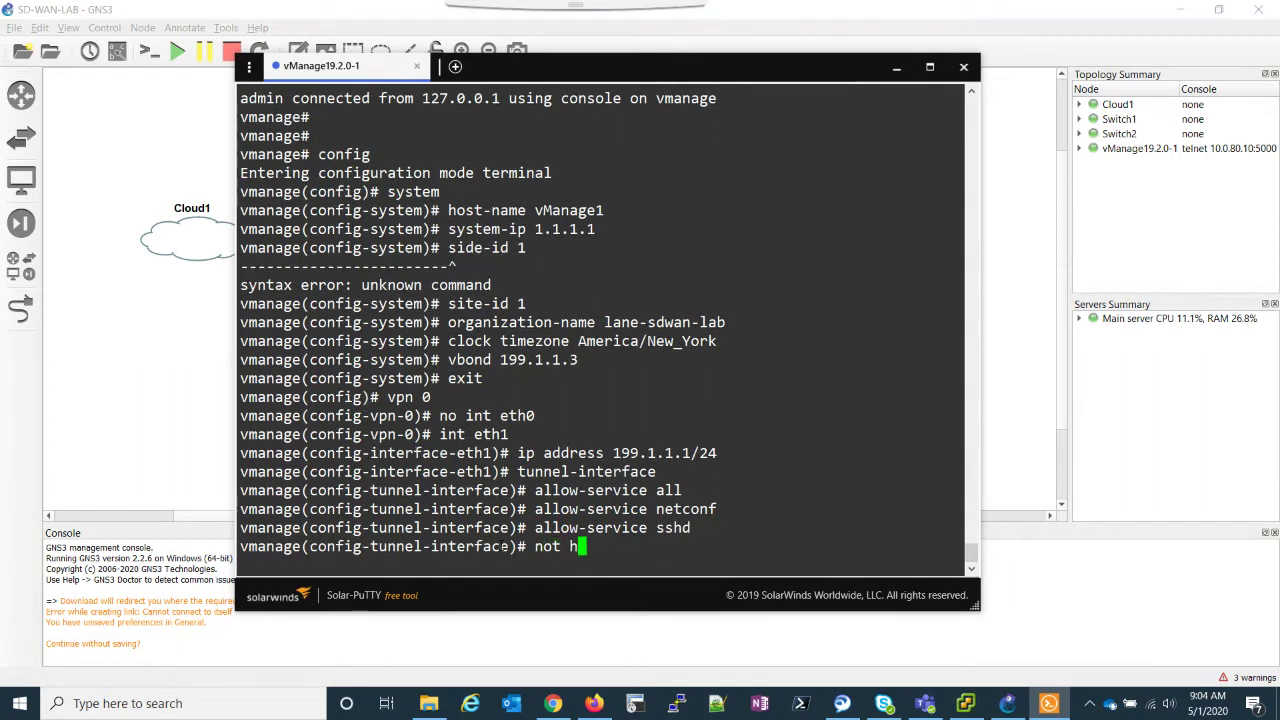
text(t)
key(BackSpace)
key(BackSpace)
key(BackSpace)
key(BackSpace)
key(BackSpace)
text(o shut)
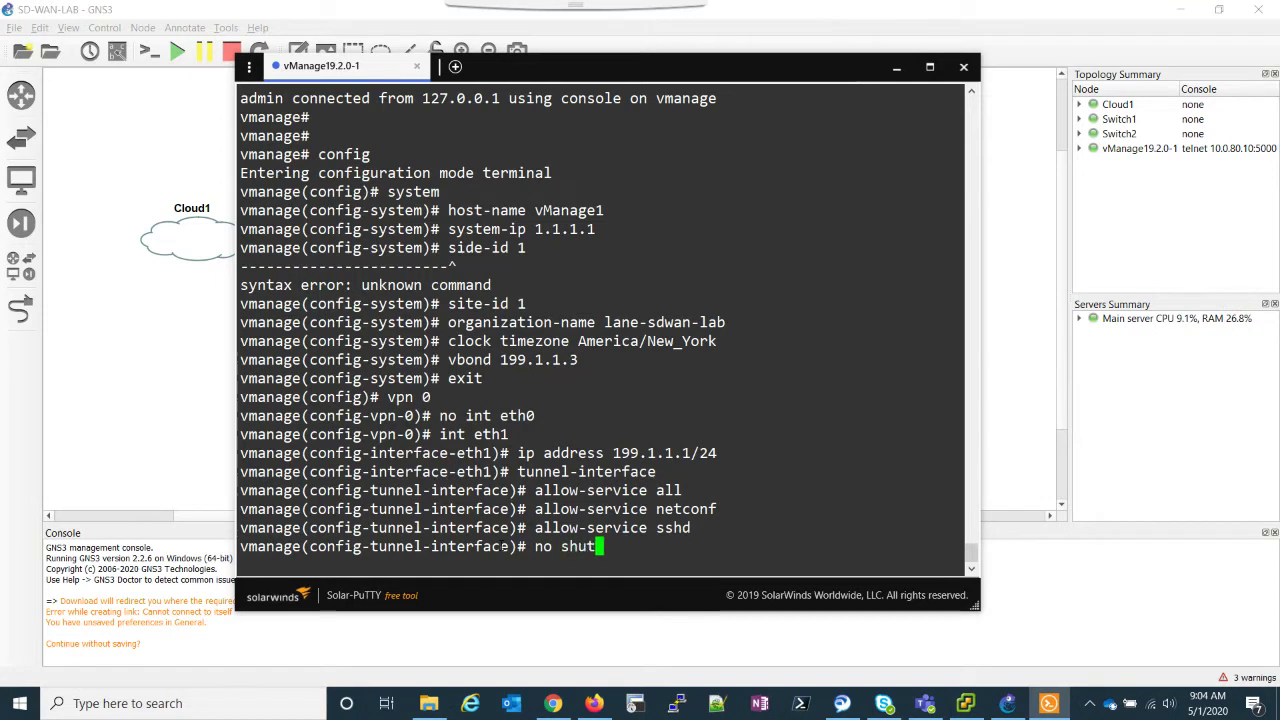
key(Return)
Step: Add a VPN 0 default route 0.0.0.0/0 via 199.1.1.254
text(exit)
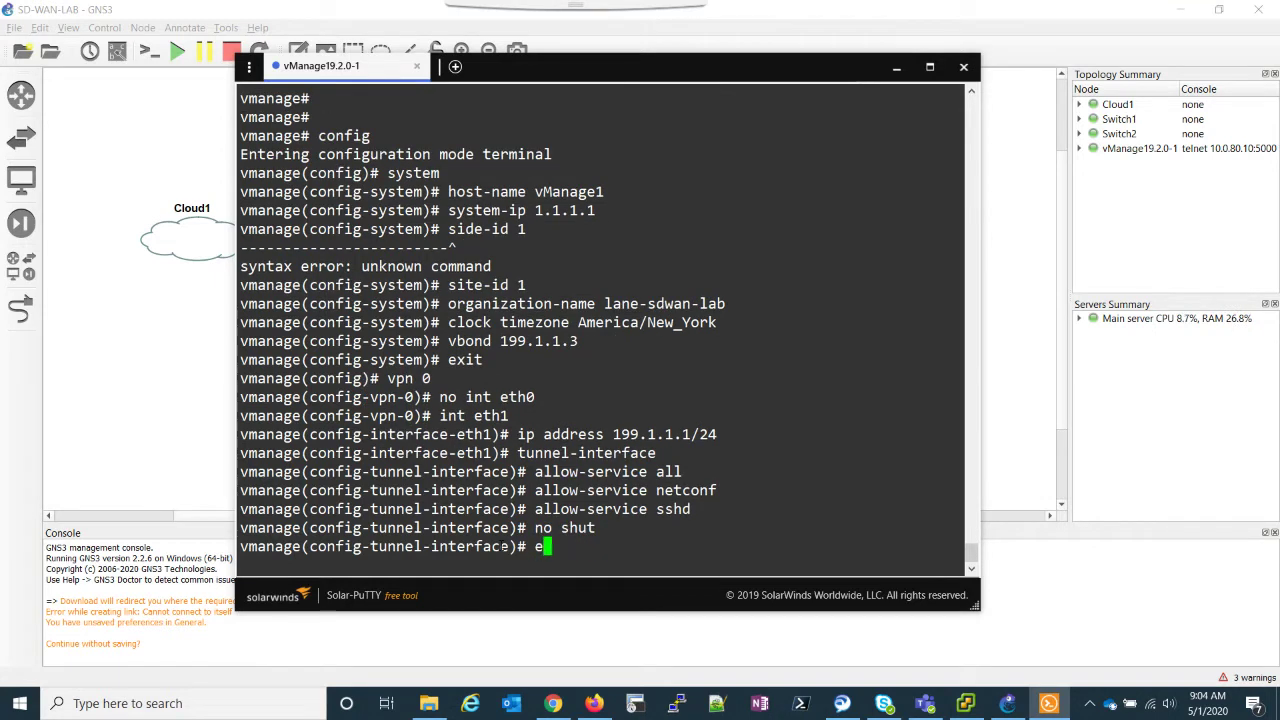
key(Return)
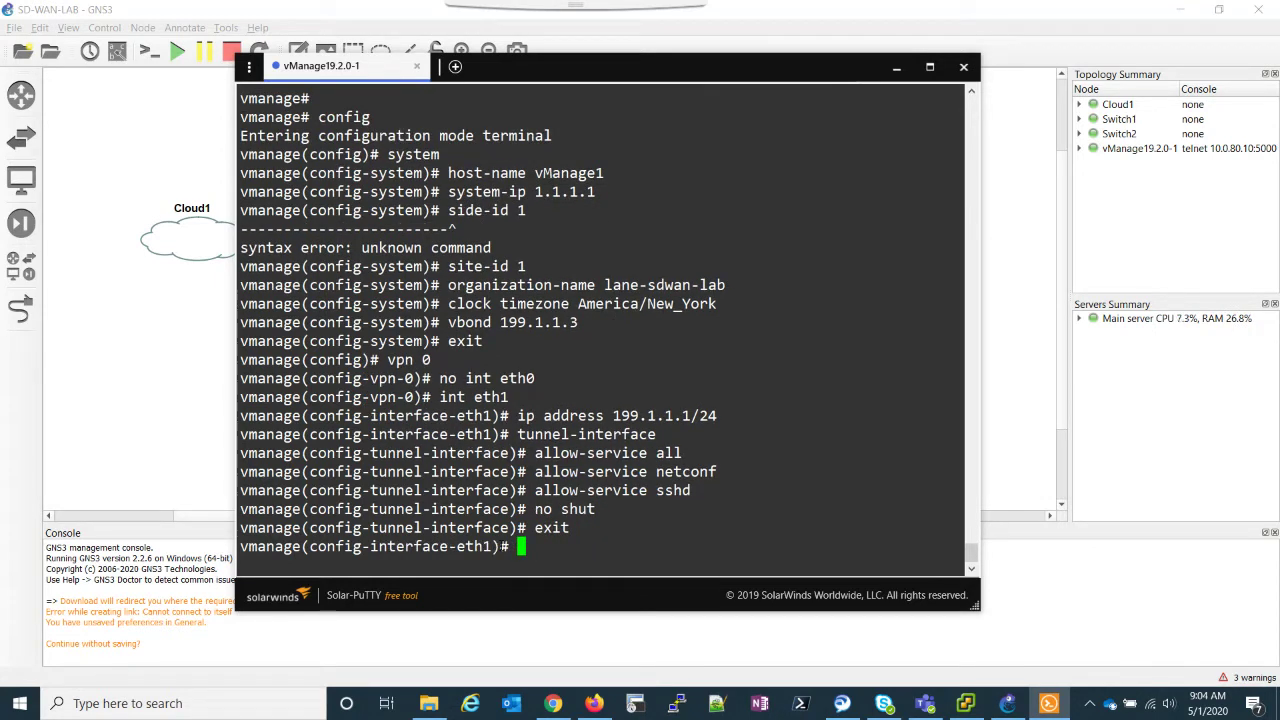
text(exit)
key(Return)
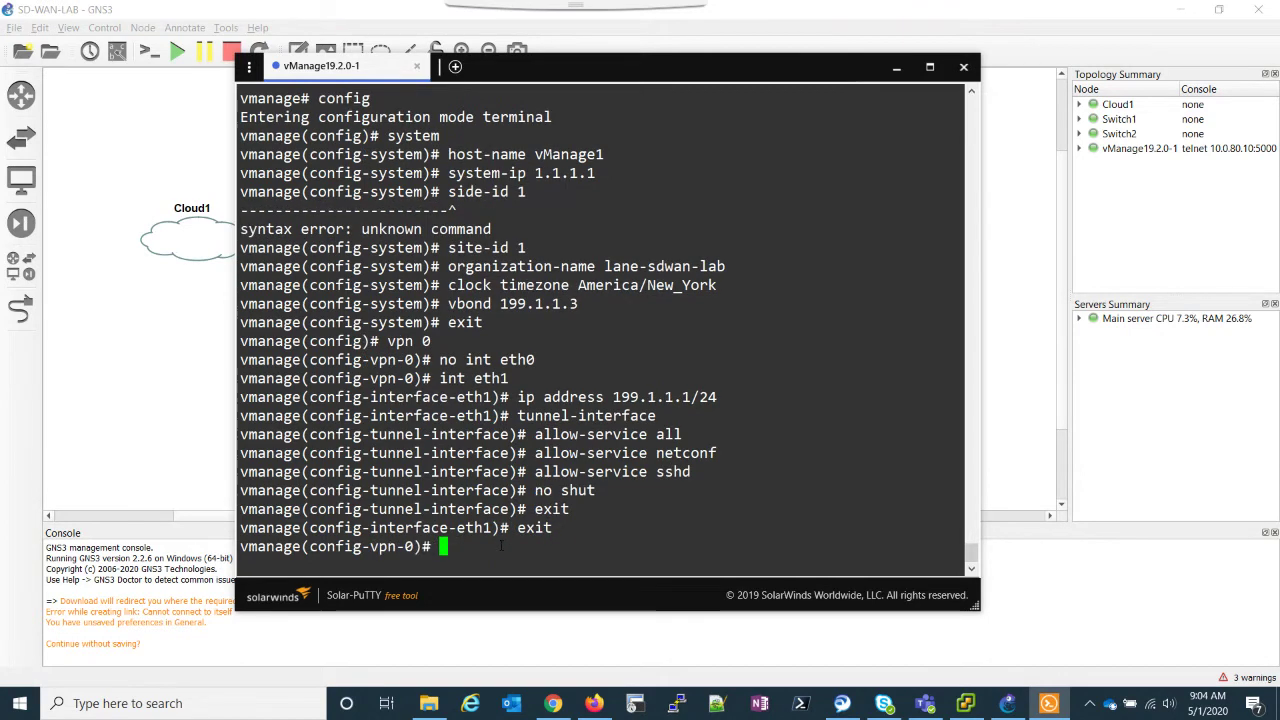
text(ip route )
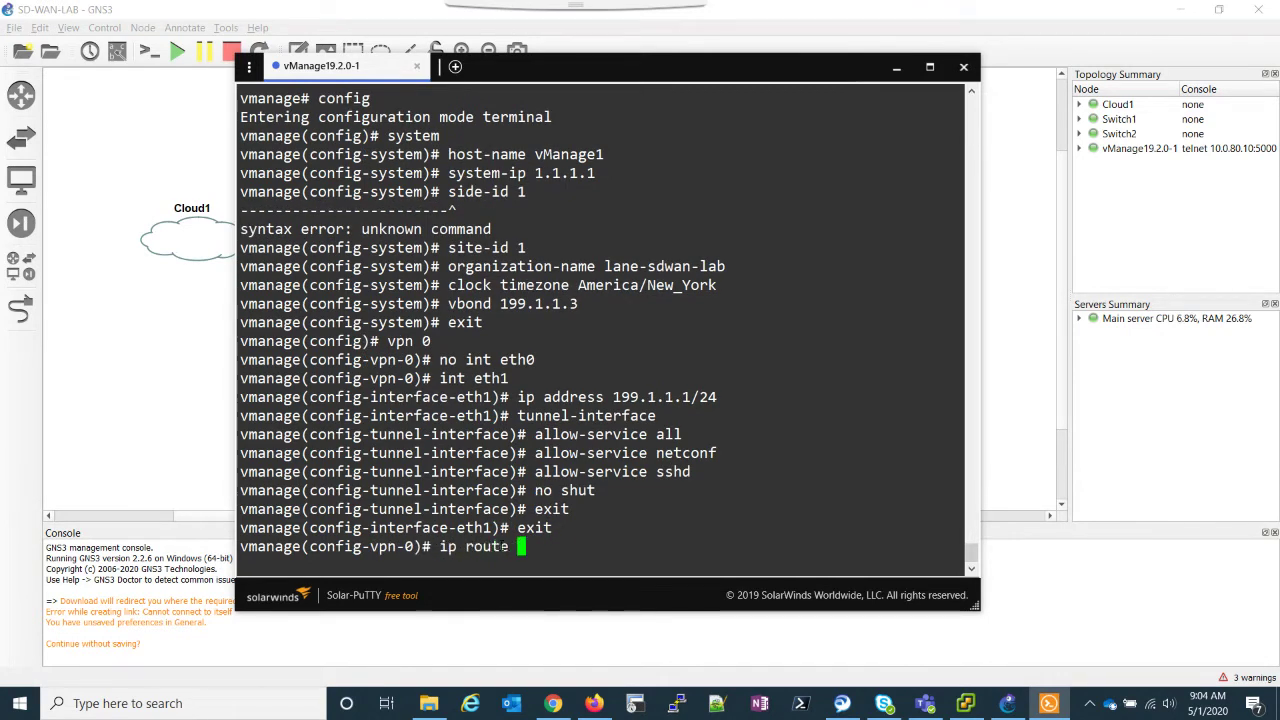
text(0.0.0.0/0 199.1.1.10)
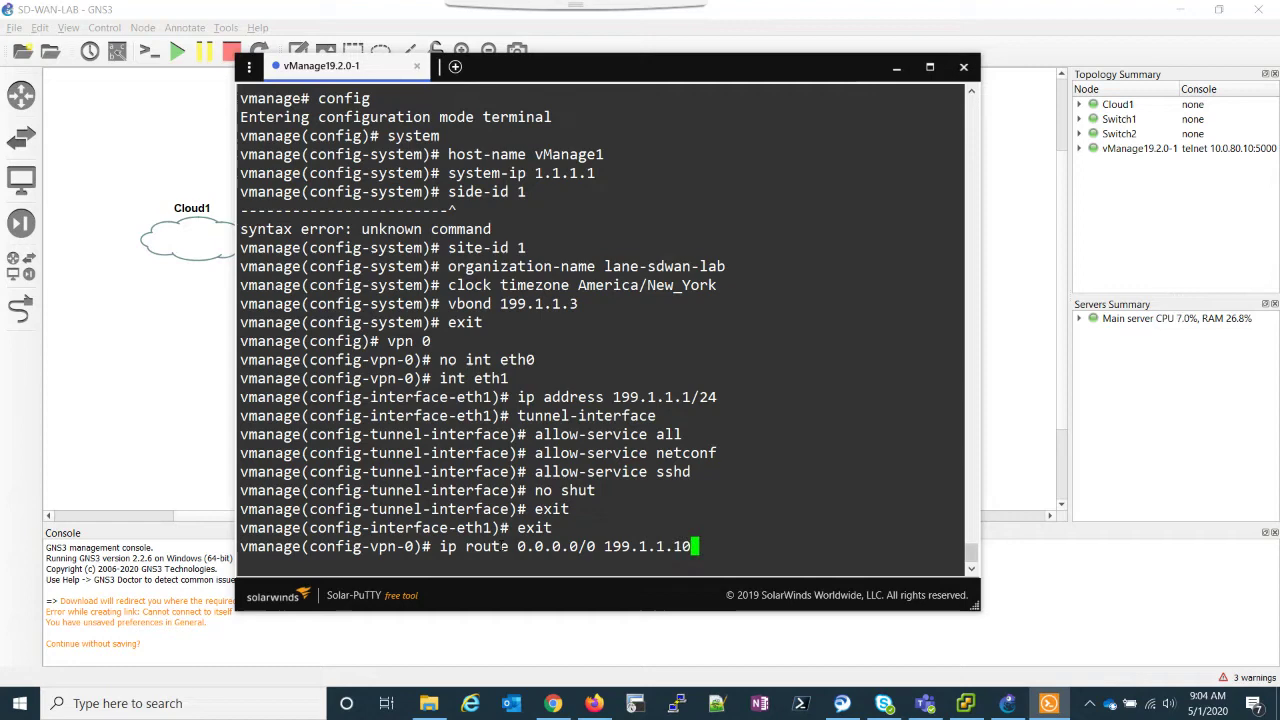
key(BackSpace)
key(BackSpace)
text(254)
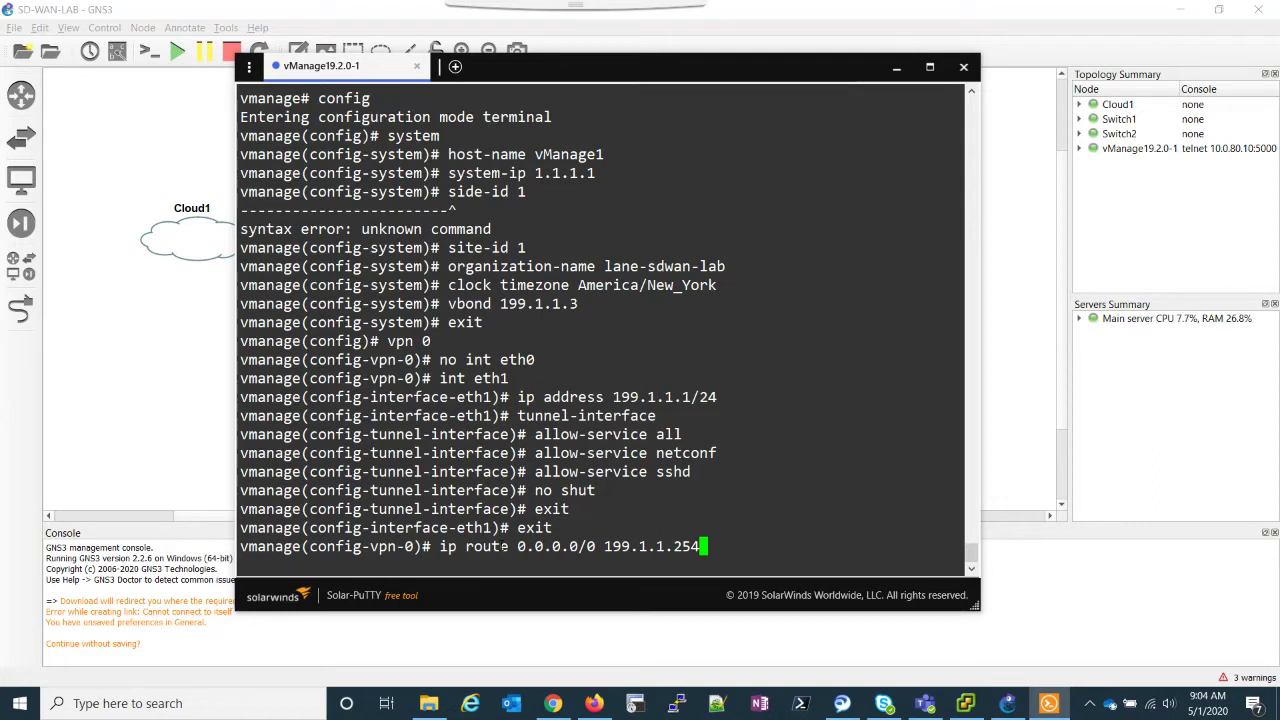
key(Return)
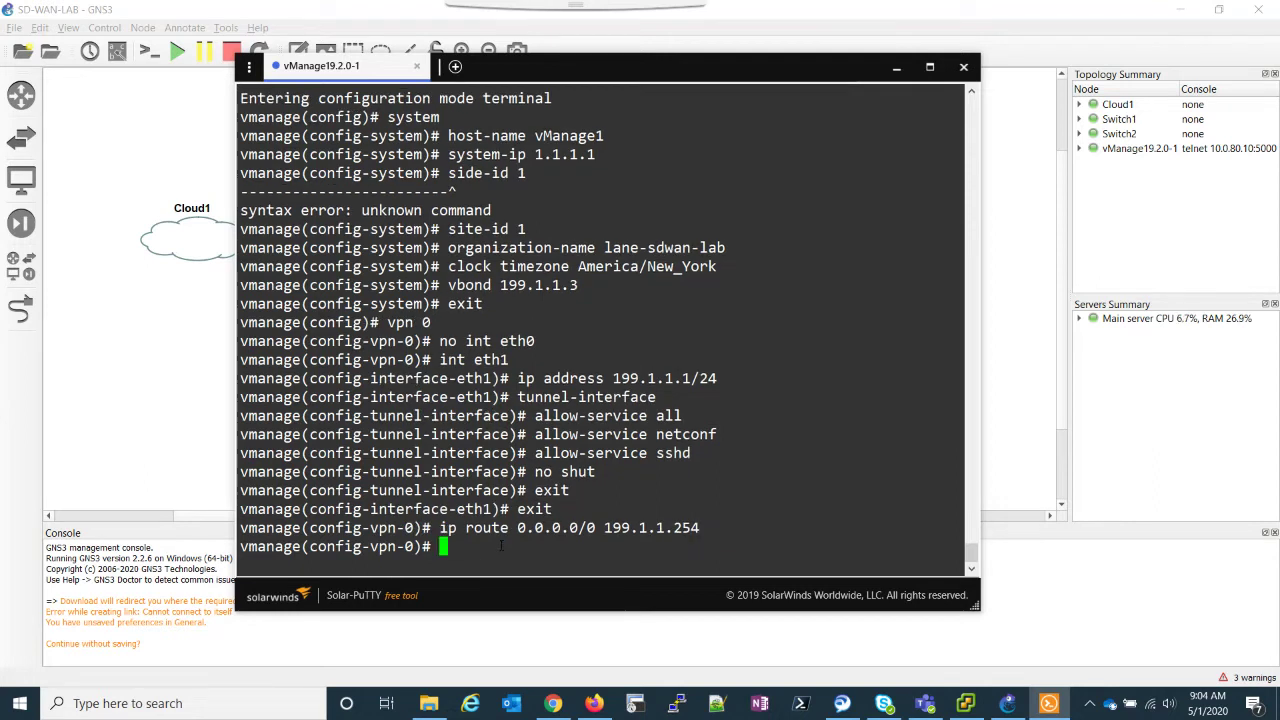
Step: Assign 10.0.80.11/24 to interface eth0 in VPN 512
text(exit)
key(Return)
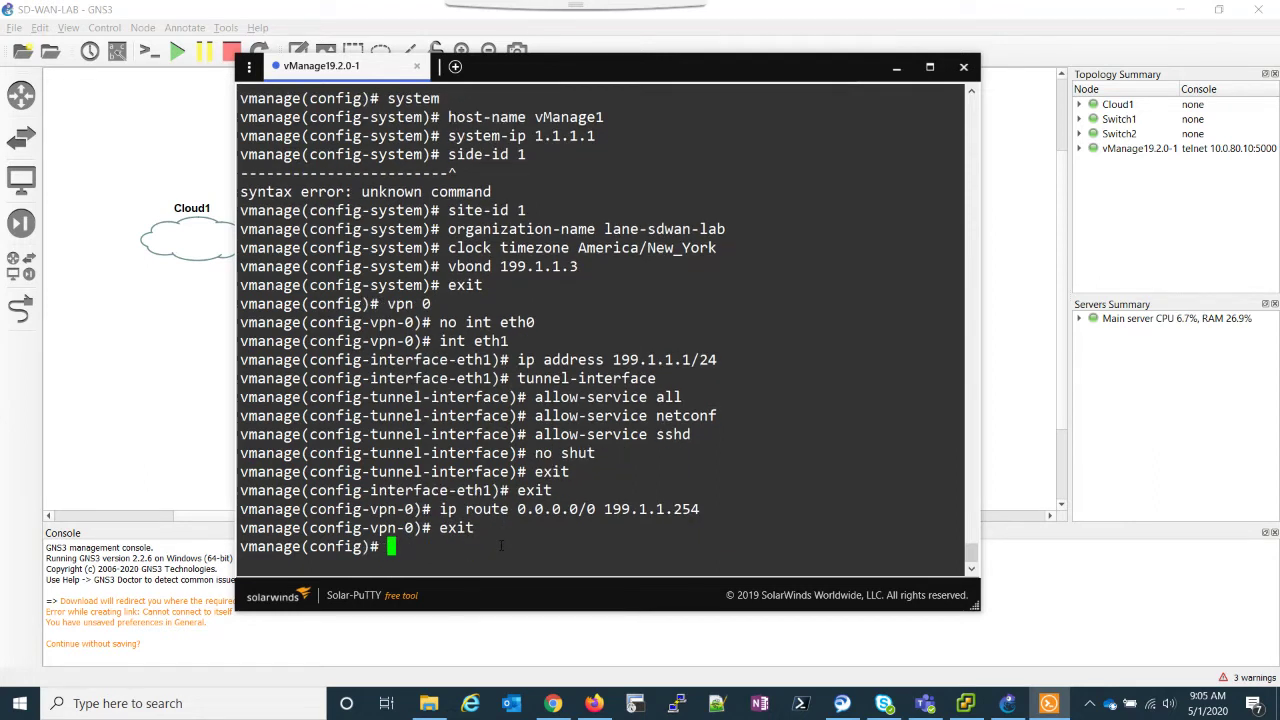
text(vpn 51)
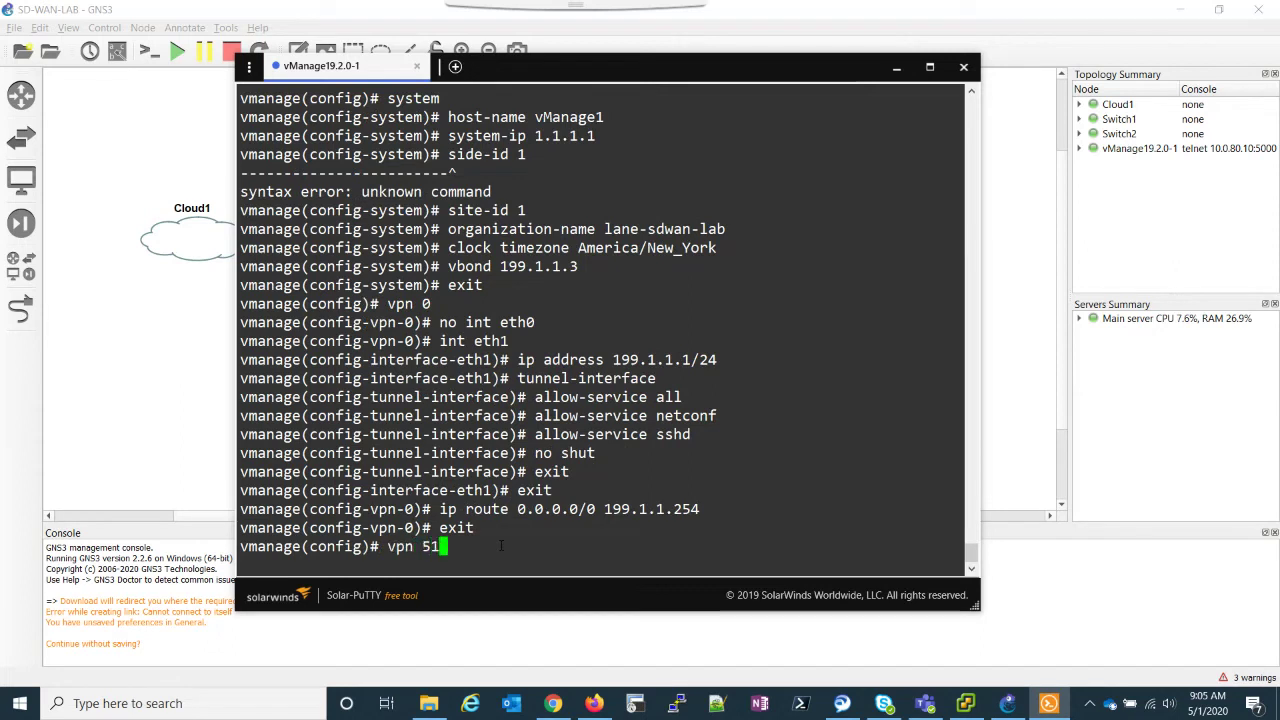
text(2)
key(Return)
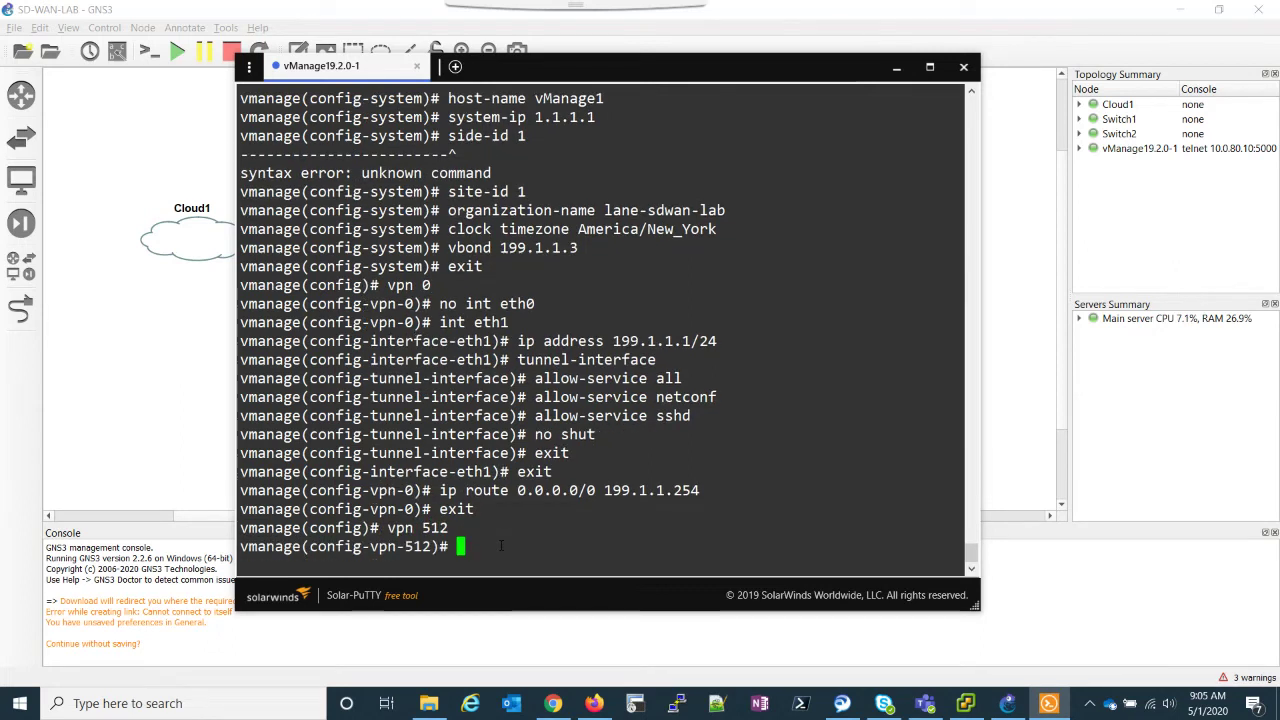
text(int e)
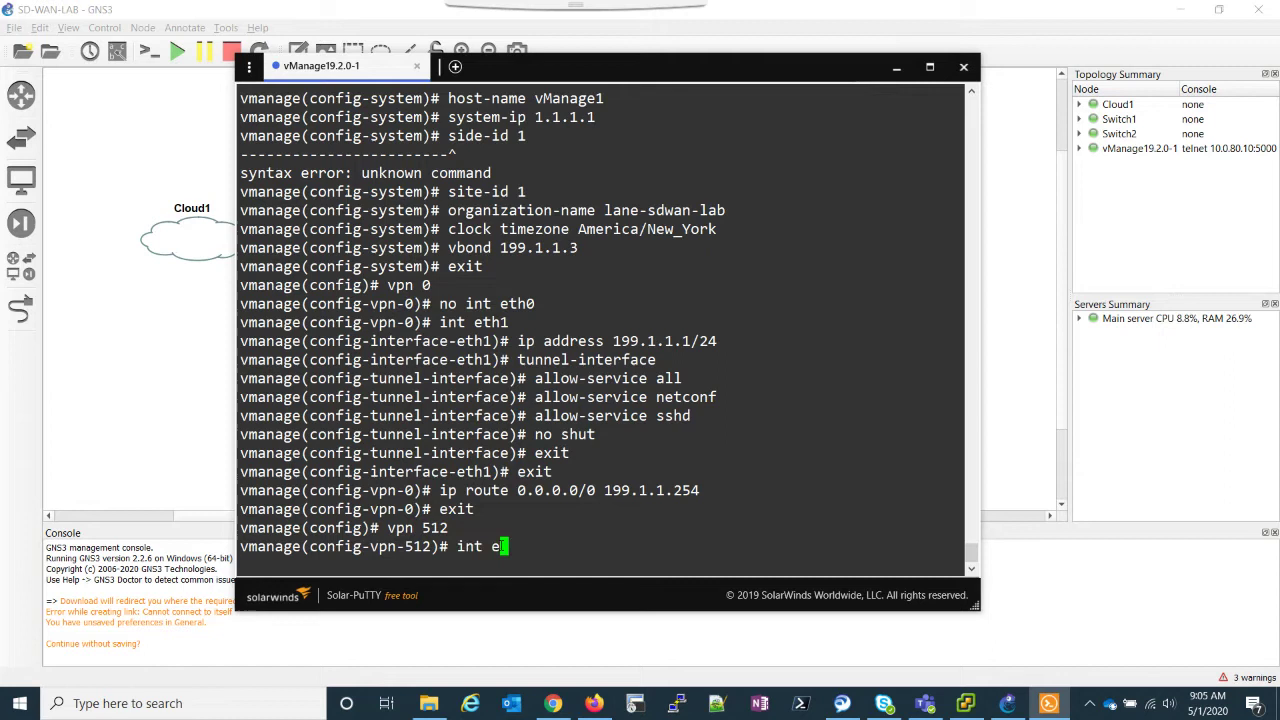
text(th0)
key(Return)
text(ip ad)
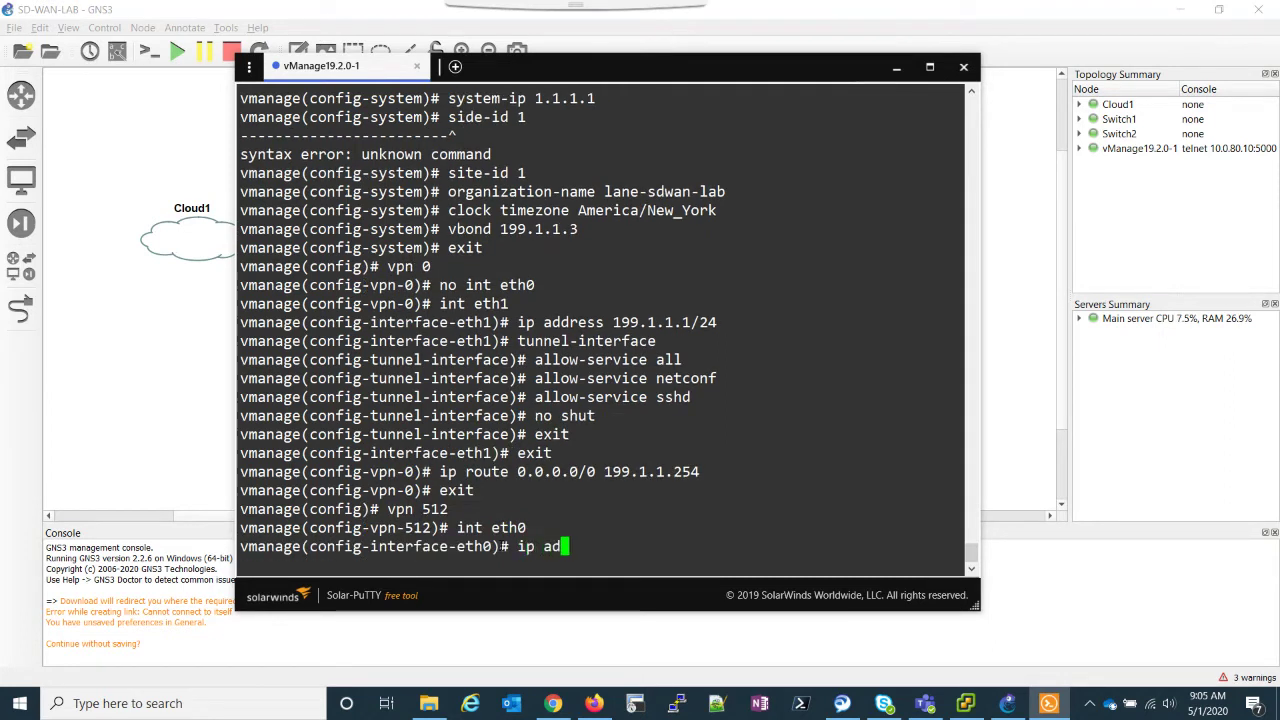
text(d 10.0.80.)
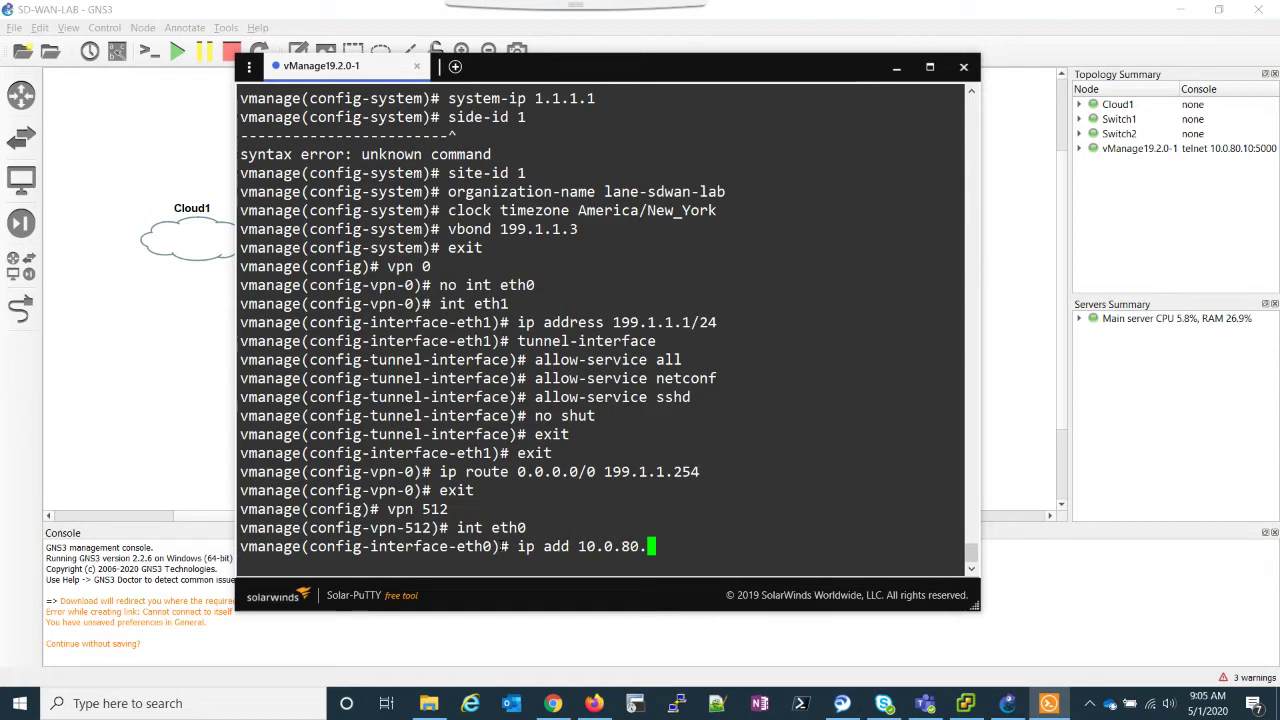
text(10)
key(BackSpace)
text(11)
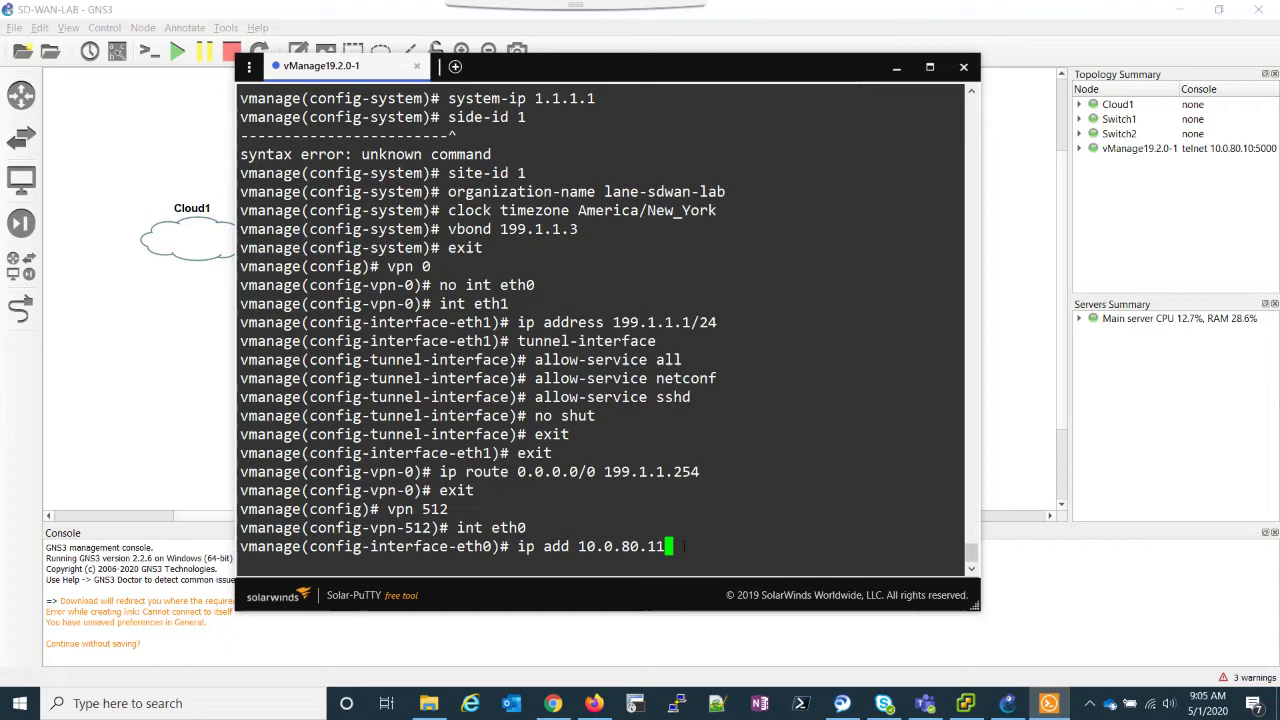
text(/24)
key(Return)
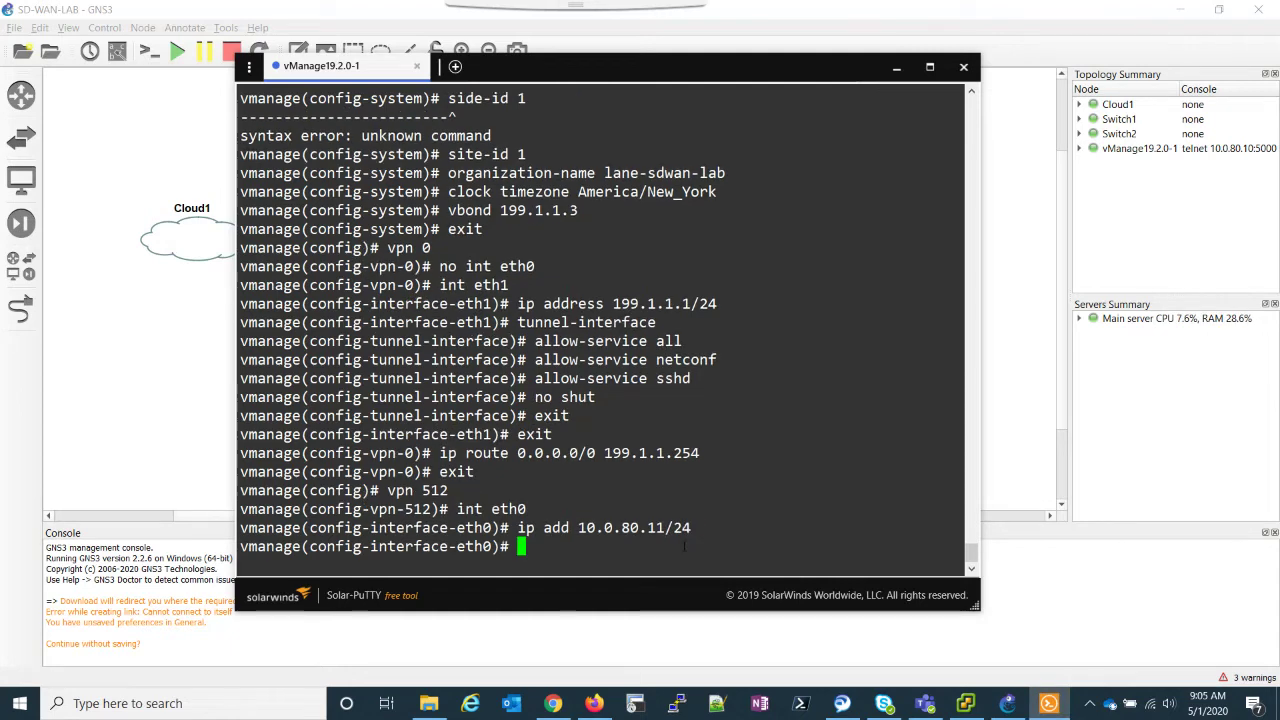
Step: Enable eth0 with no shut and commit the configuration
text(no shut)
key(Return)
text(commit)
key(Return)
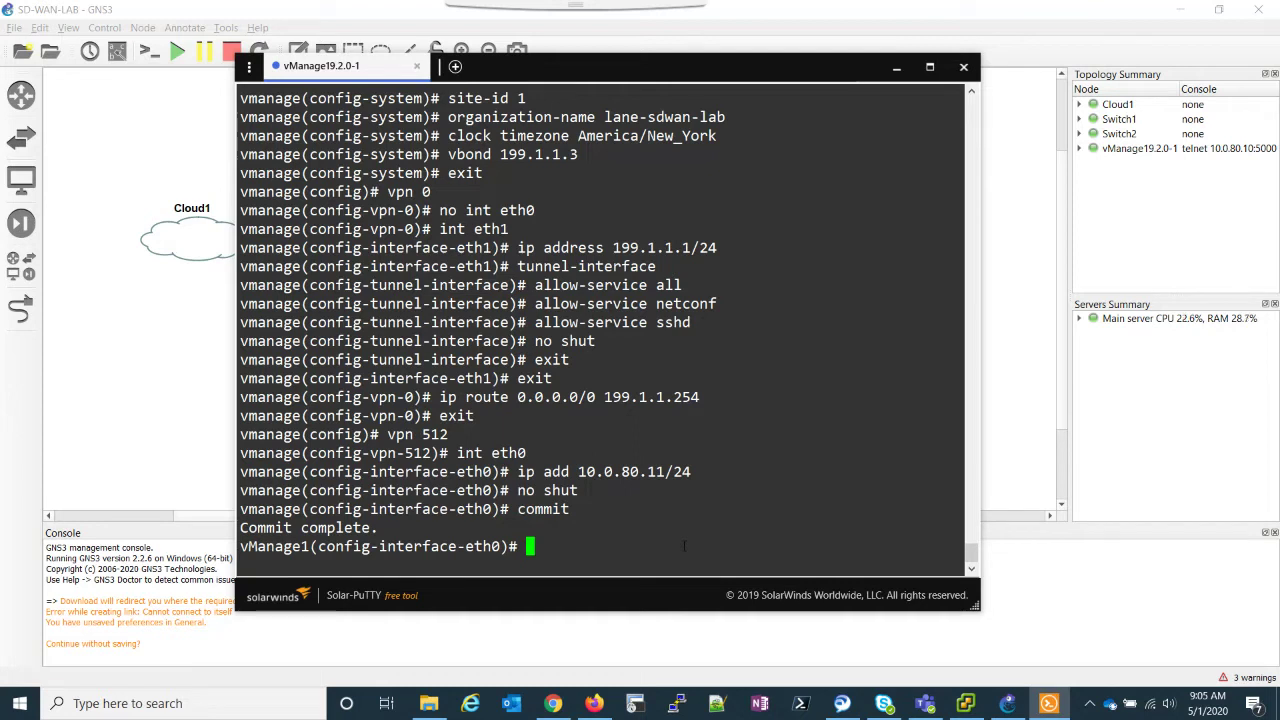
Step: Leave config mode, enter vshell, and run 'openssl genrsa -out ROOTCA.key 2048'
text(end)
key(Return)
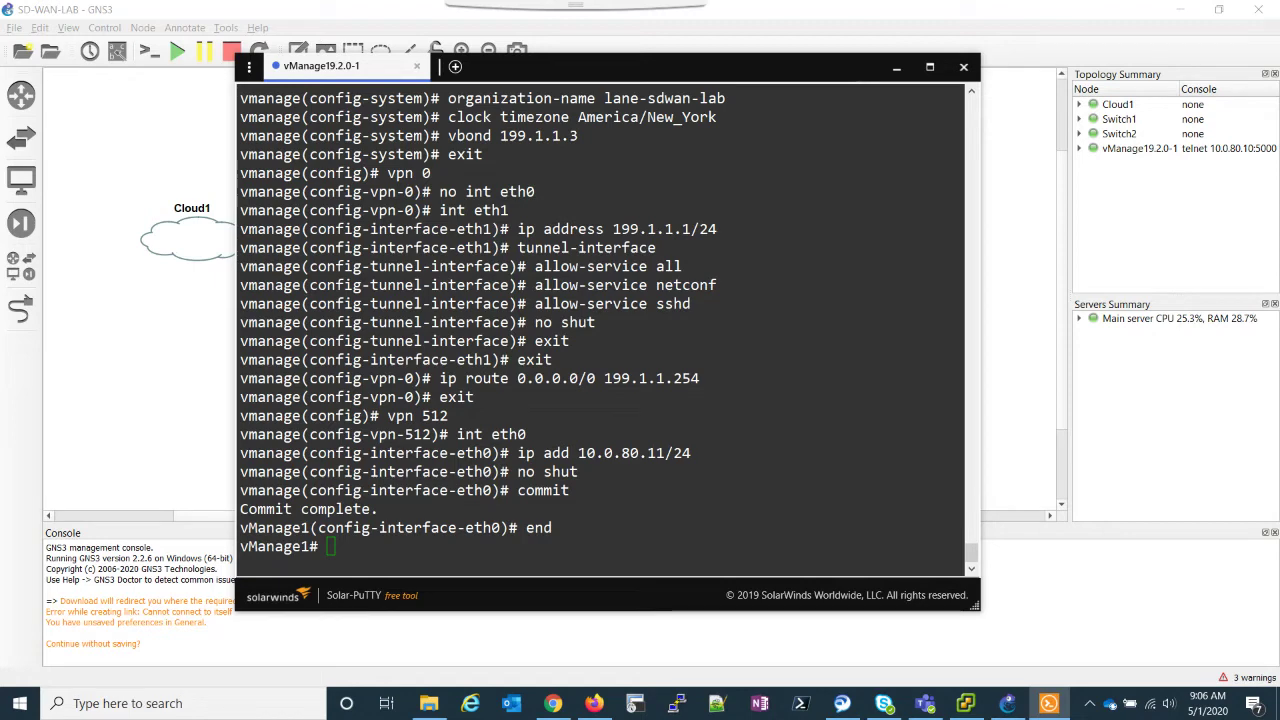
click(550, 513)
key(Return)
key(Return)
key(Return)
key(Return)
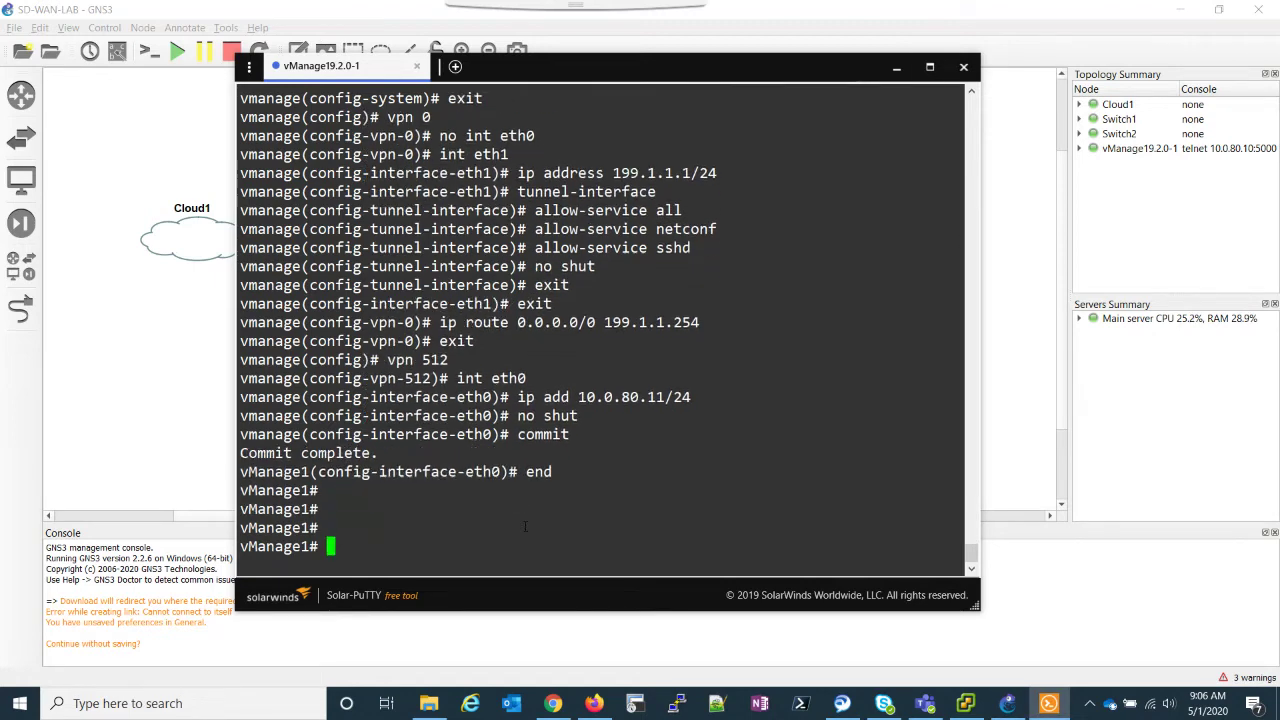
text(vshell)
key(Return)
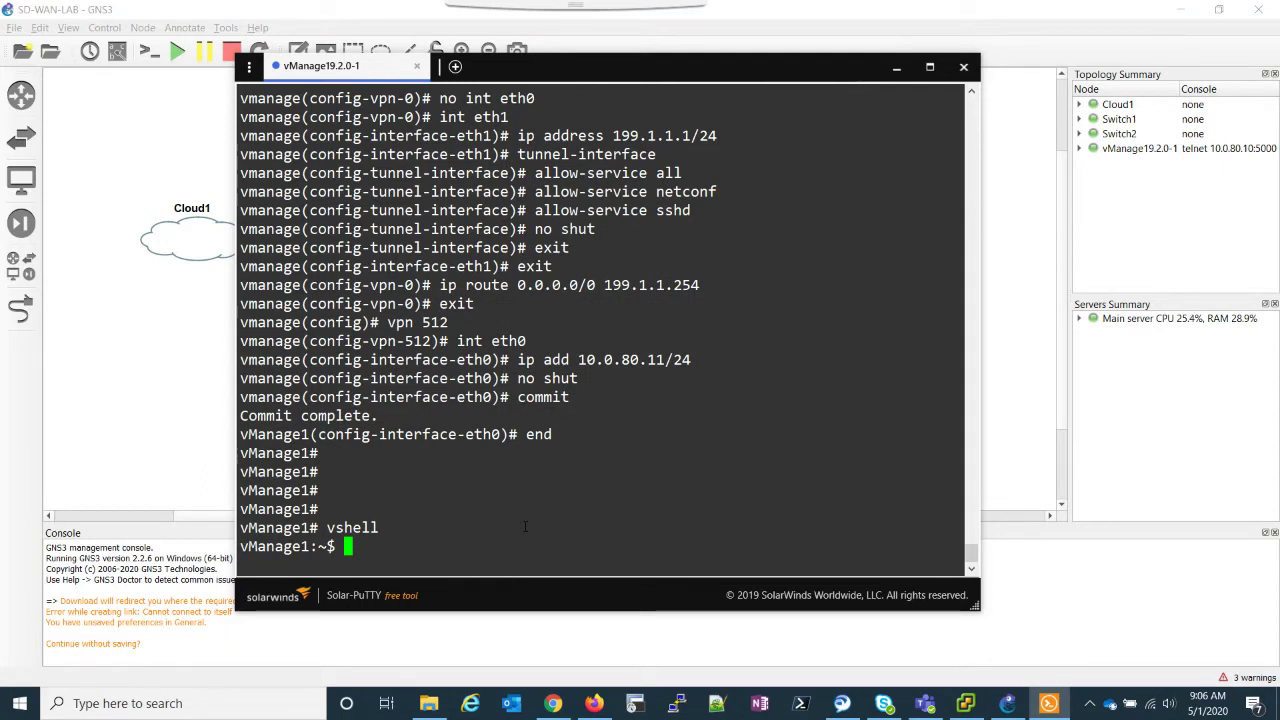
text(op)
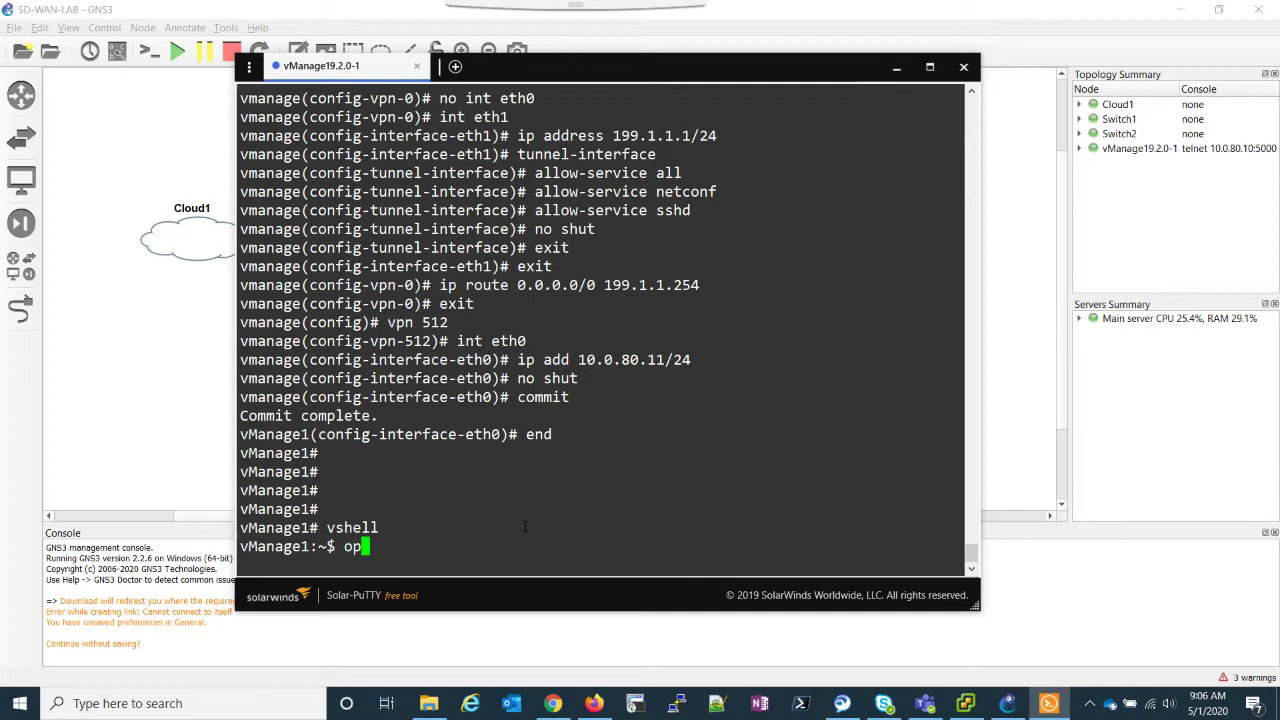
text(enssl genr)
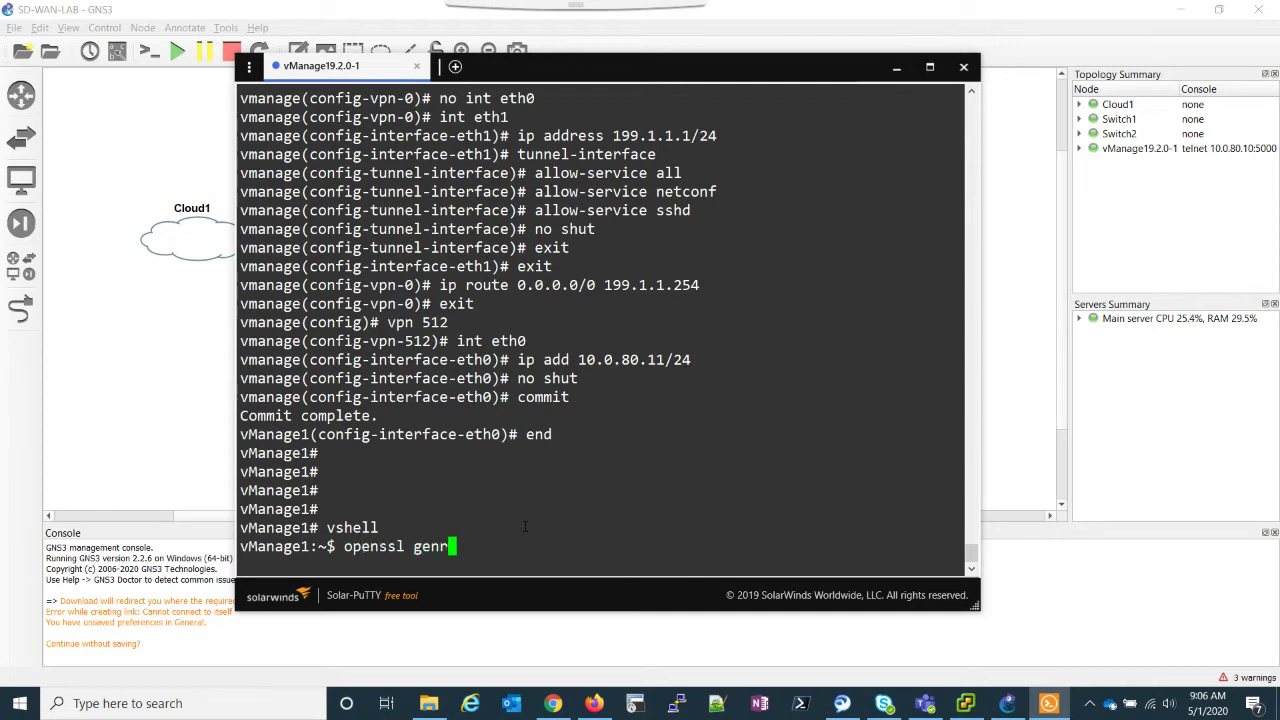
text(sa -out ROOTCA.key)
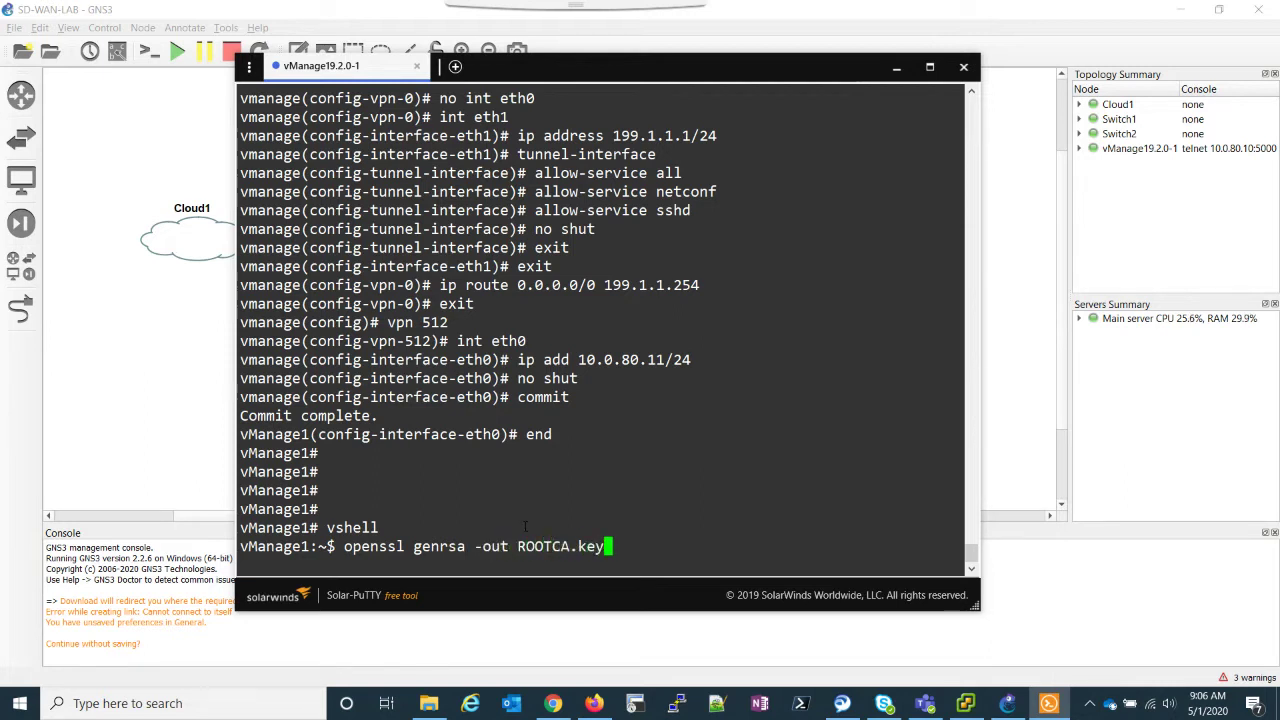
text( 2048)
key(Return)
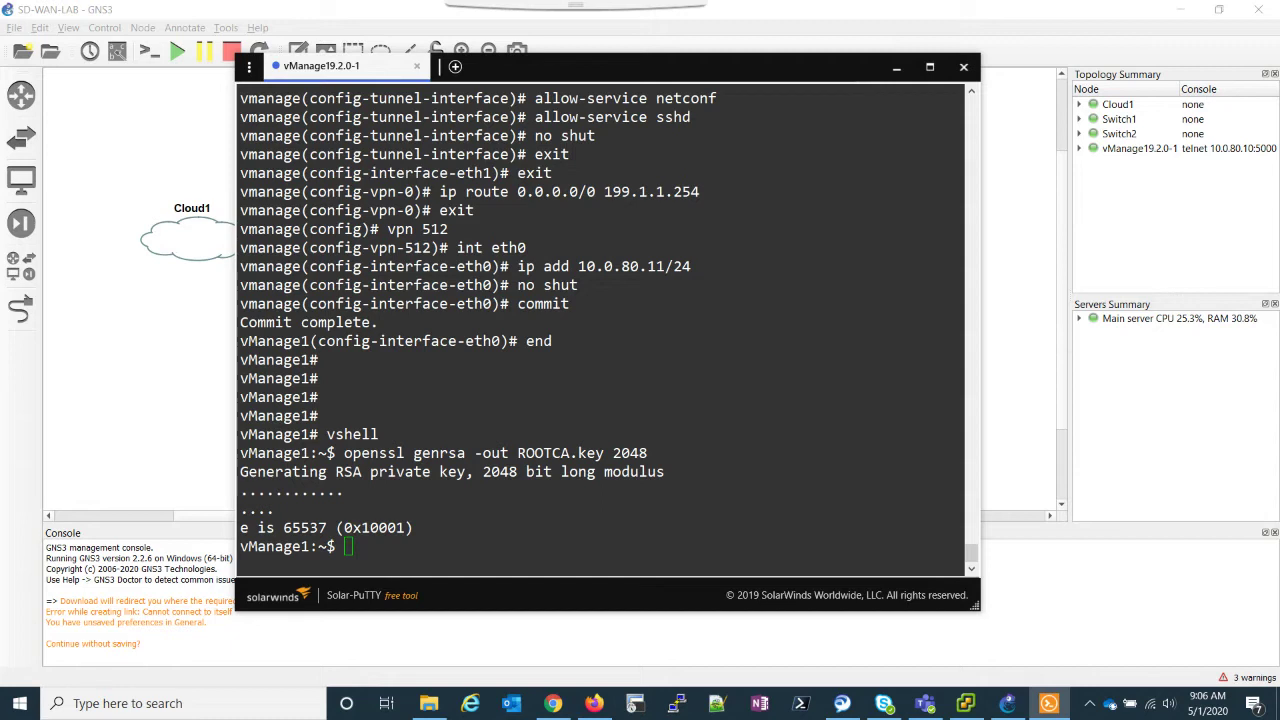
Step: Create the self-signed ROOTCA.pem (sha256, 2000 days) from ROOTCA.key and list the files
key(alt+Tab)
text(openssl req -x509 -new -nodes -key ROOTCA.key -sha256 -days 2000 \     -subj "/C=AU/ST=NSW/L=NSW/O=sdwan-testlab/CN=vmanage.lab" \     -out ROOTCA.pem)
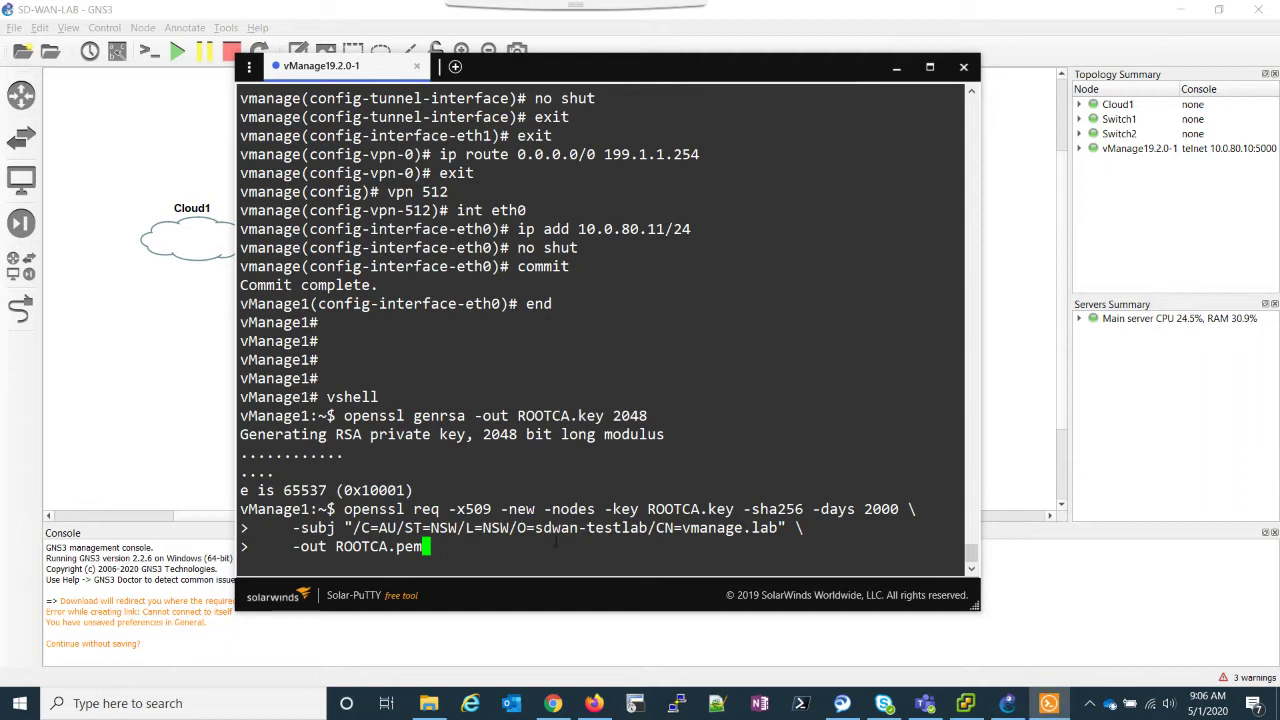
key(Return)
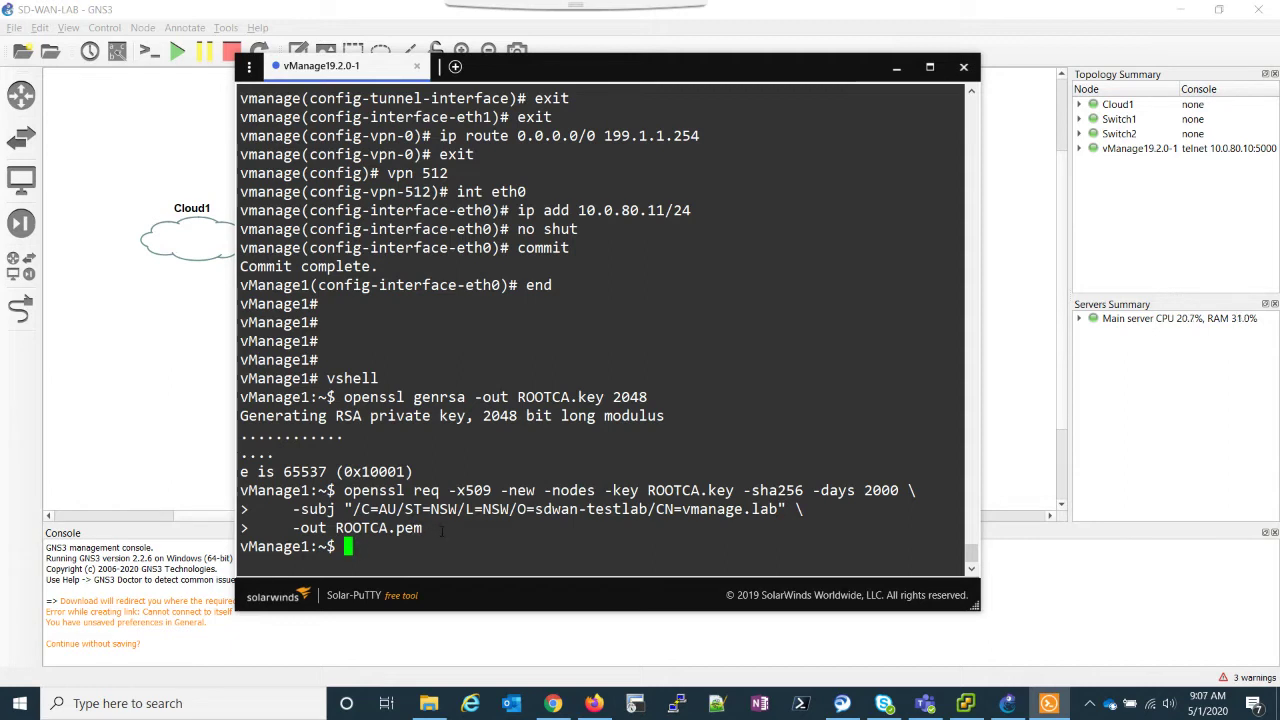
text(ls)
key(Return)
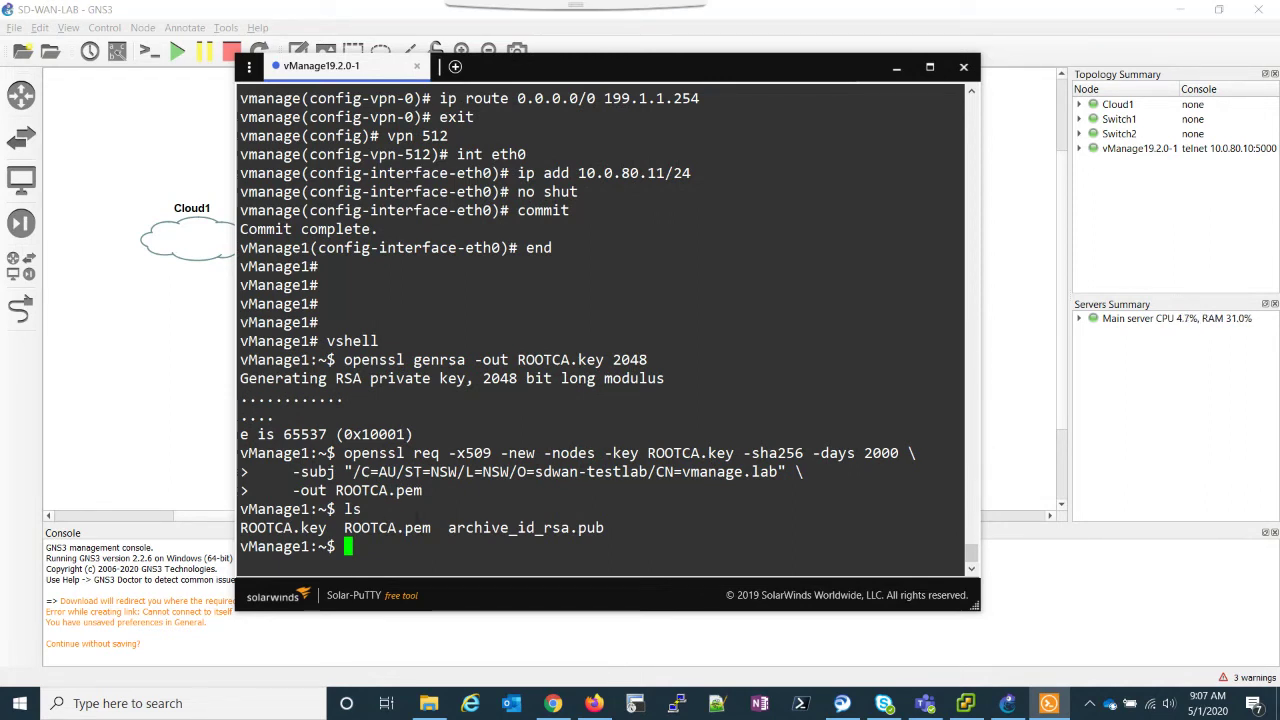
text(cat ROOT)
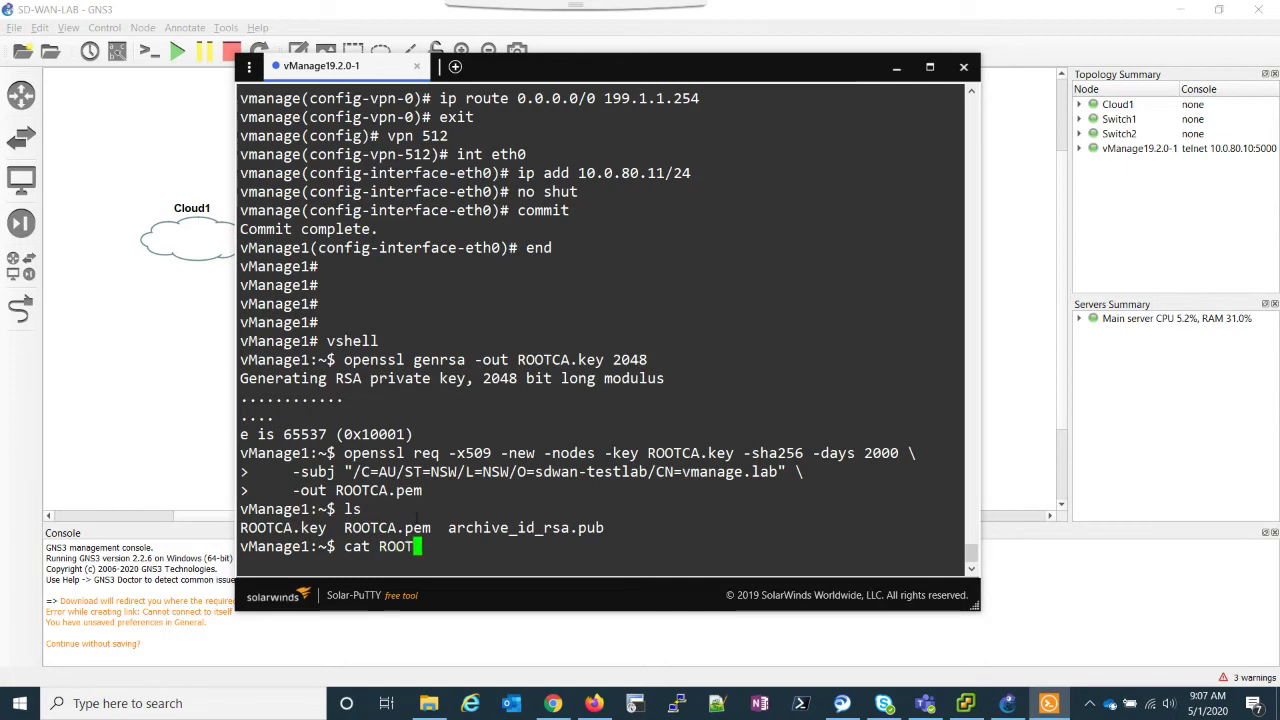
text(CA.pem)
Step: Display ROOTCA.pem in the shell and copy the certificate text
key(Return)
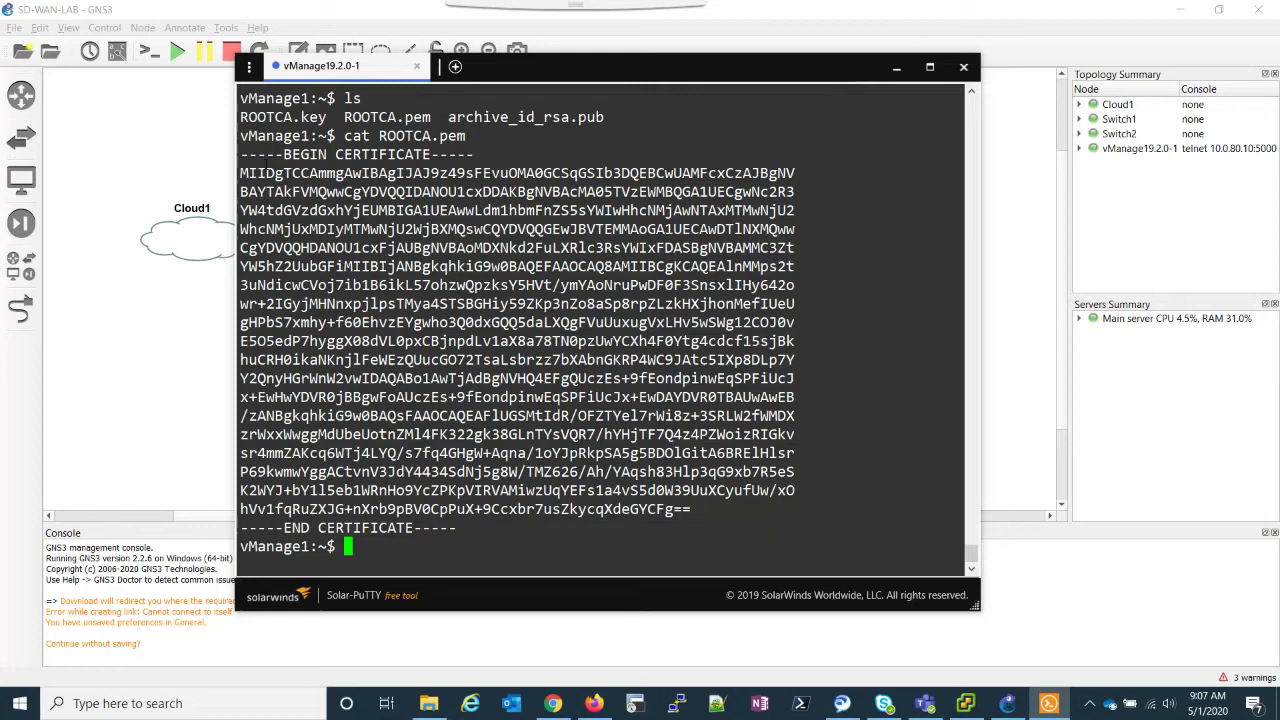
drag(241, 152, 490, 531)
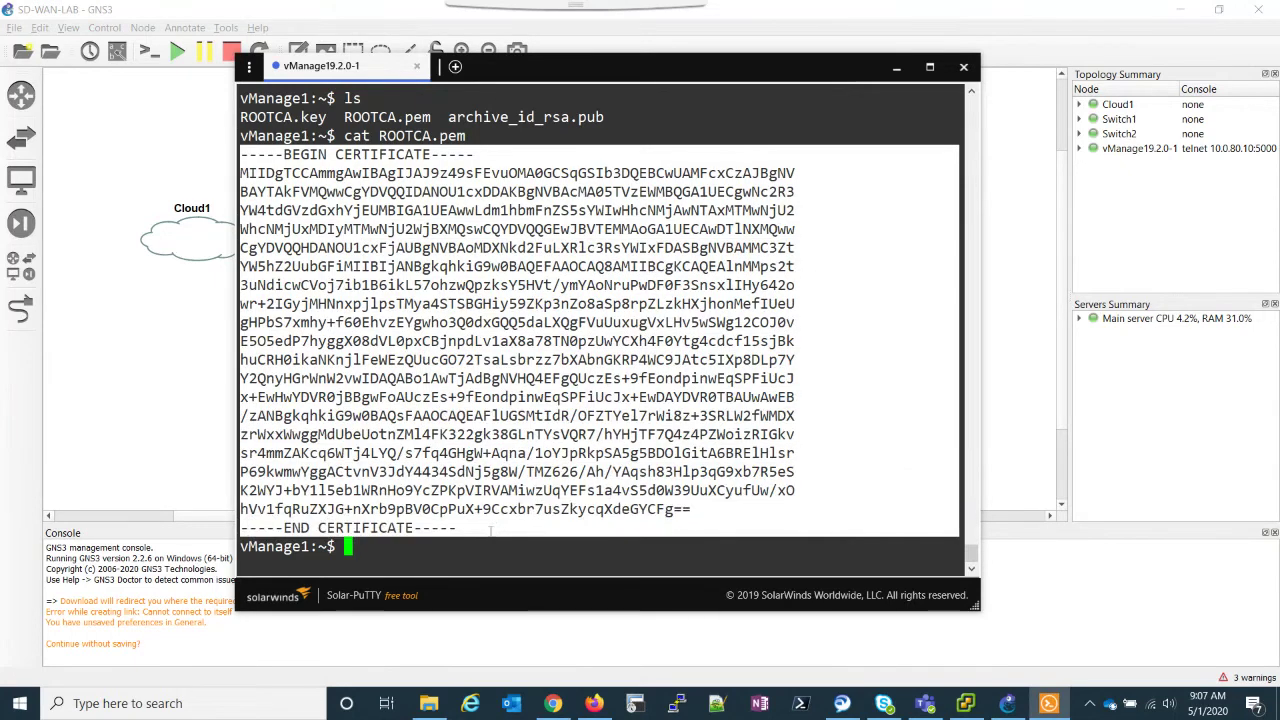
key(ctrl+c)
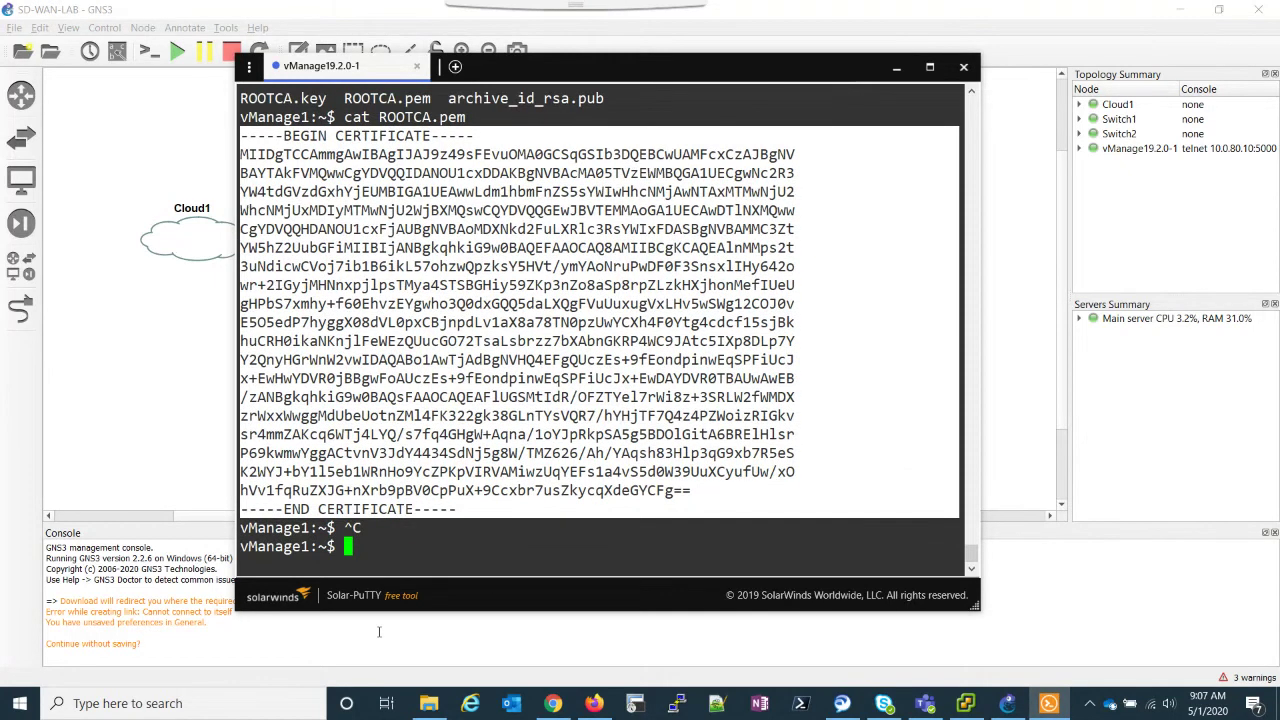
Step: Paste the certificate into a new Notepad note and widen the window
click(259, 697)
text(notepad)
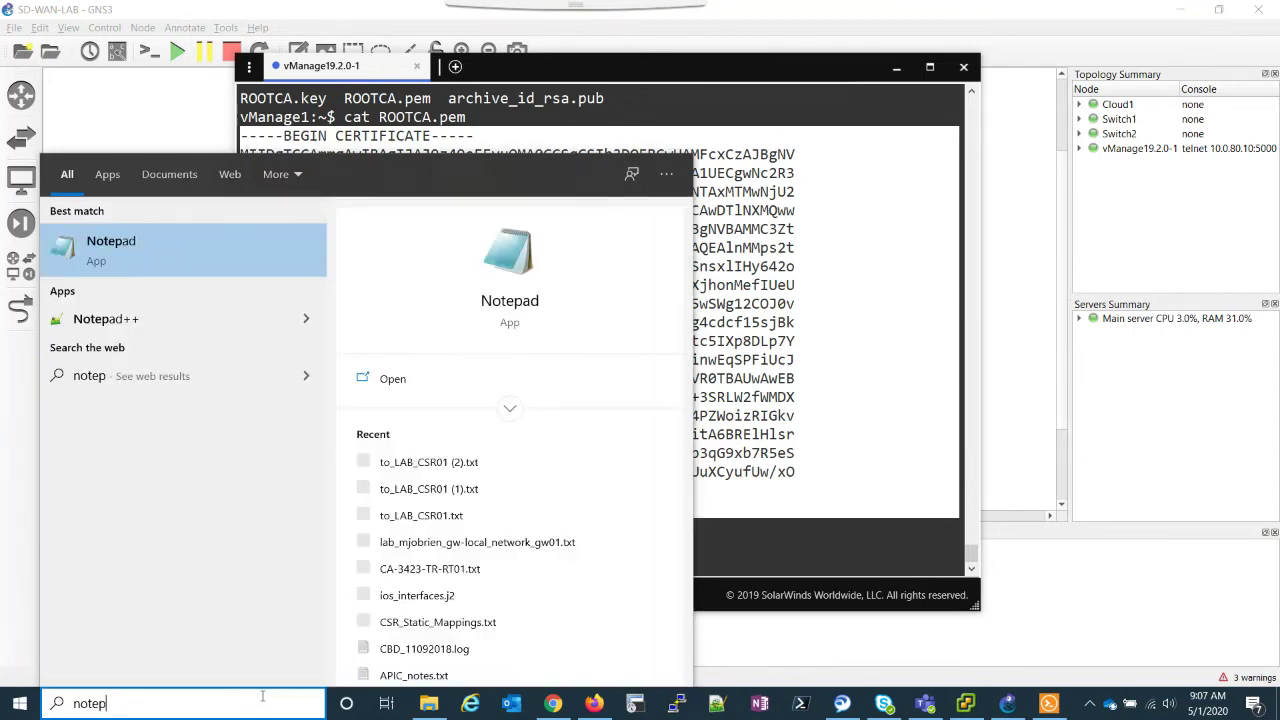
key(Return)
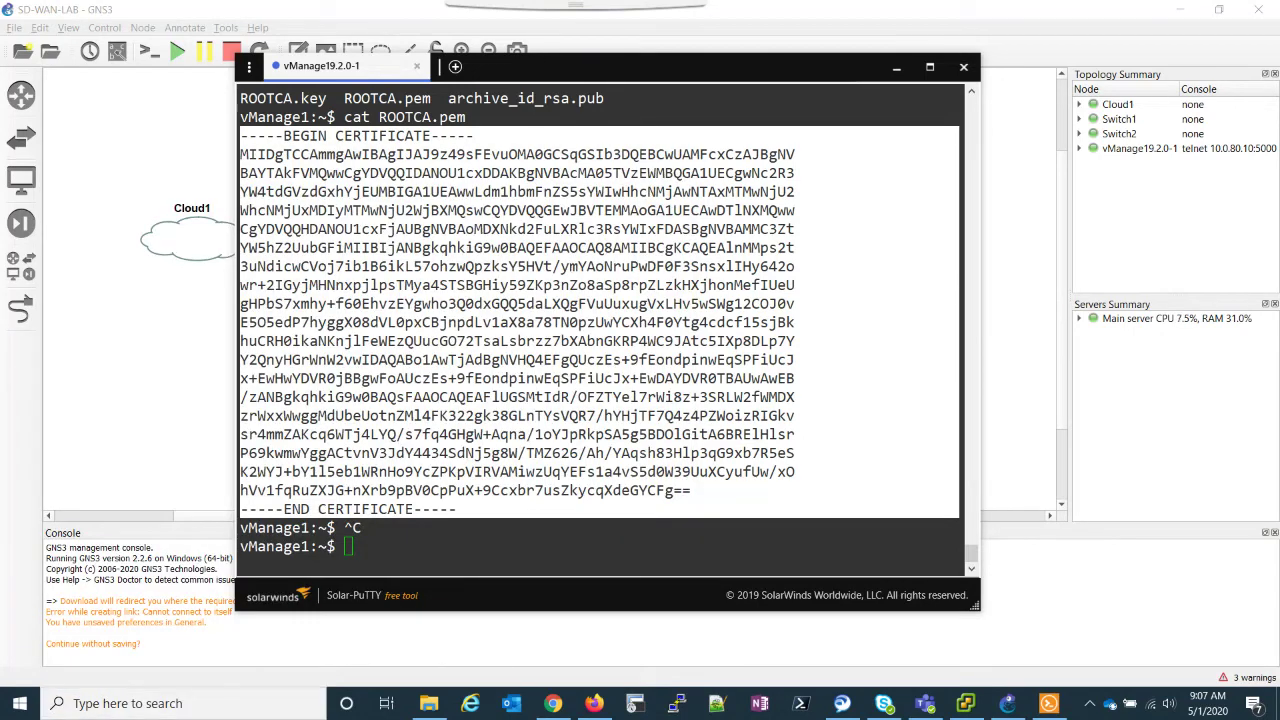
key(ctrl+v)
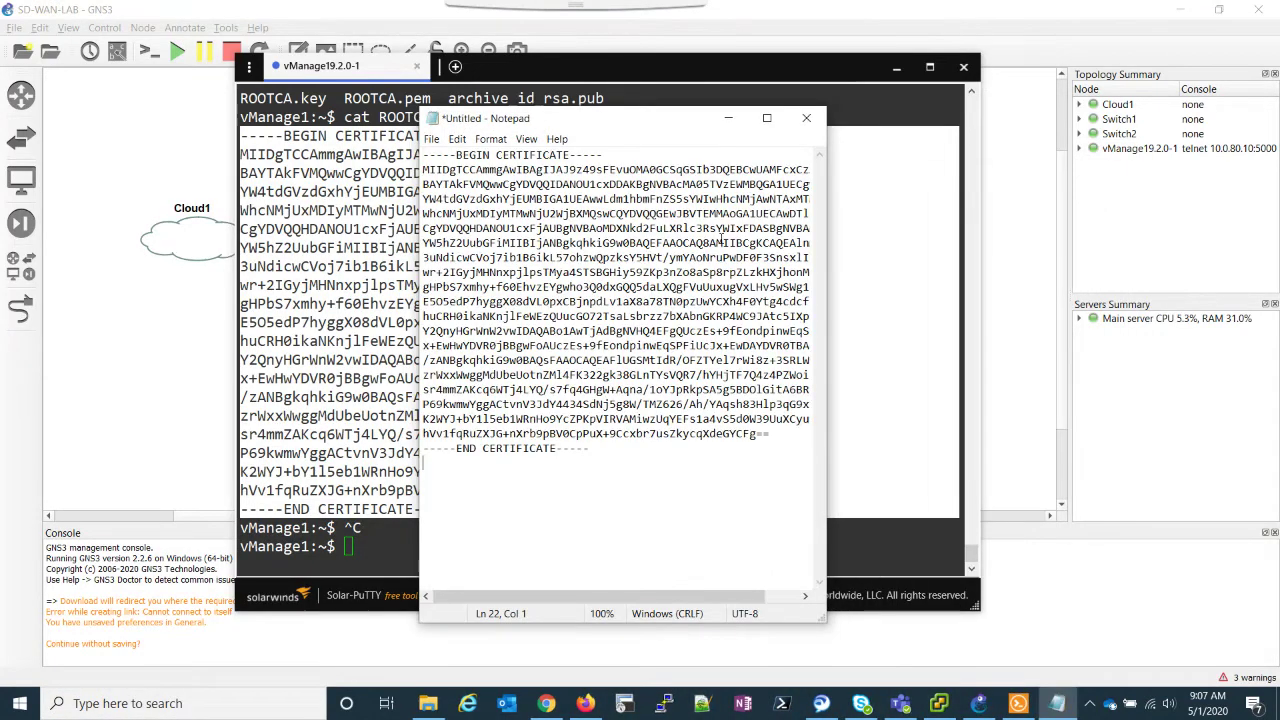
drag(826, 238, 969, 240)
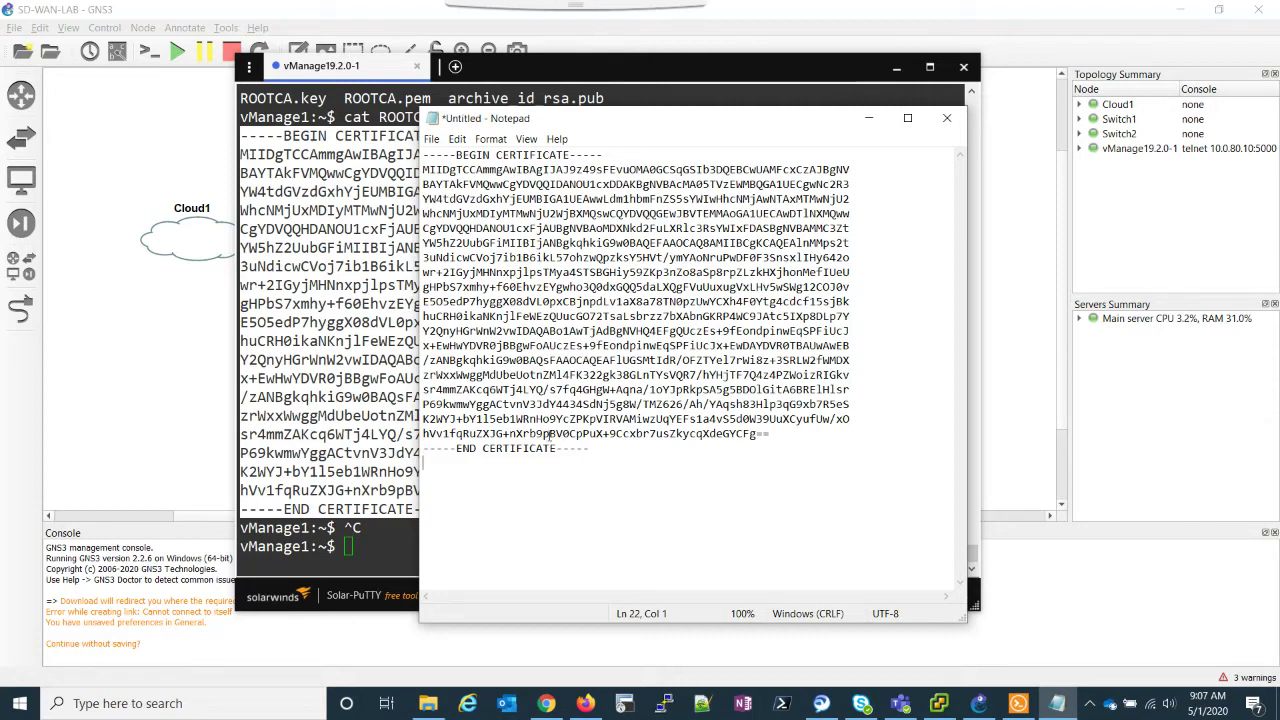
Step: Load the vManage address 10.0.80.11 in a new Chrome tab
click(546, 703)
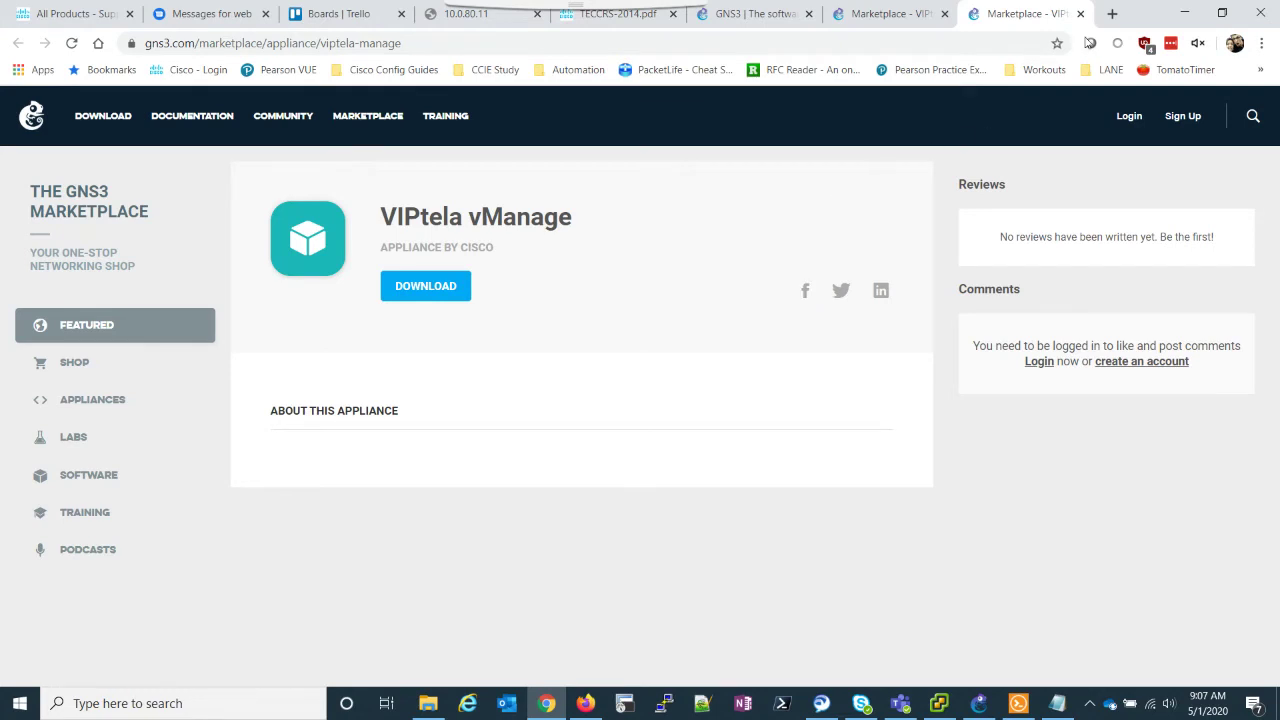
click(1112, 13)
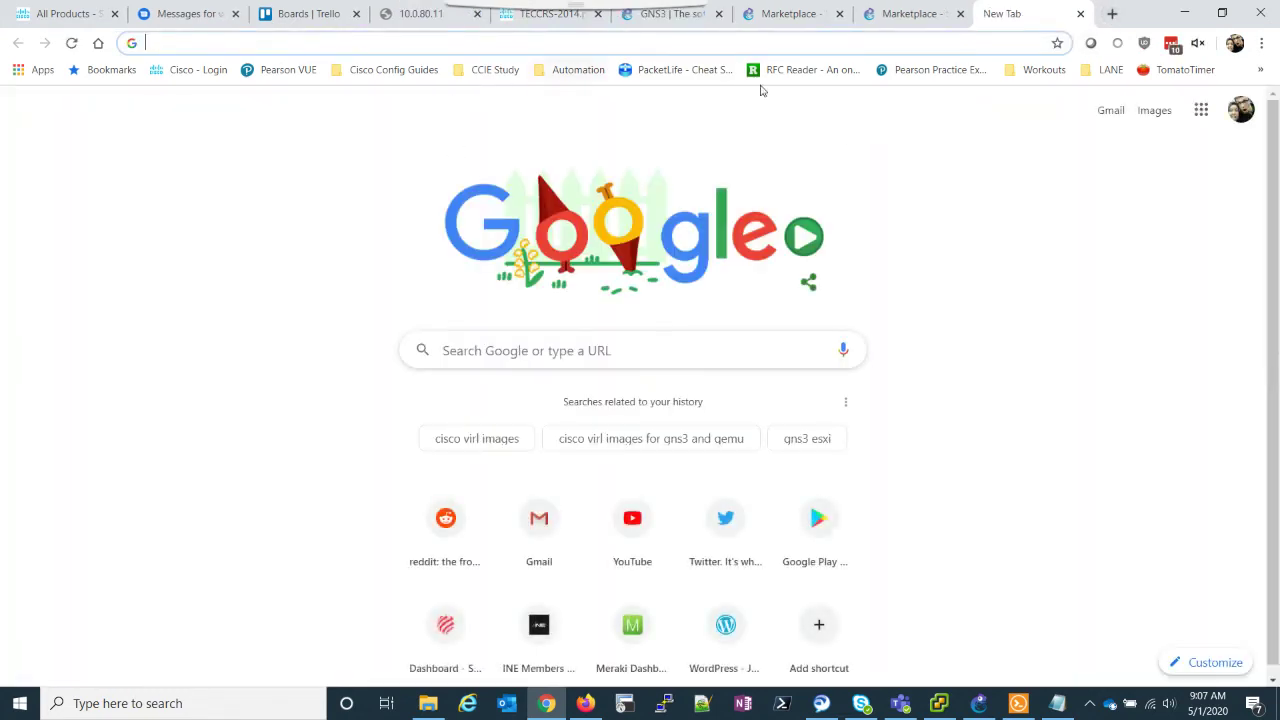
text(10.0.)
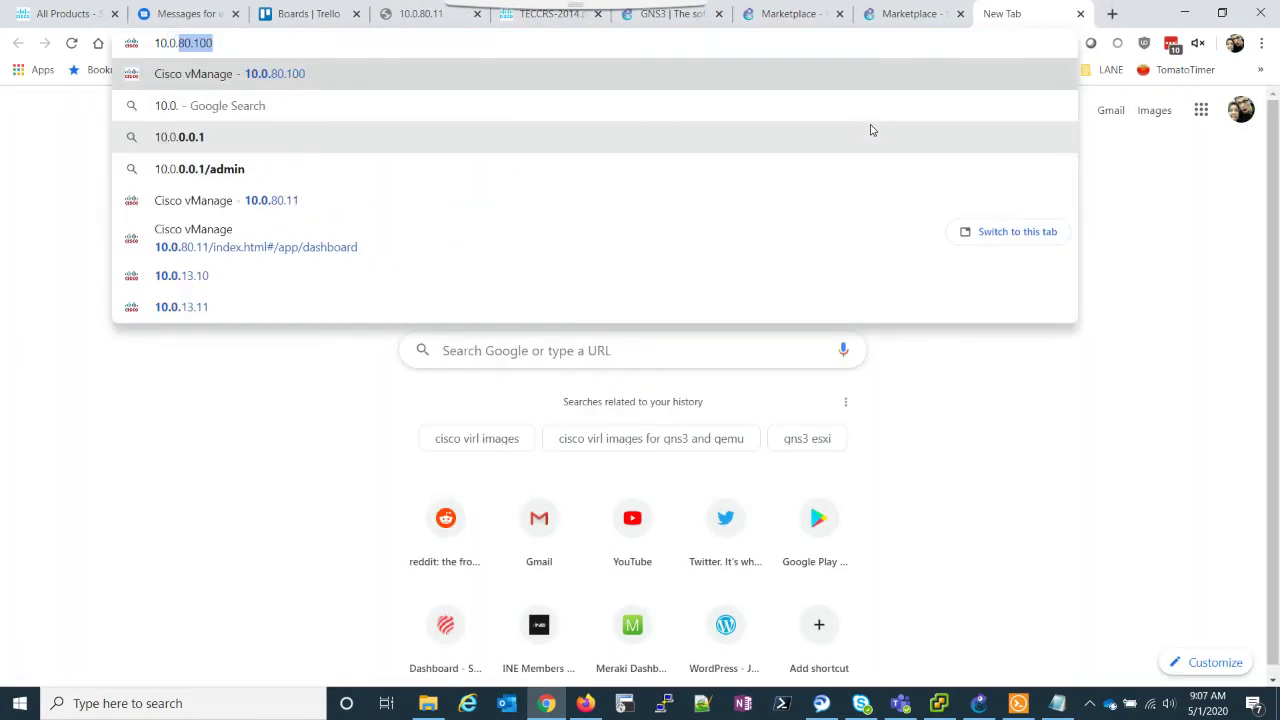
text(80.11)
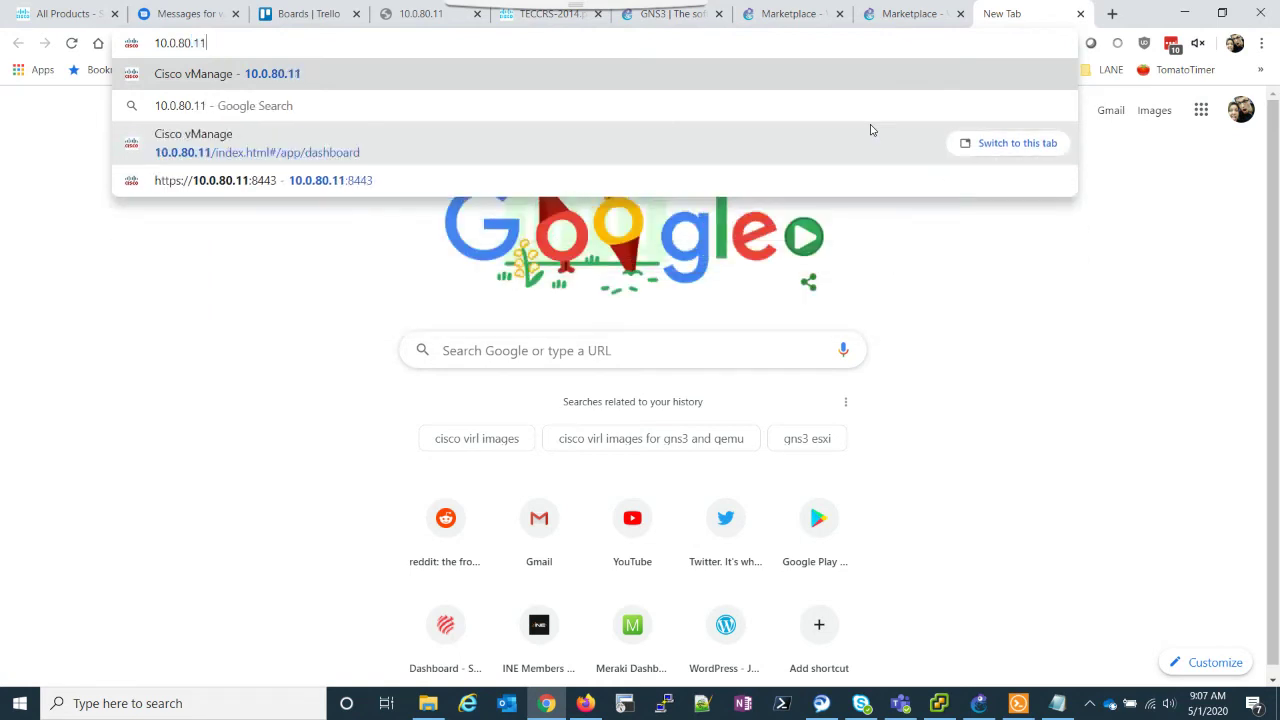
key(Return)
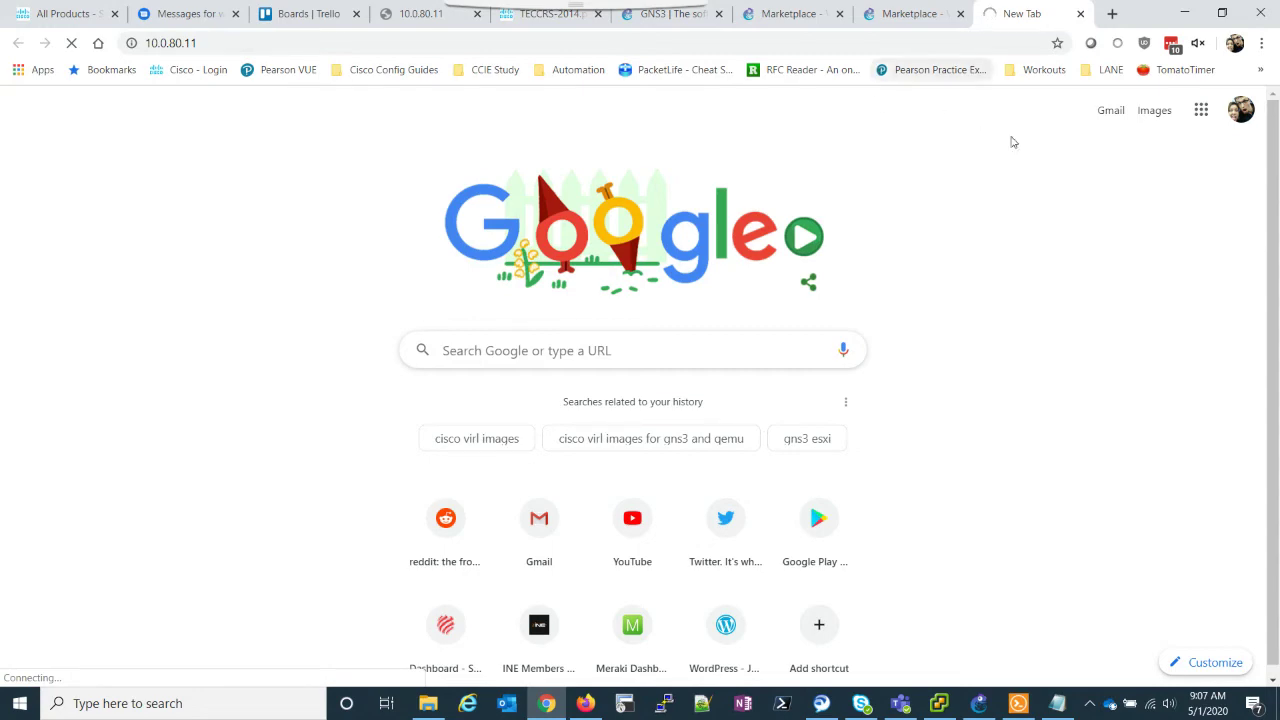
Step: Leave vshell and page through the vManage interface table with 'show int | tab'
click(1017, 703)
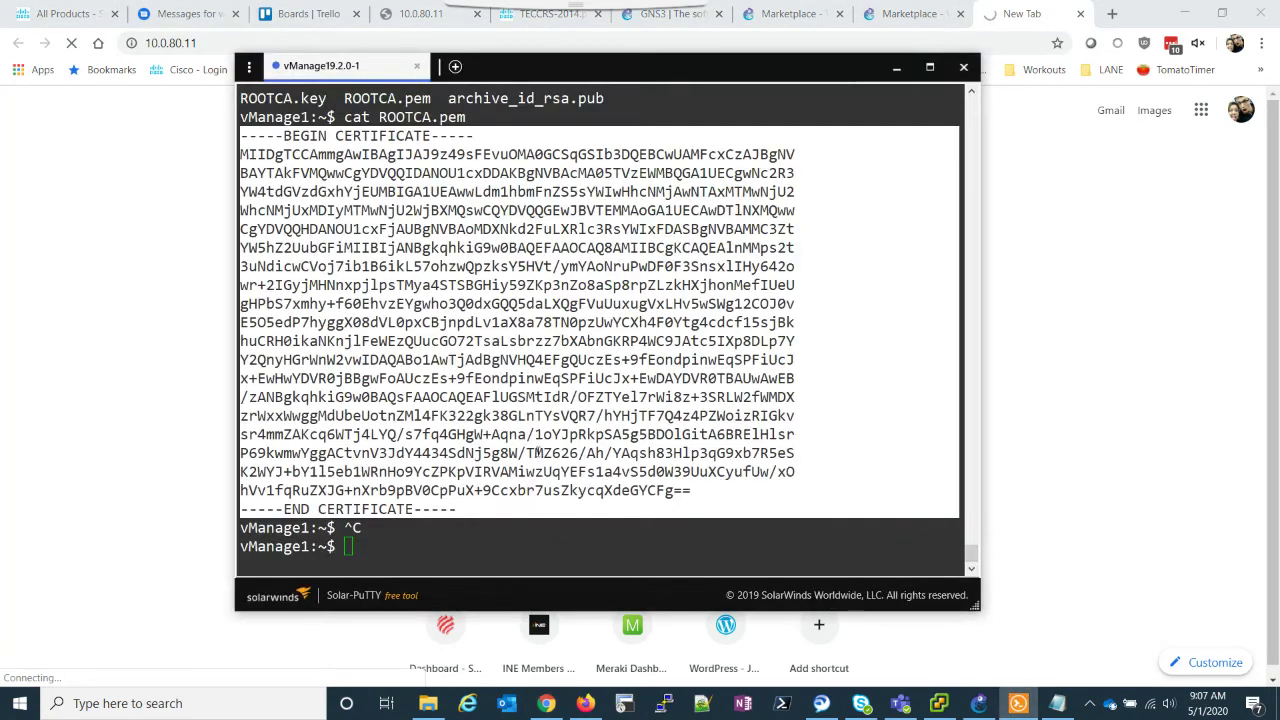
text(exit)
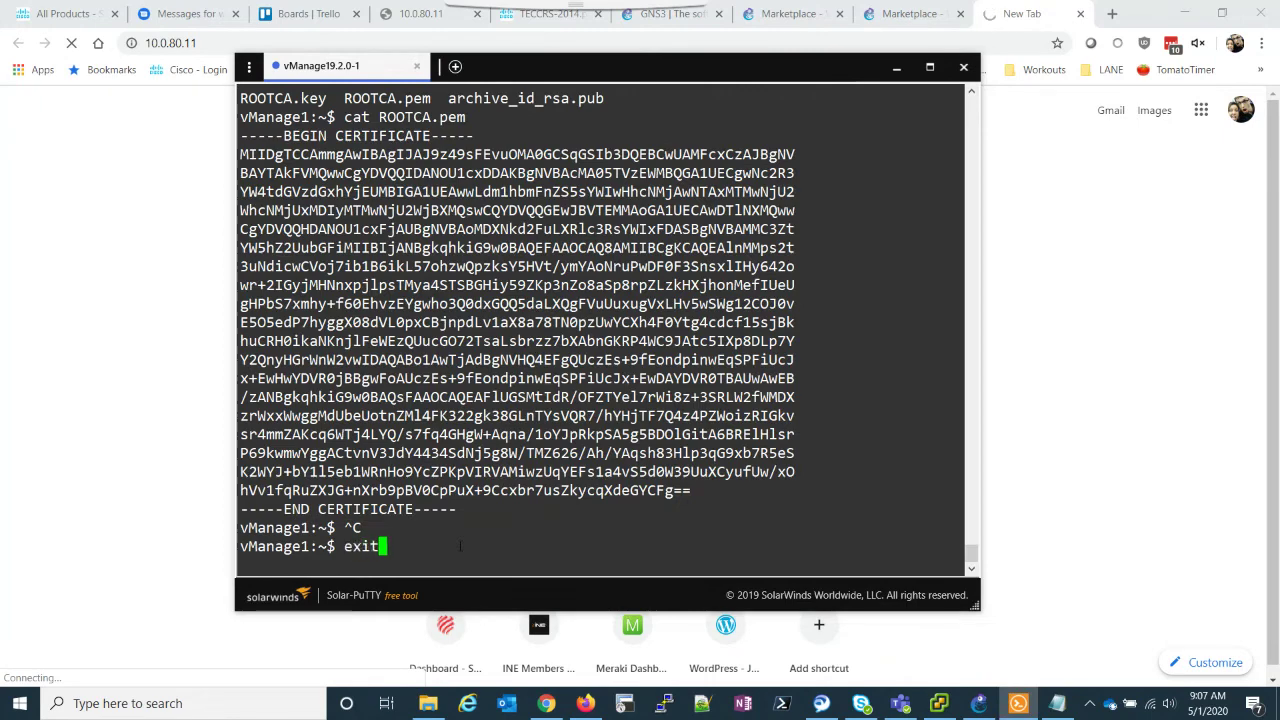
key(Return)
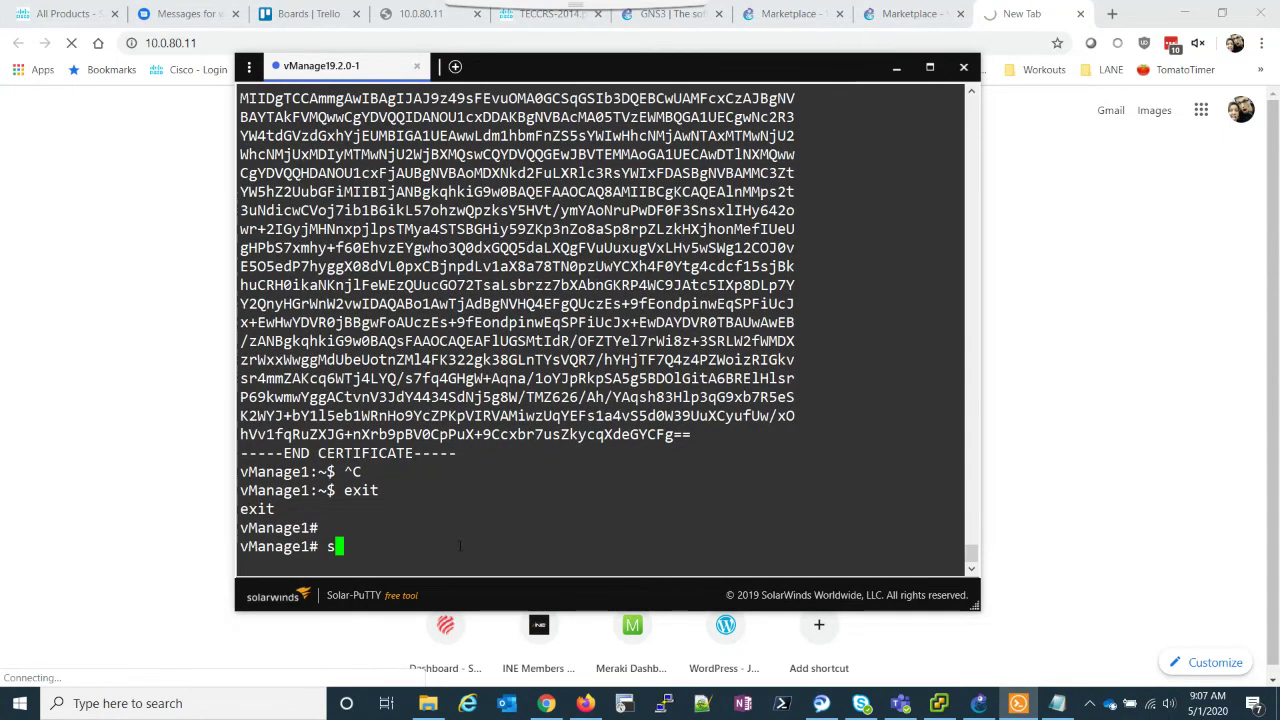
text(show int | tab)
key(Return)
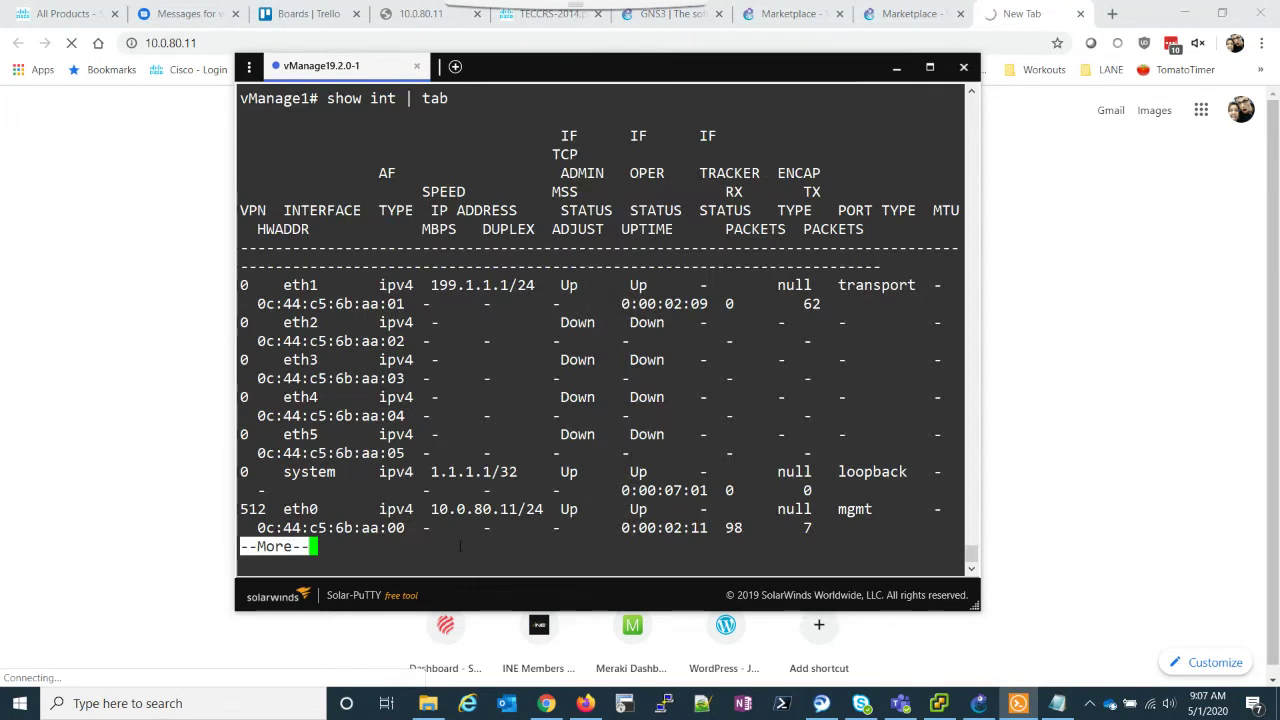
key(space)
key(q)
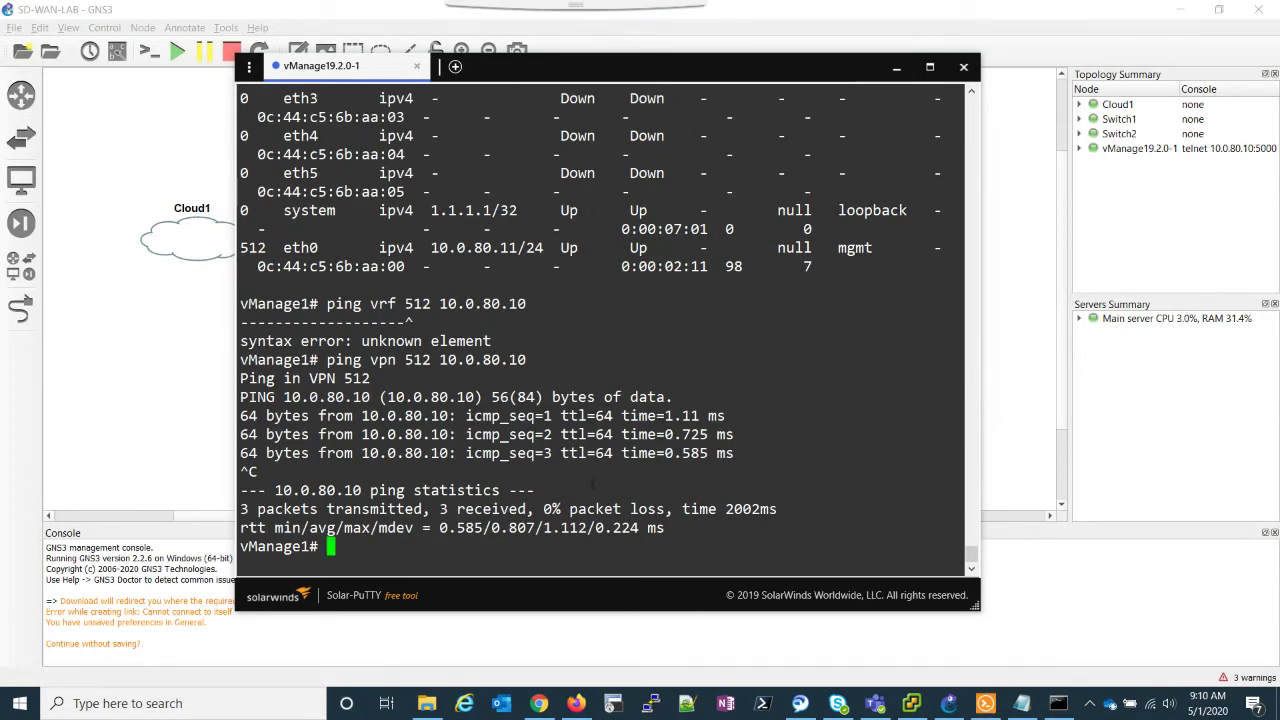
Step: Add and commit a VPN 512 default route 0.0.0.0/0 via 10.0.80.1 on vManage
key(Return)
key(Return)
key(Return)
key(Return)
text(conf)
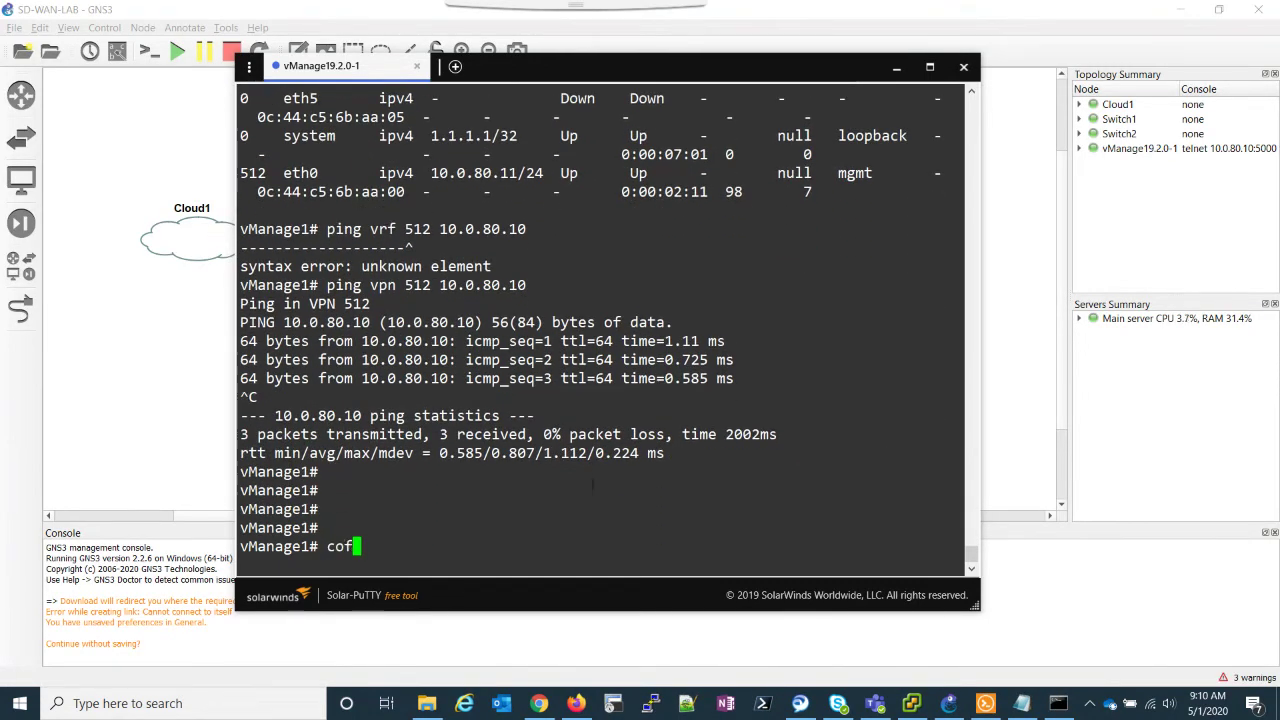
text(ig)
key(Return)
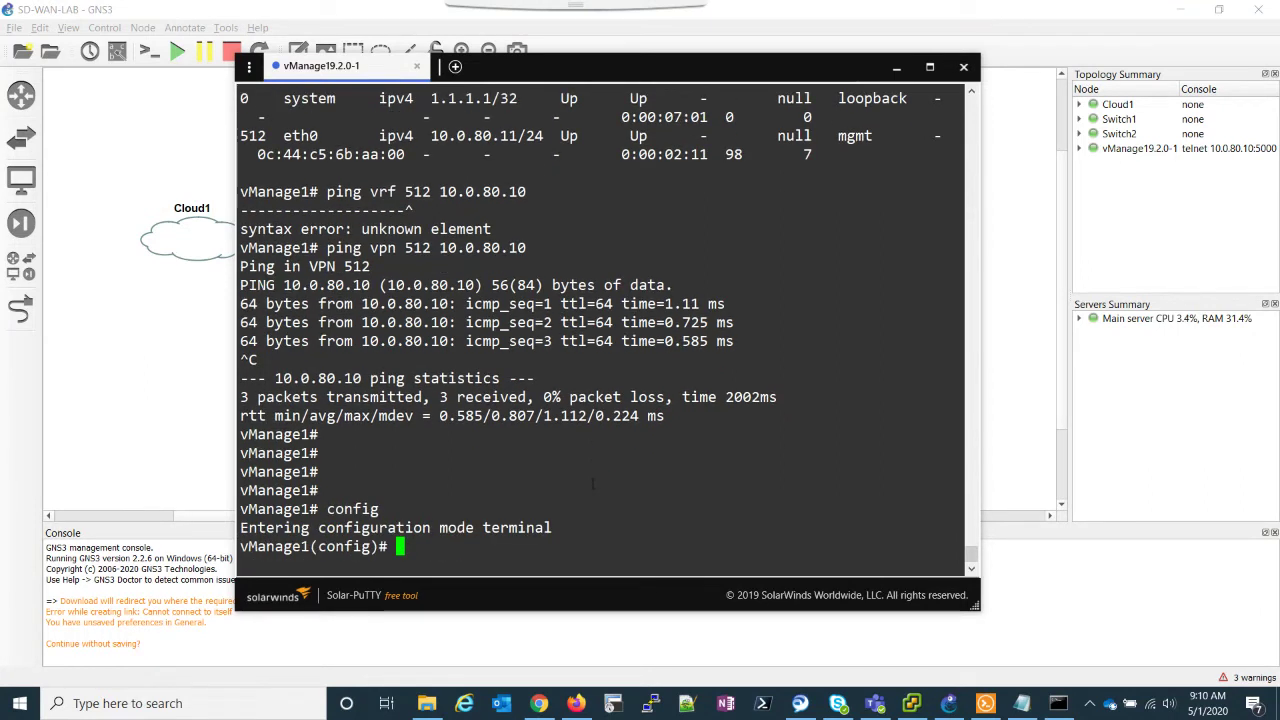
text(vpn)
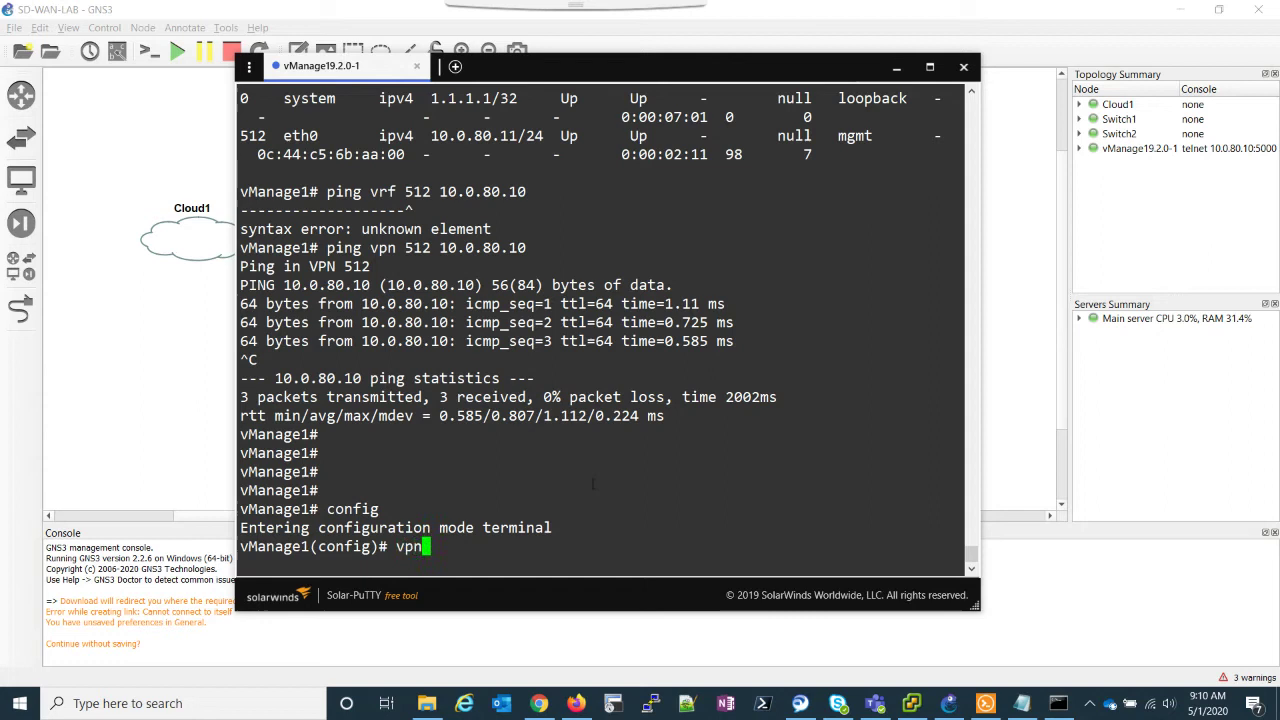
text( 512)
key(Return)
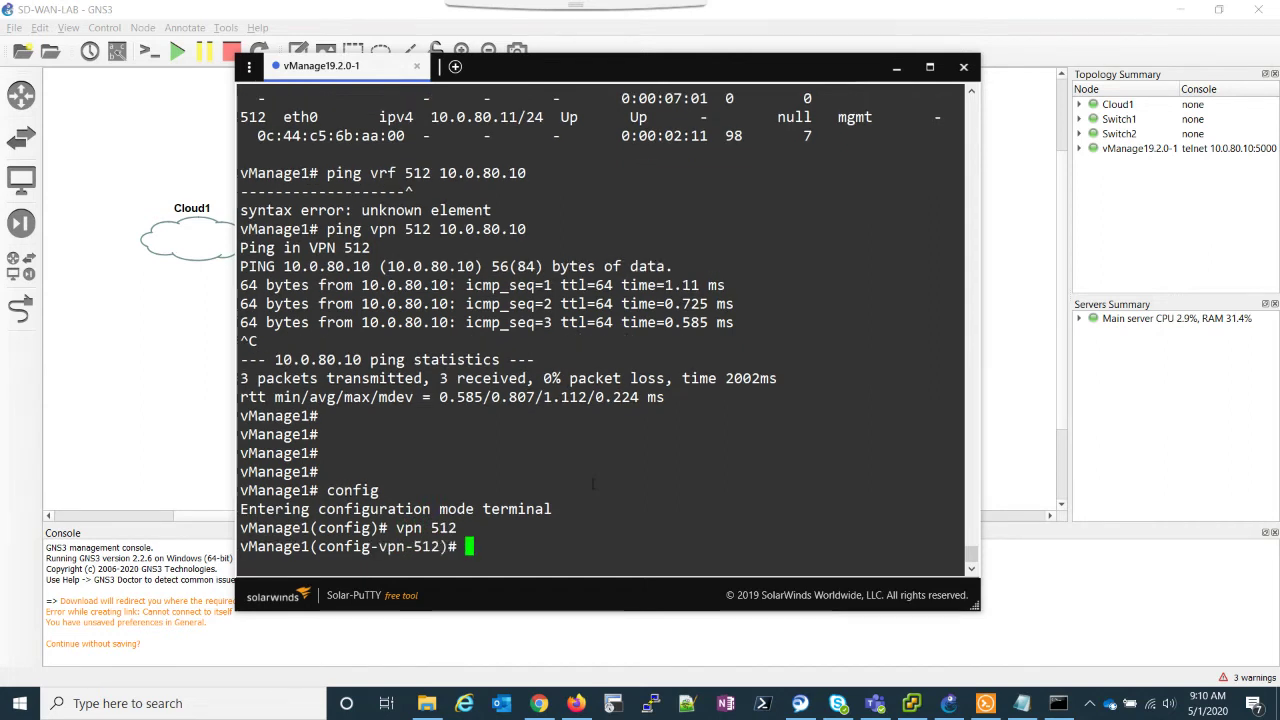
text(ip route 0.0.0.0/0)
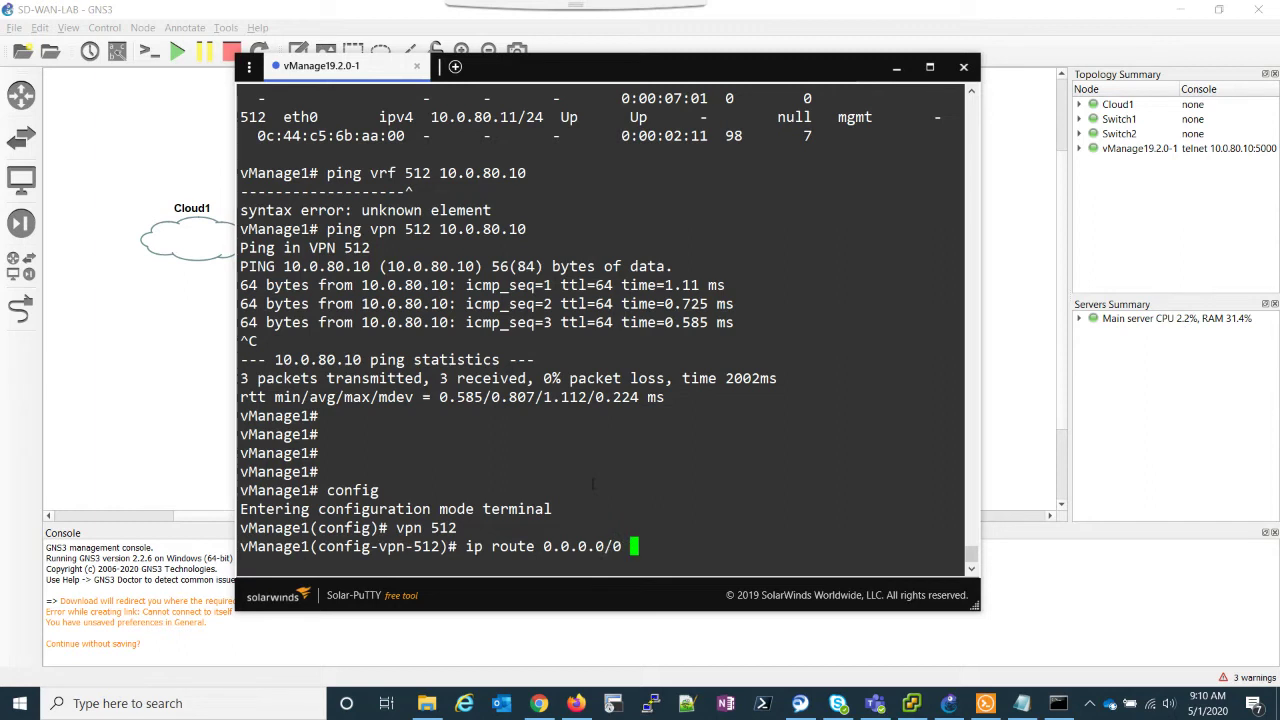
text( 10.0.)
text(80.1)
key(Return)
text(commit and-quit)
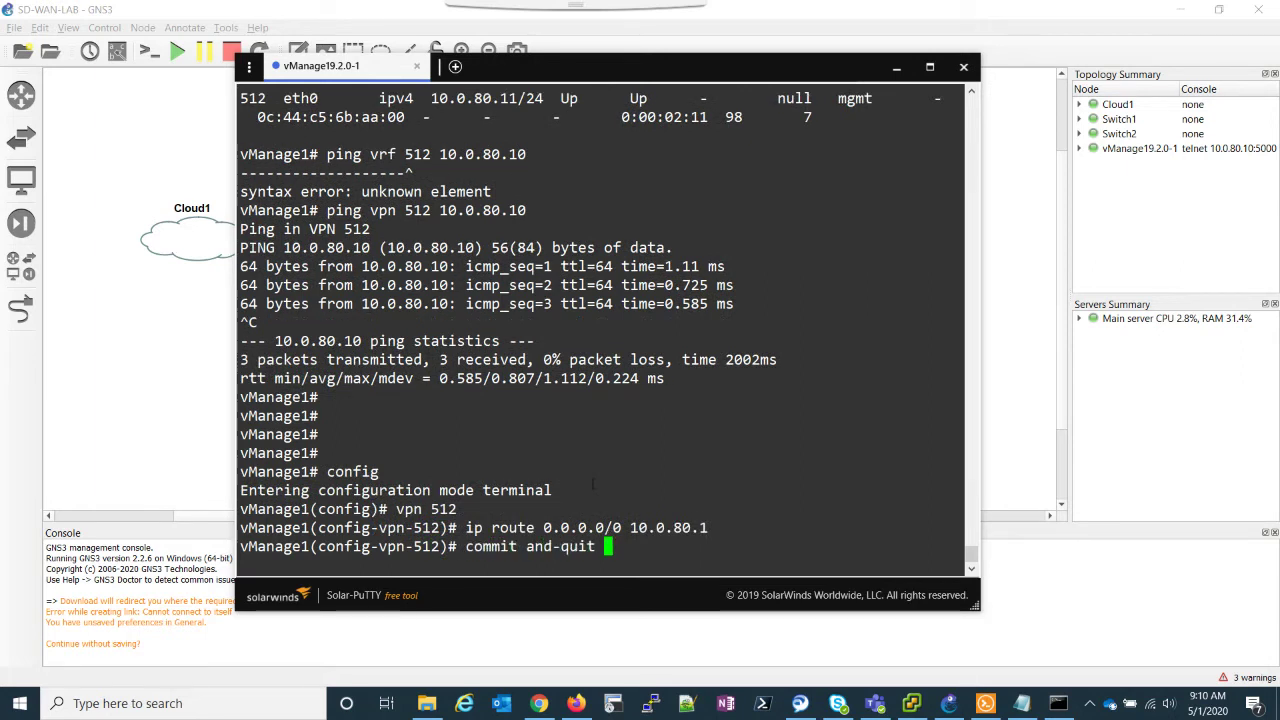
key(Return)
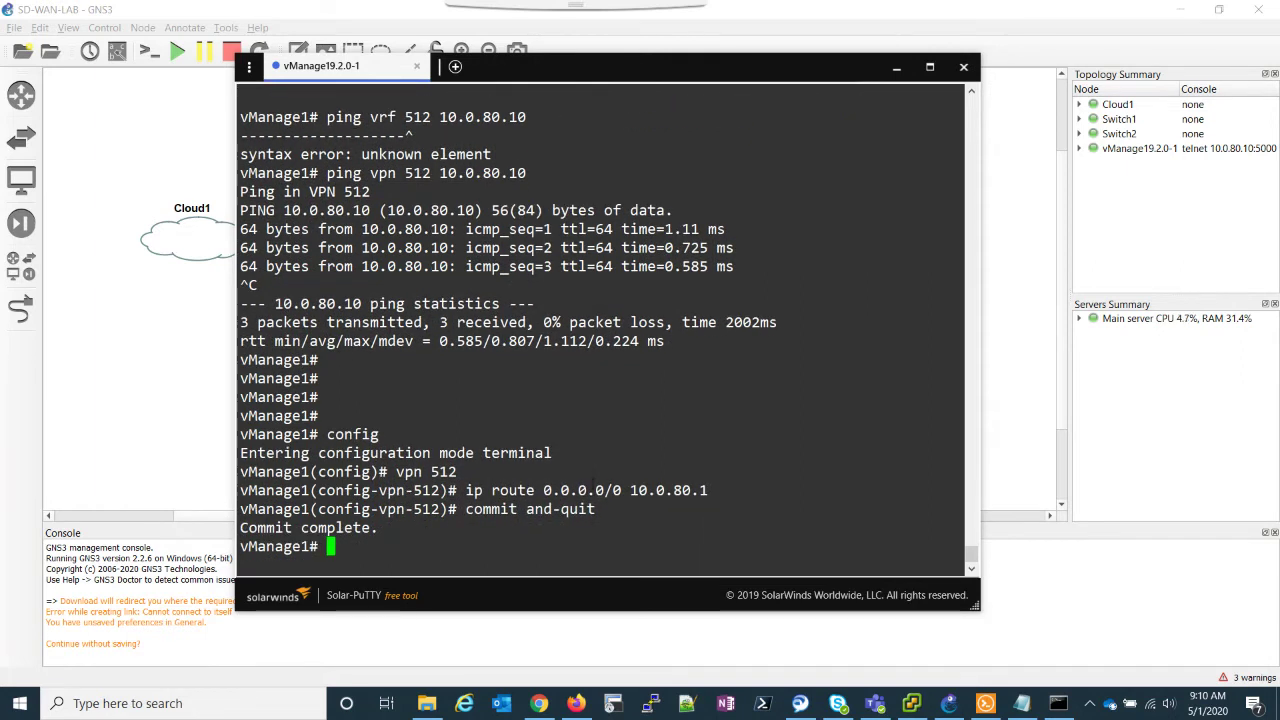
key(Return)
key(Return)
key(Return)
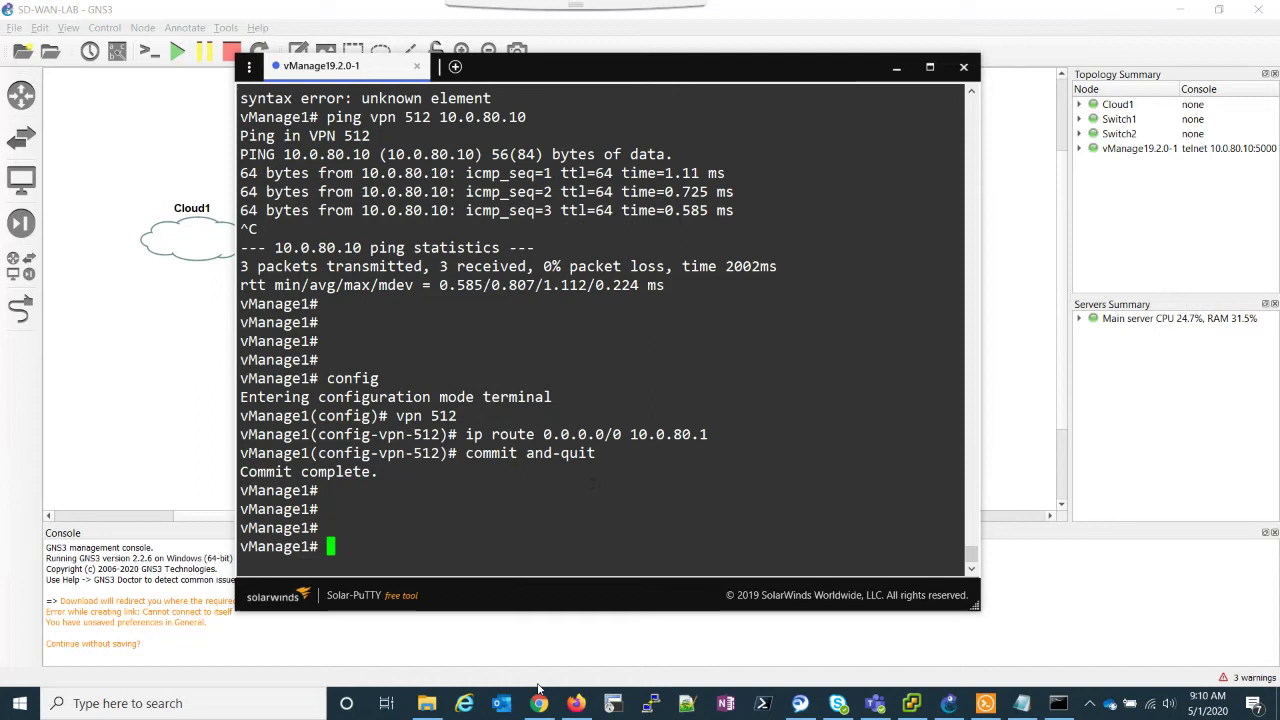
key(alt+Tab)
Step: Reload 10.0.80.11, sign in as admin, decline saving the password, and close both Marketplace tabs
click(801, 50)
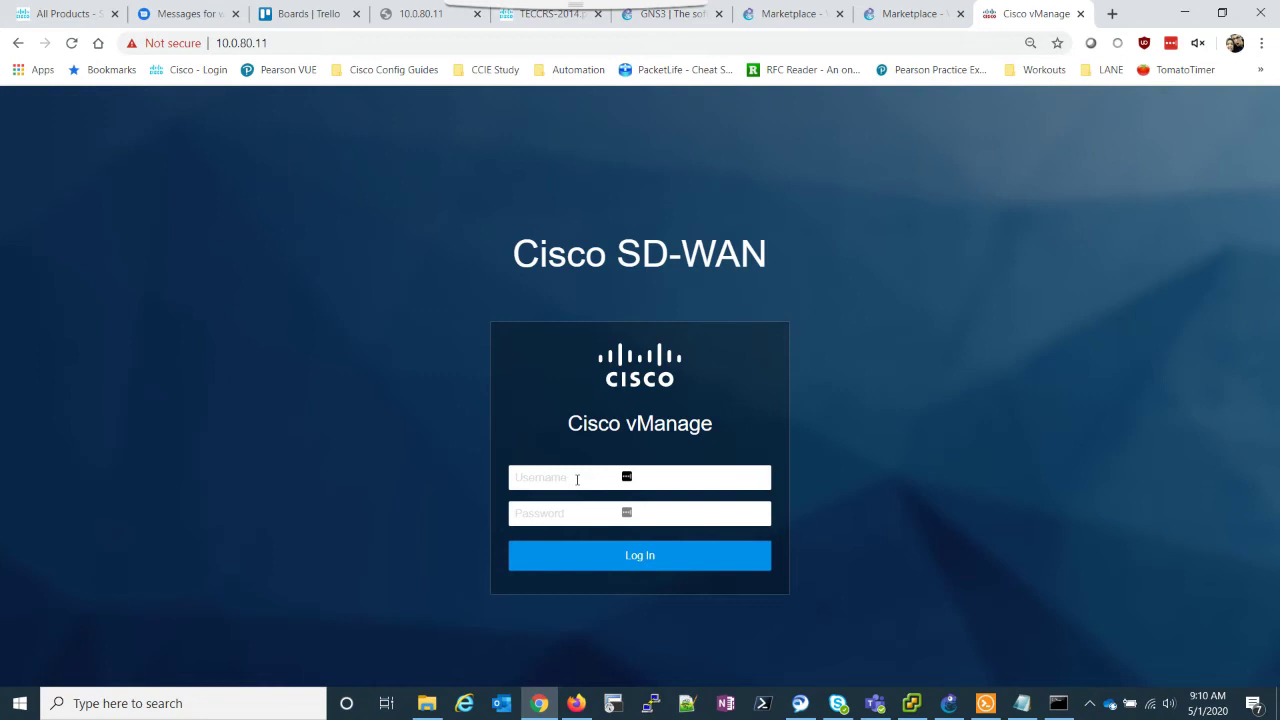
click(577, 480)
text(admin)
key(Tab)
text(admin)
key(Return)
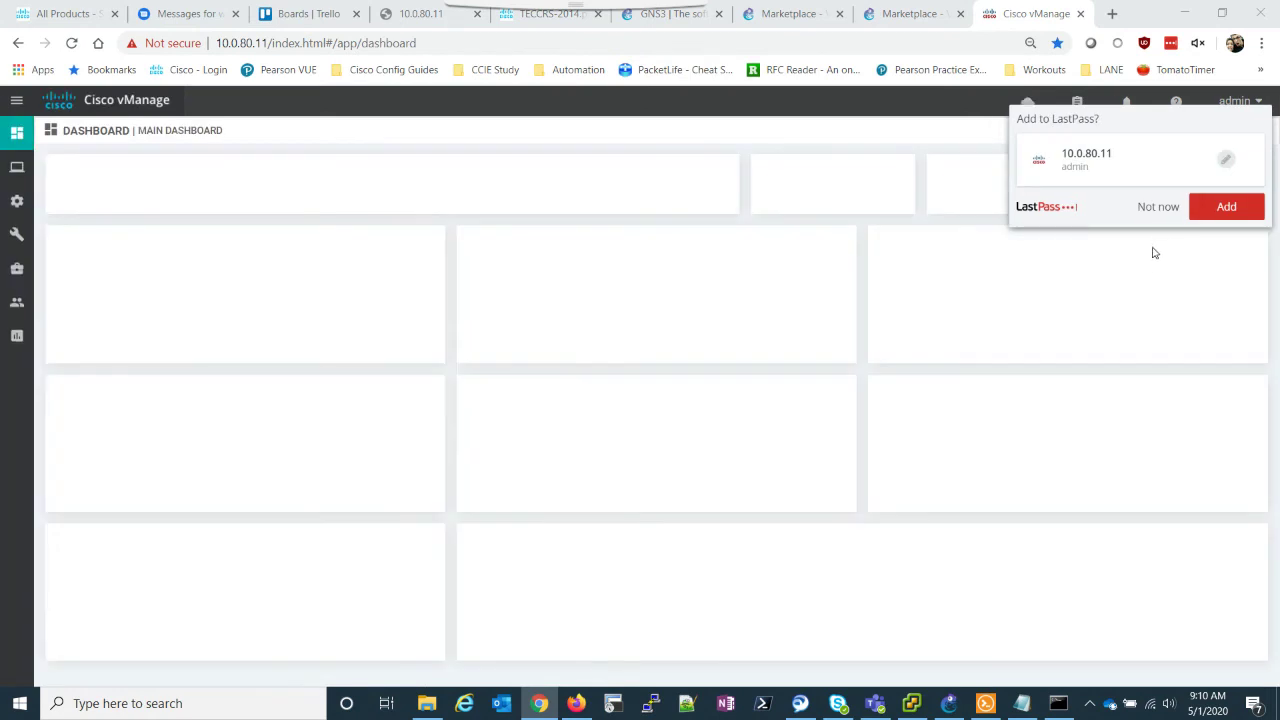
click(1157, 206)
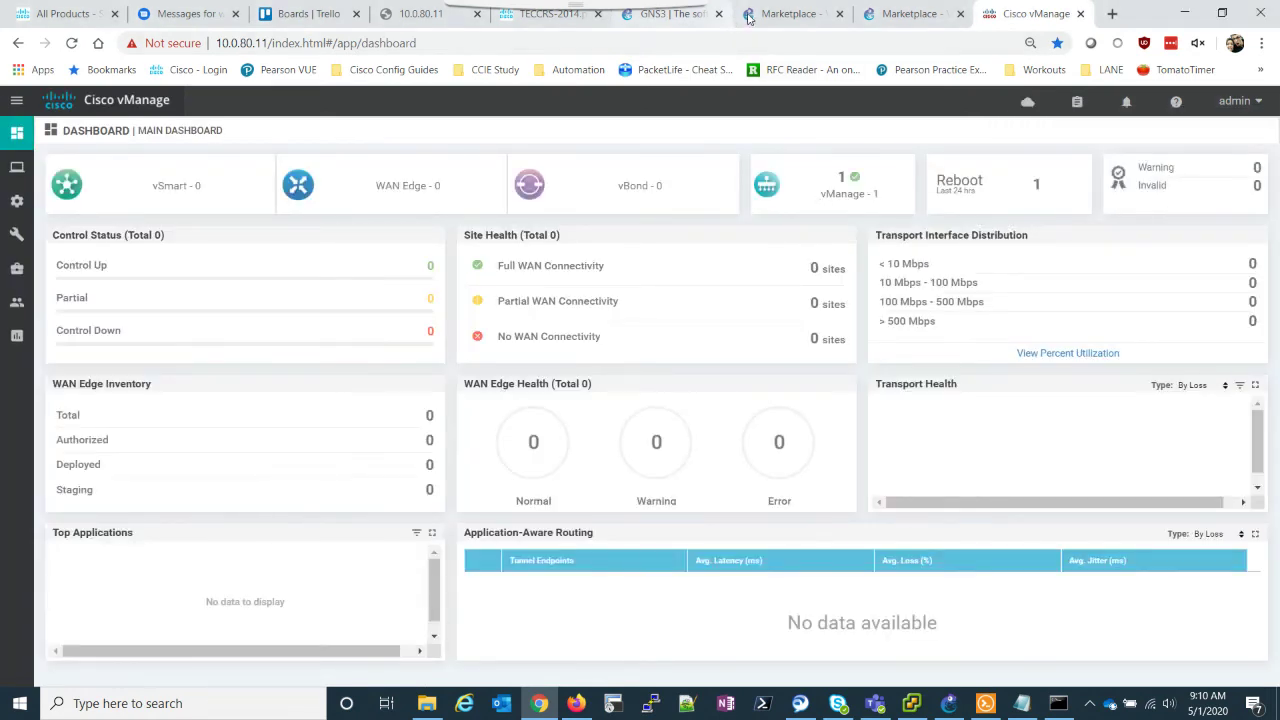
click(839, 14)
click(839, 14)
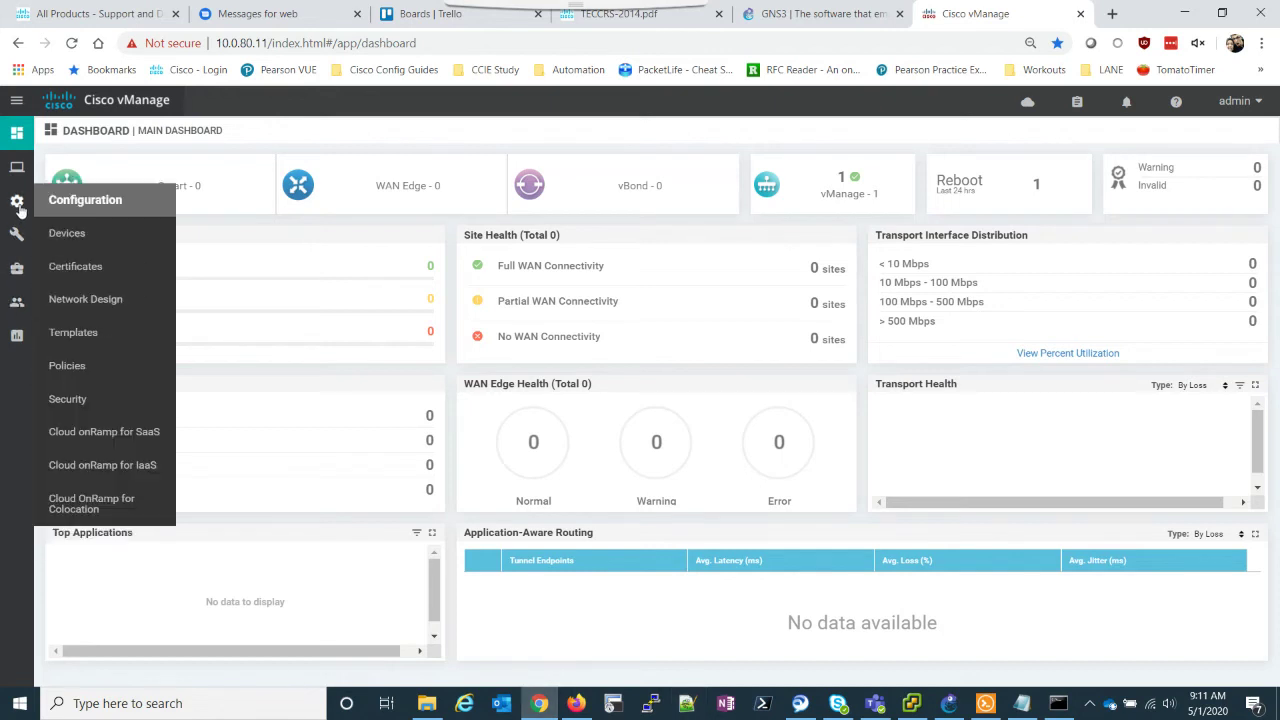
Step: In Administration Settings, enter and confirm organization name lane-sdwan-lab, then save
mouse_move(27, 233)
mouse_move(18, 200)
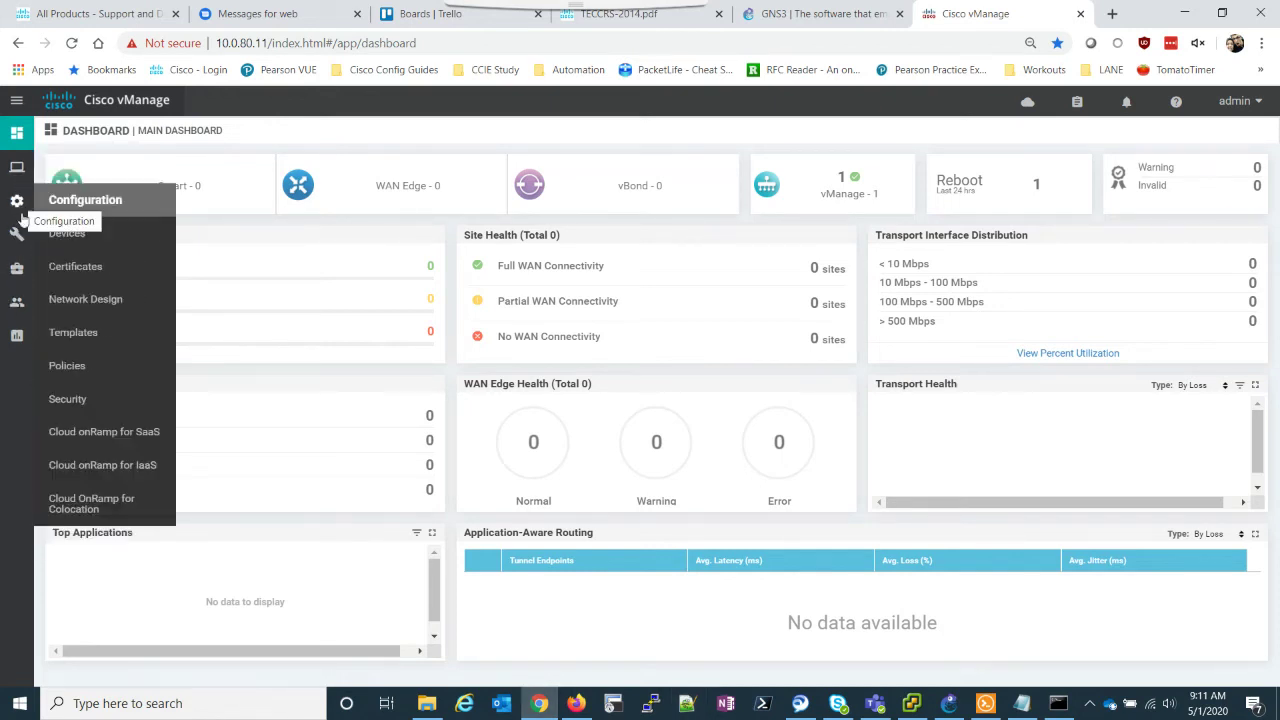
mouse_move(18, 266)
mouse_move(17, 301)
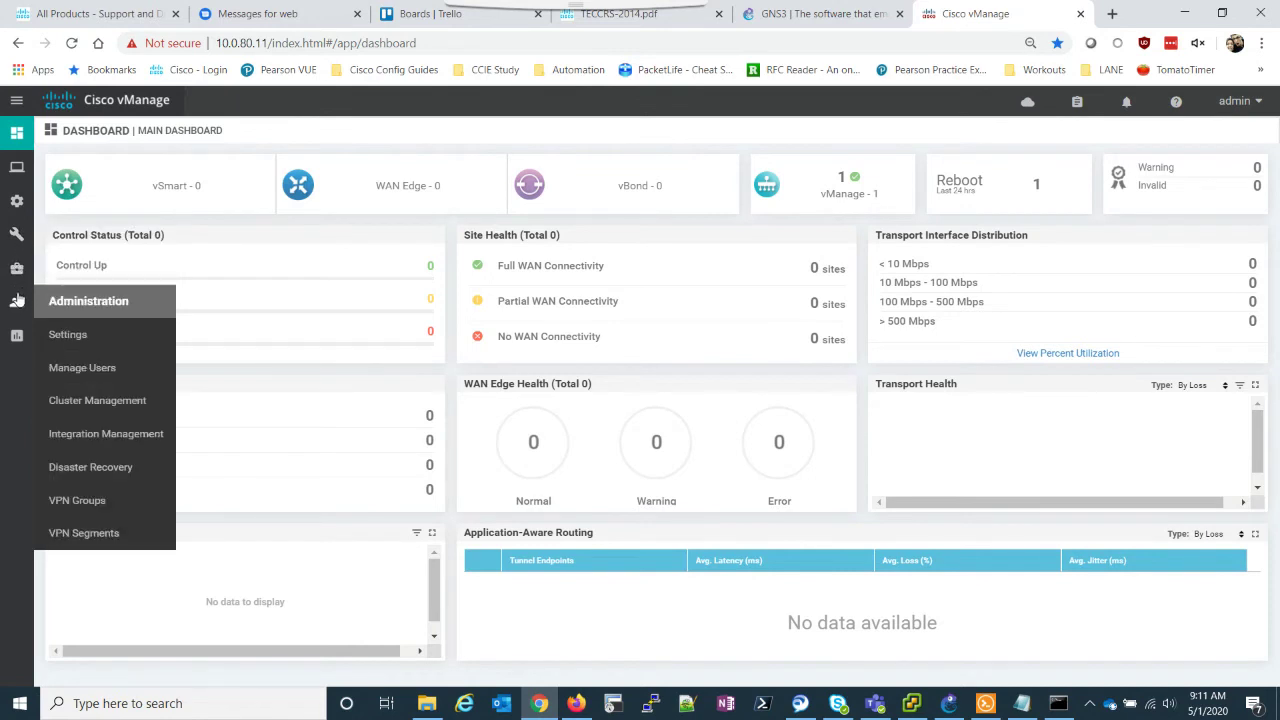
click(116, 344)
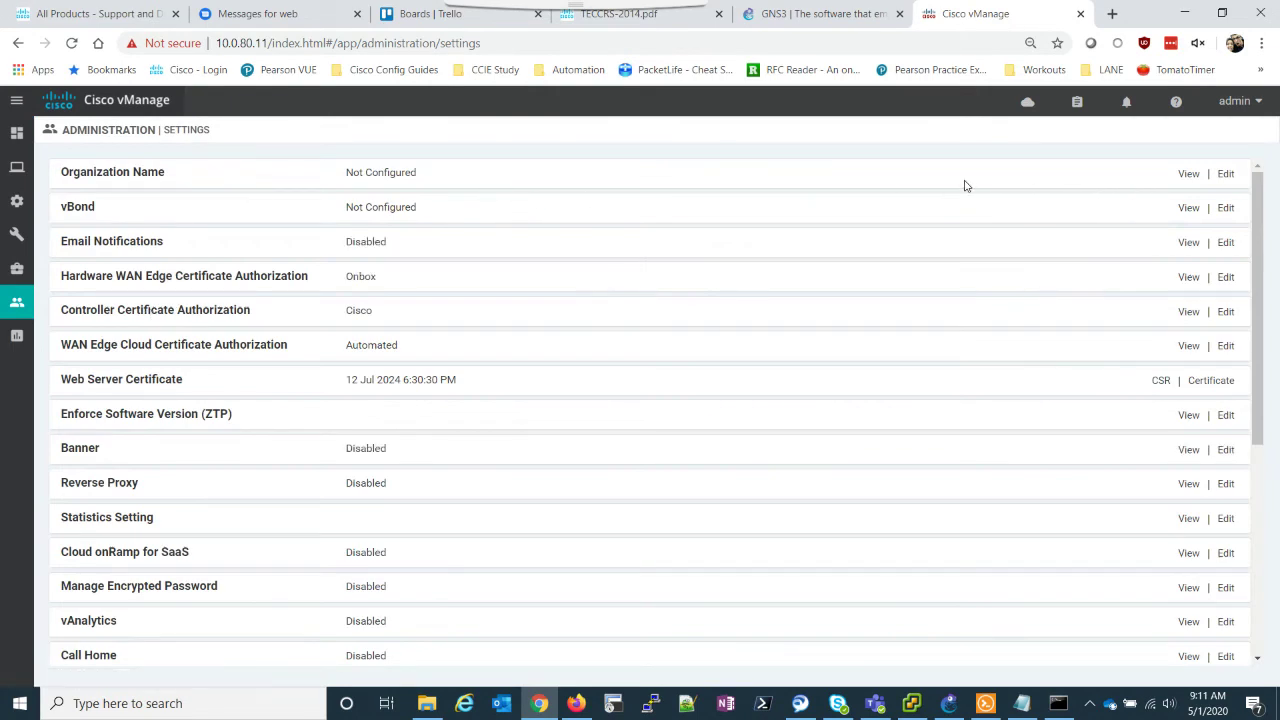
click(1224, 176)
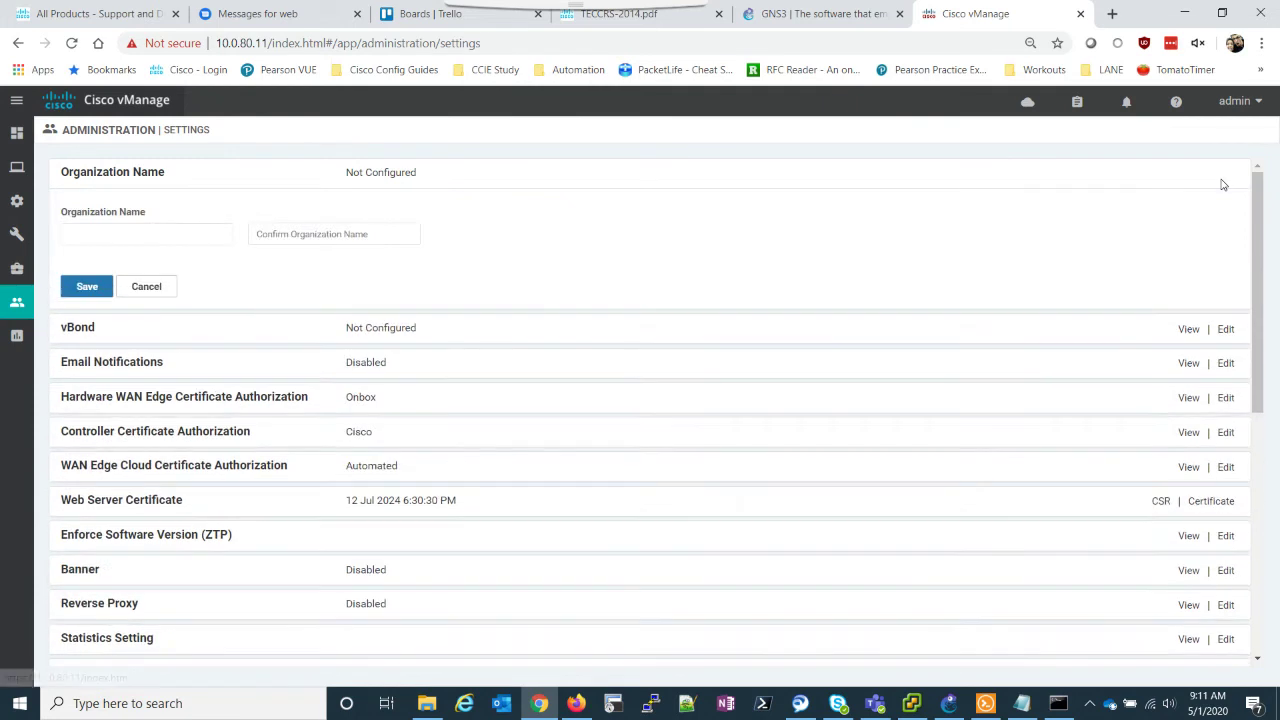
click(161, 234)
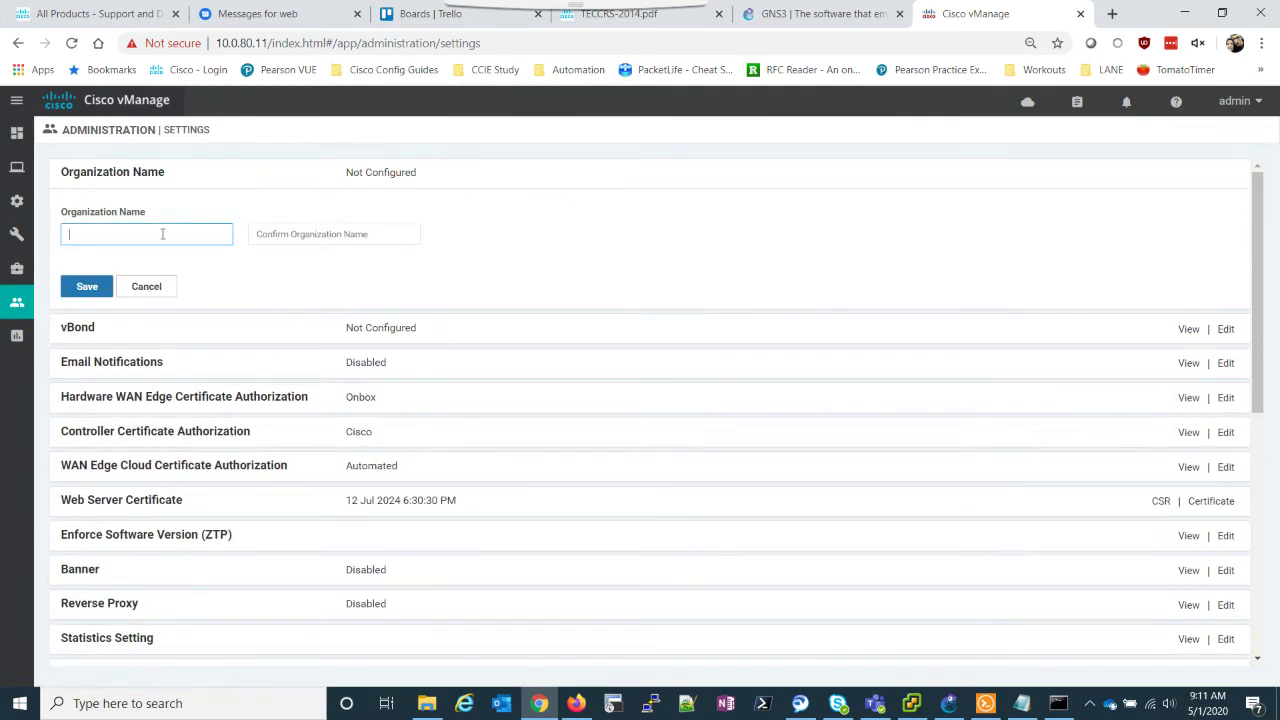
text(lane-sdwan-lab)
key(Tab)
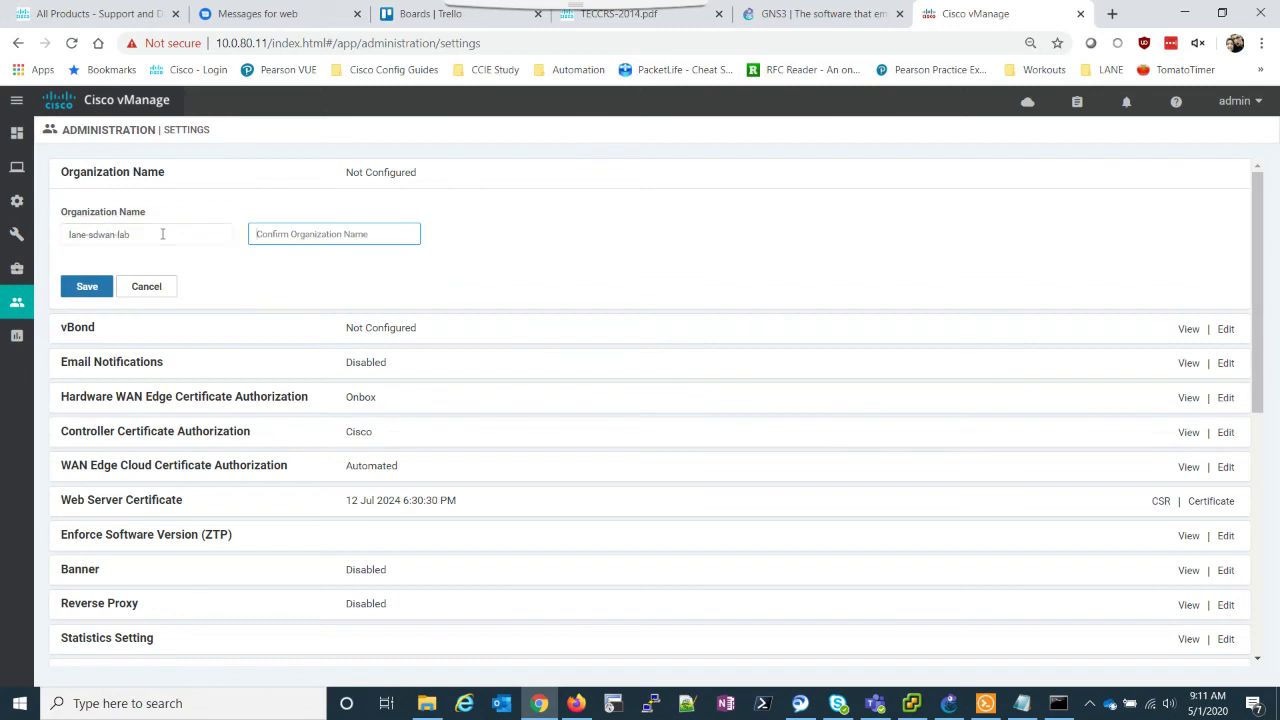
text(lane-sdwan-lab)
click(86, 289)
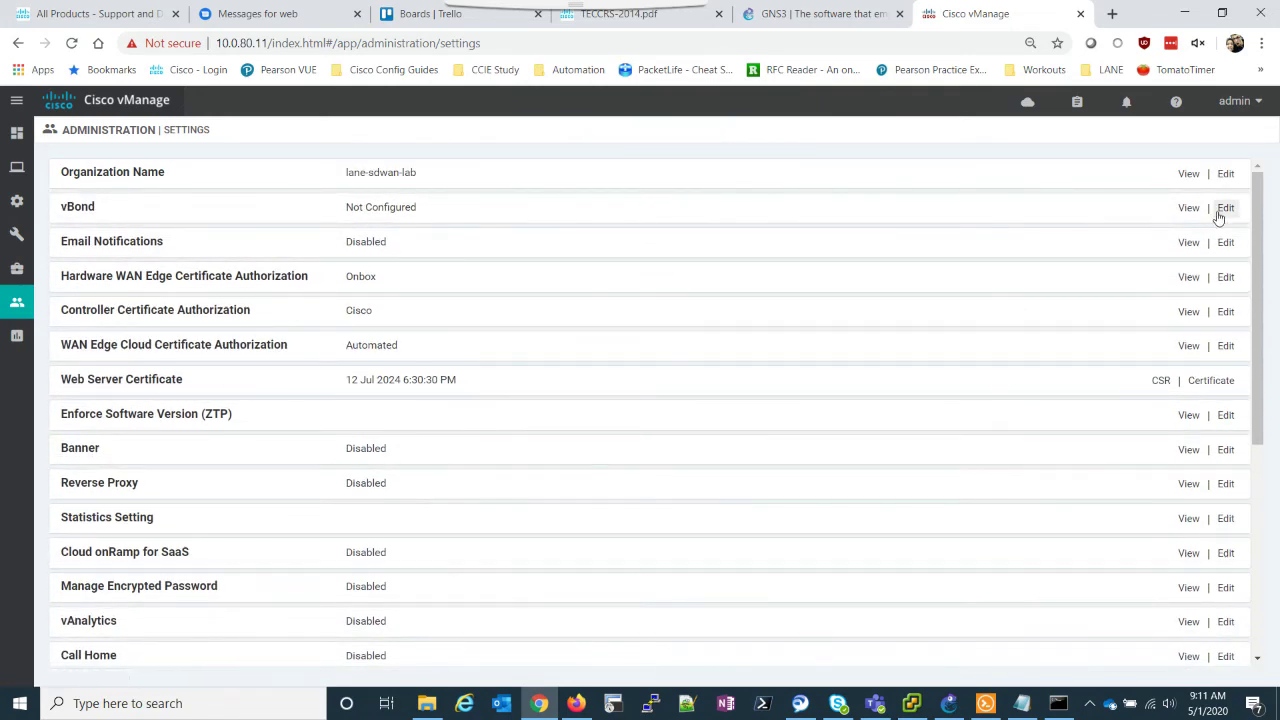
Step: Set the vBond address to 199.1.1.3 and save it
click(1225, 208)
click(172, 269)
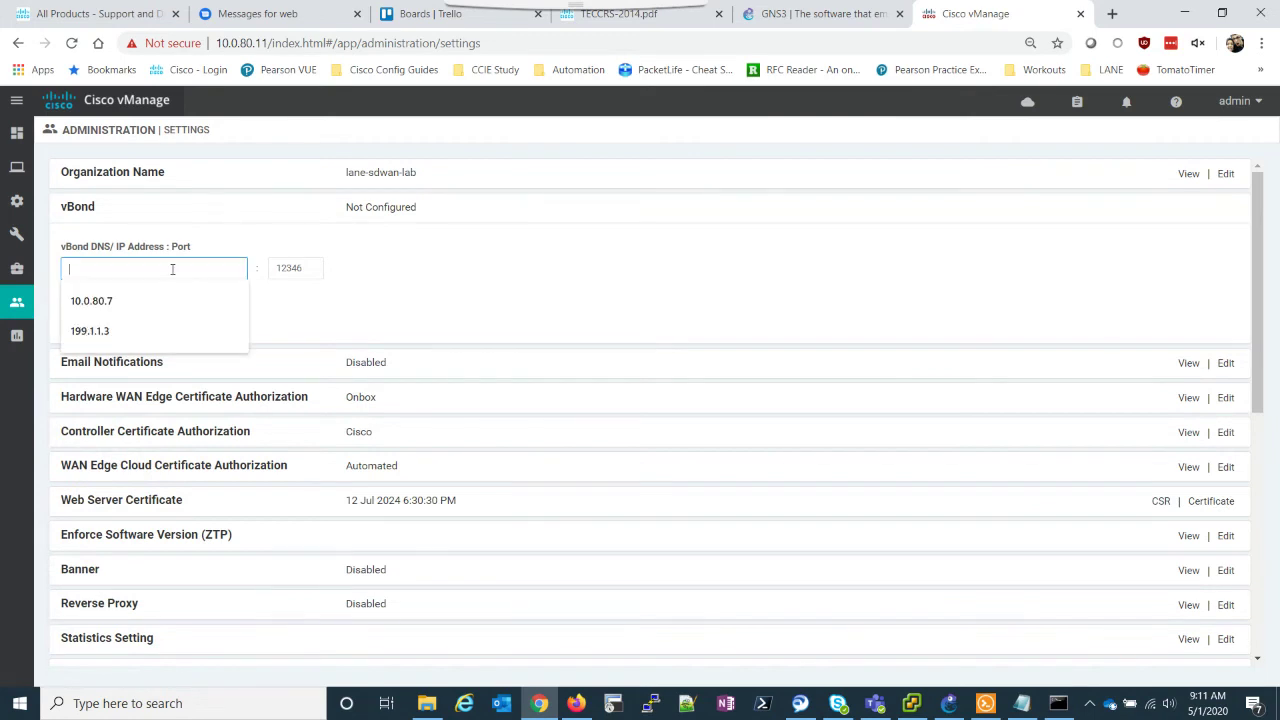
text(199.1.1)
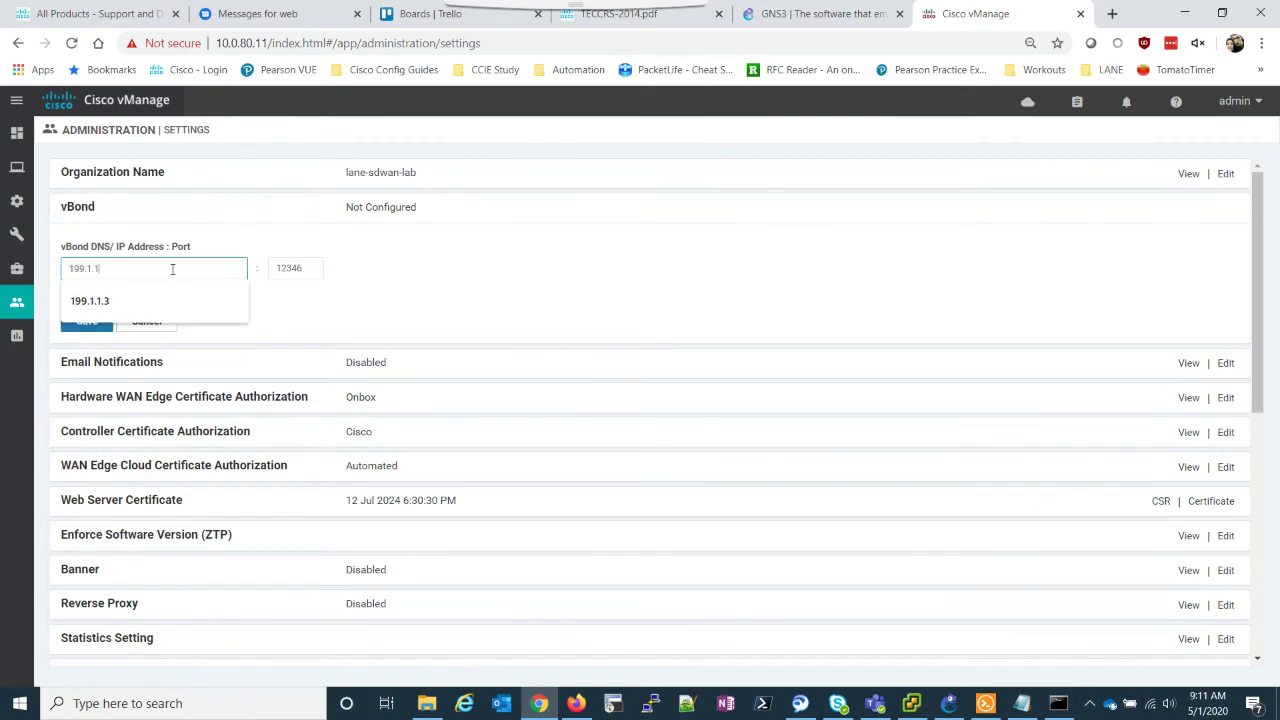
text(.3)
click(86, 321)
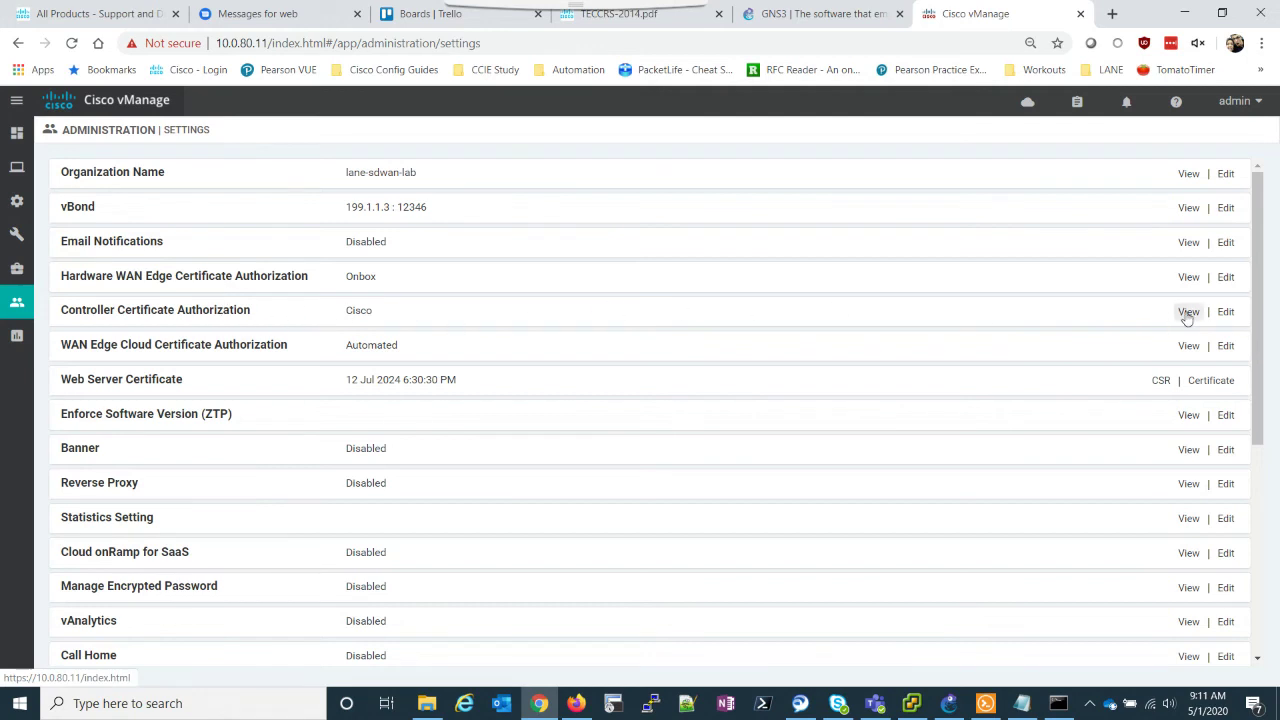
Step: Switch Controller Certificate Authorization to Enterprise Root Certificate and confirm the change
click(1226, 313)
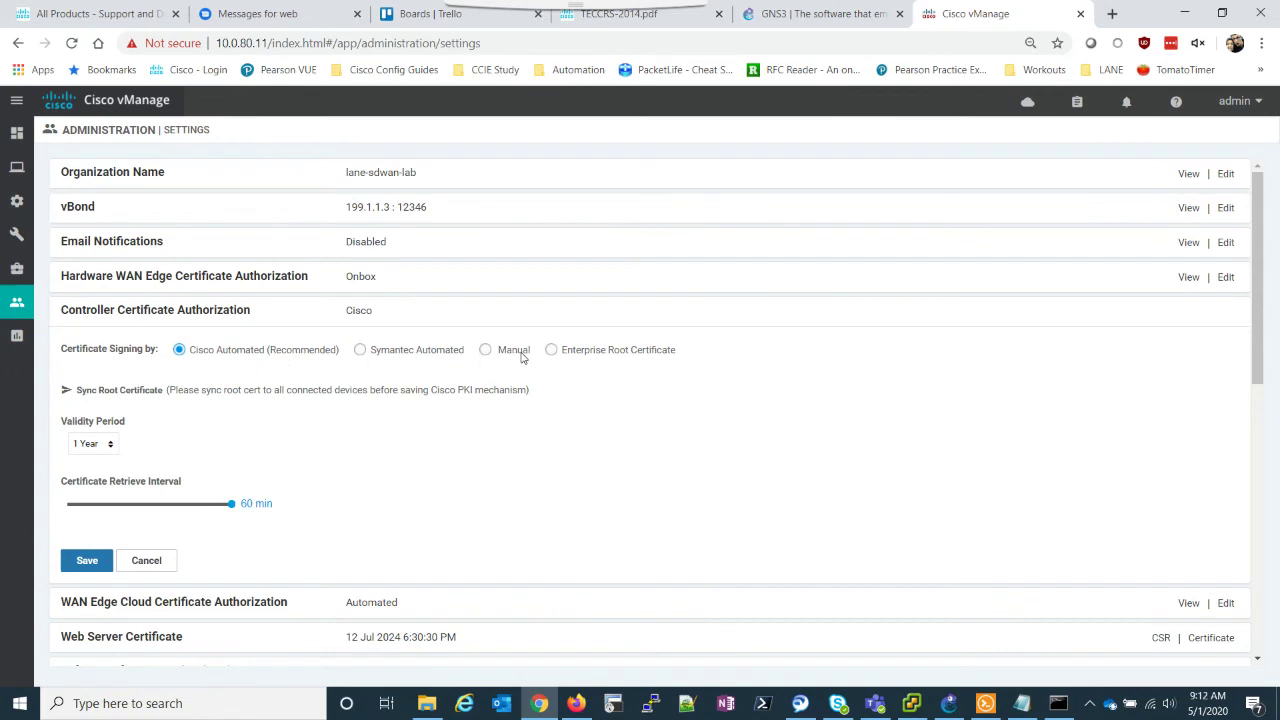
click(551, 350)
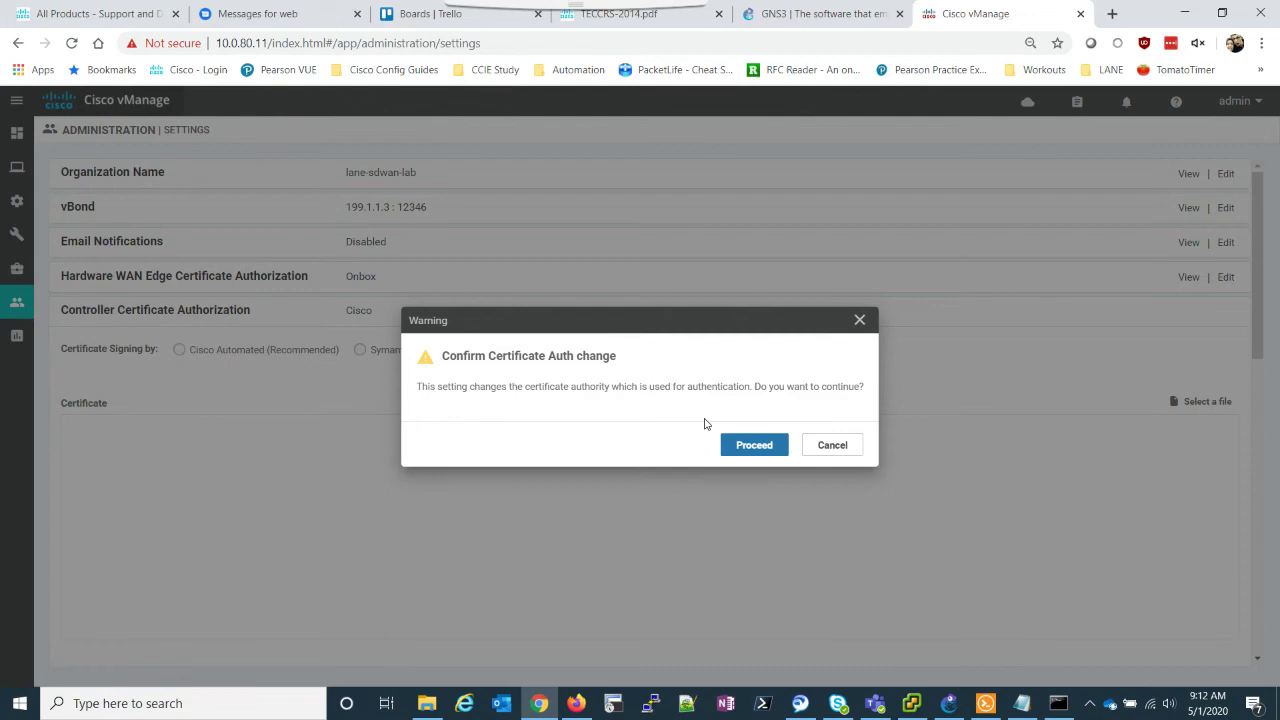
click(755, 448)
scroll(368, 364, down, 1)
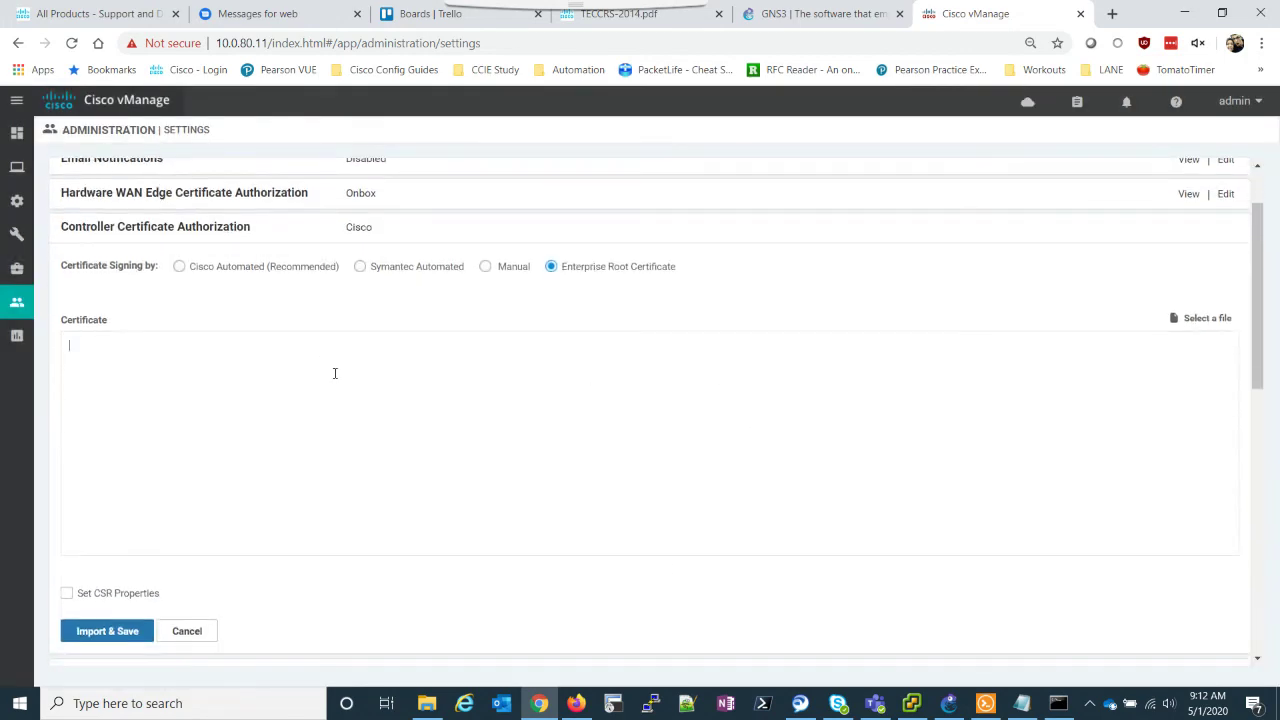
Step: Copy the ROOTCA certificate from Notepad into the certificate field, then import and save
click(1022, 703)
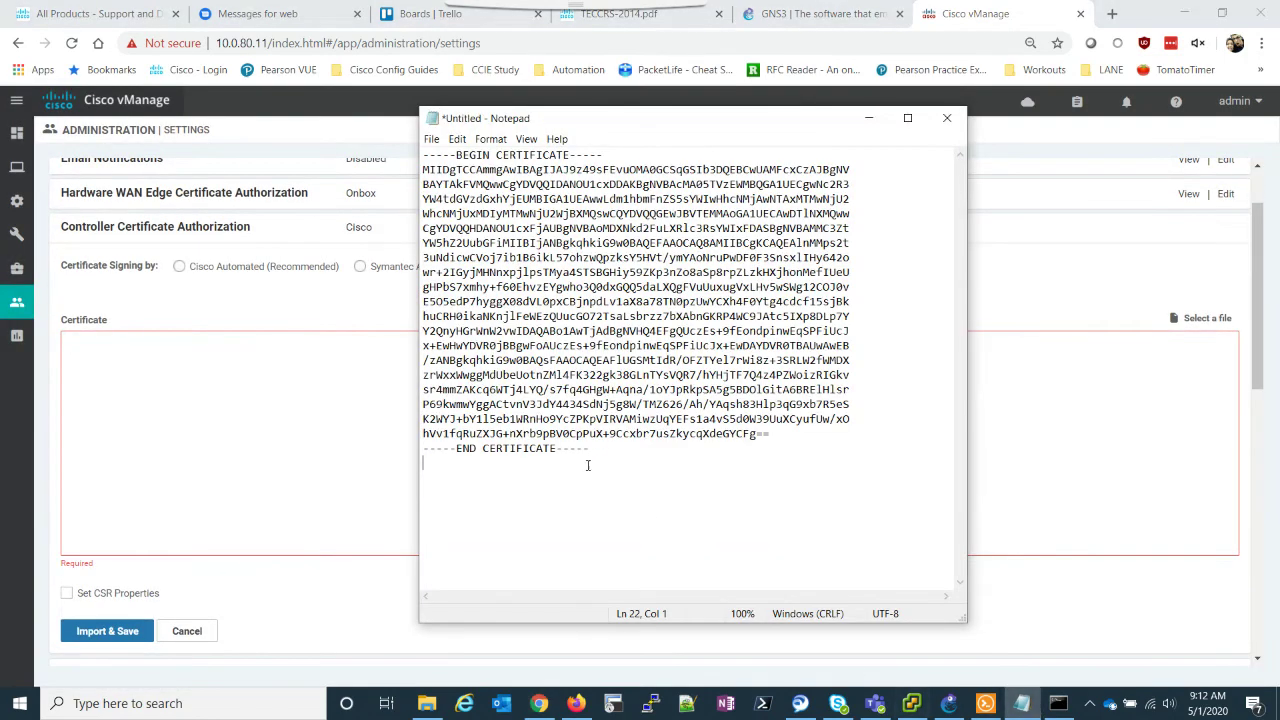
key(shift+Up)
key(shift+Up)
key(shift+Up)
key(shift+Up)
key(shift+Up)
key(shift+Up)
key(shift+Up)
key(shift+Up)
key(shift+Up)
key(shift+Up)
key(shift+Up)
key(shift+Up)
key(shift+Up)
key(shift+Up)
key(shift+Up)
key(shift+Up)
key(shift+Up)
key(shift+Up)
key(shift+Up)
key(shift+Up)
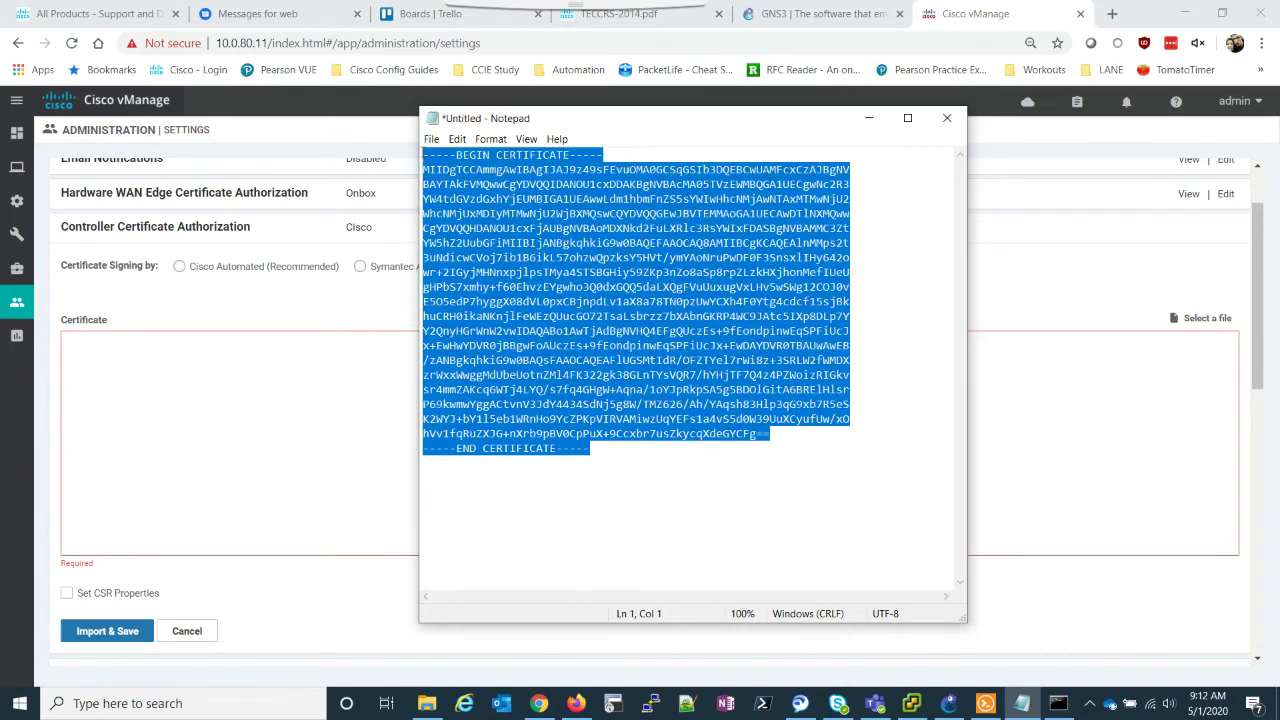
right_click(437, 170)
click(470, 208)
click(98, 349)
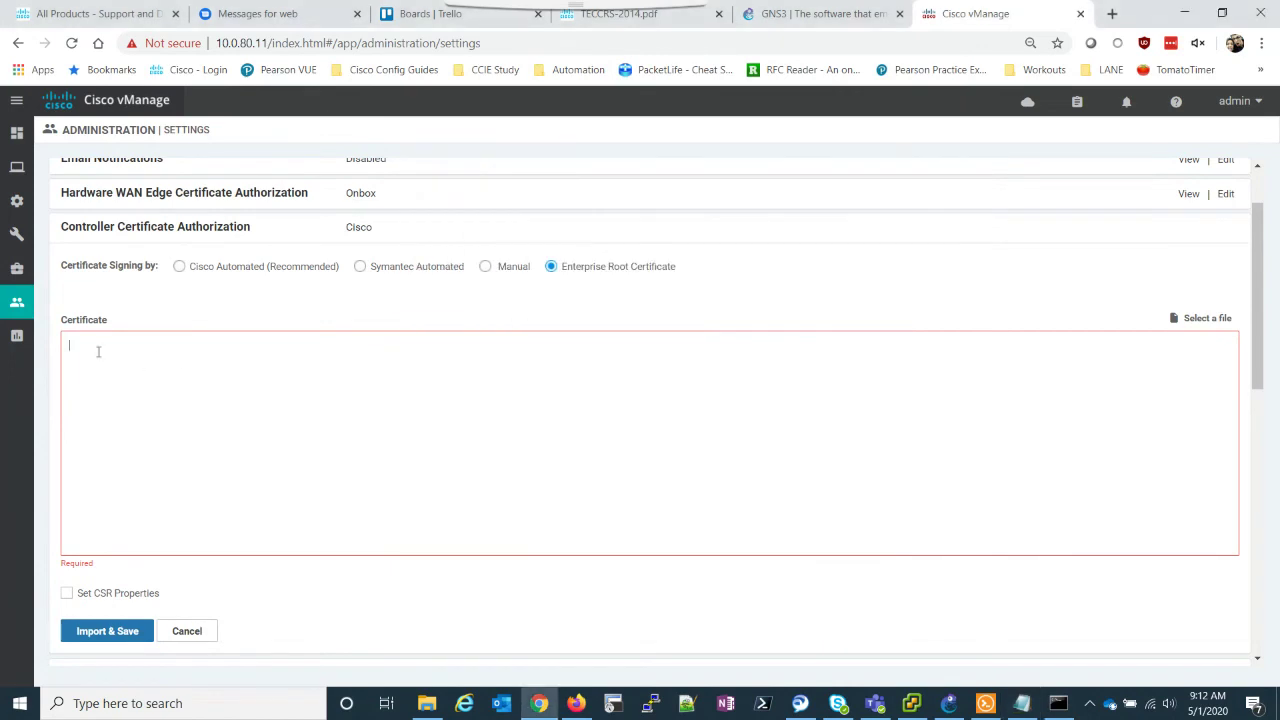
right_click(98, 352)
click(155, 478)
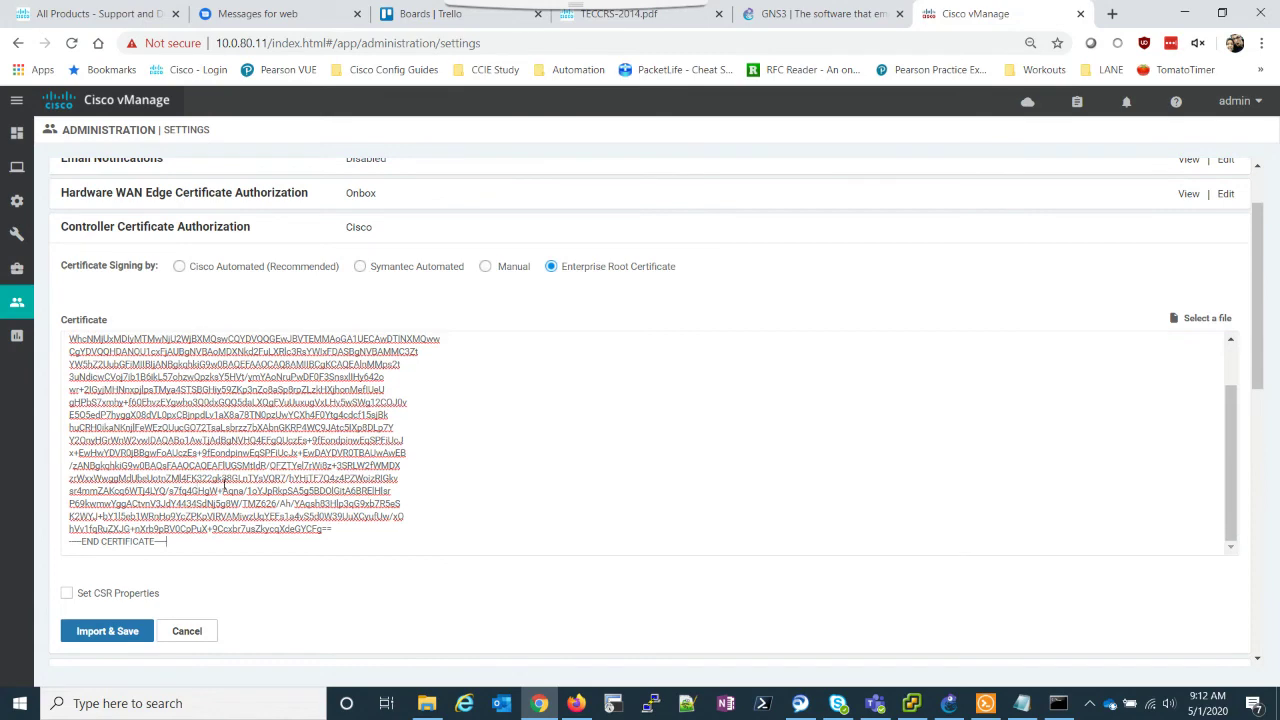
click(105, 633)
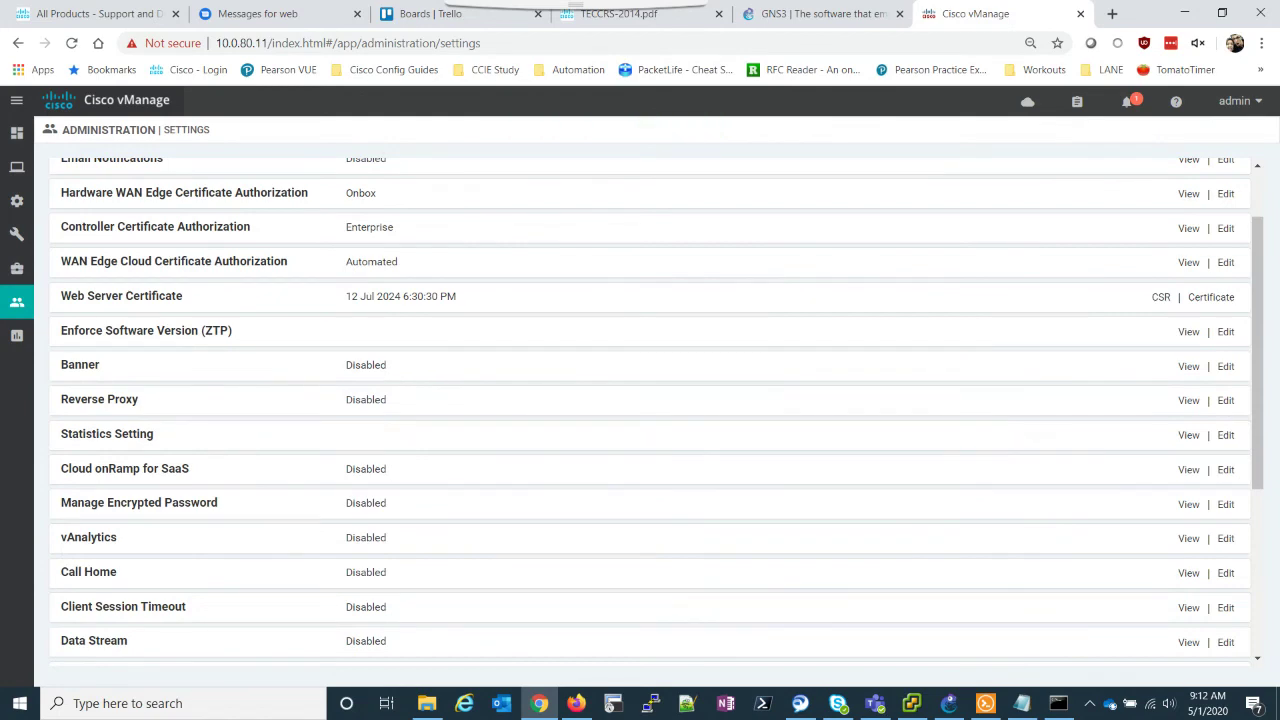
scroll(495, 390, up, 1)
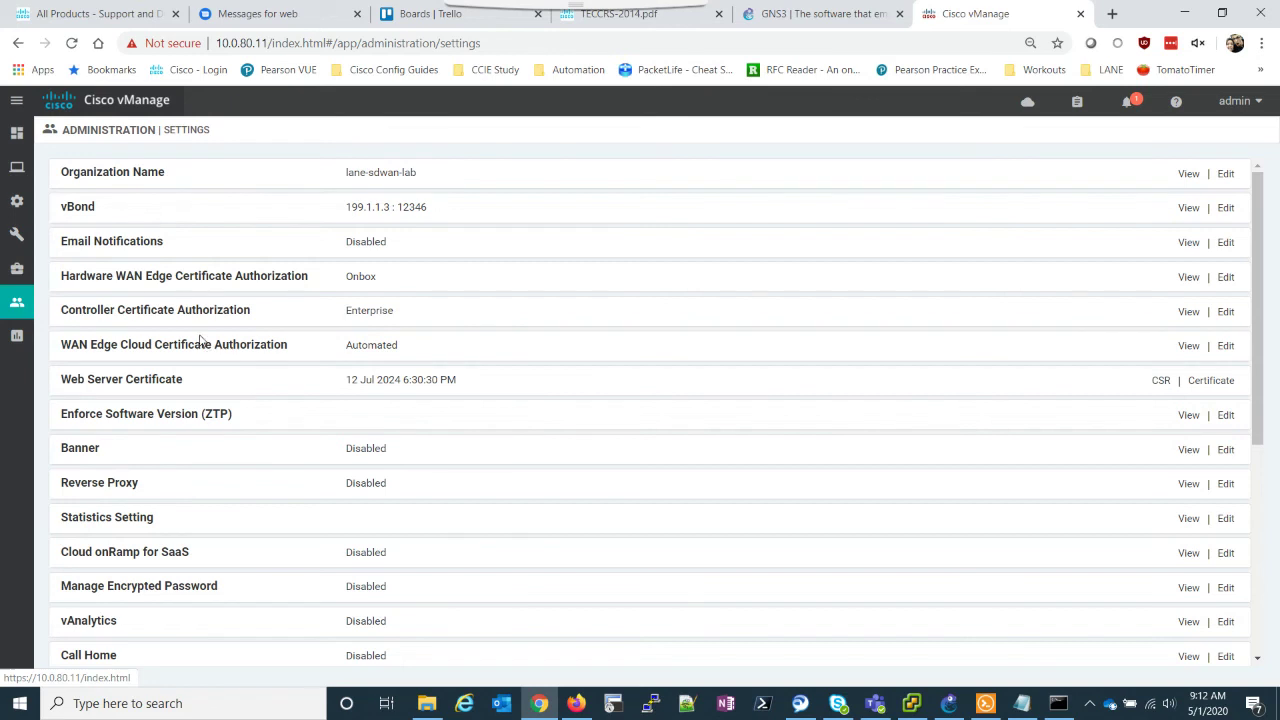
mouse_move(16, 201)
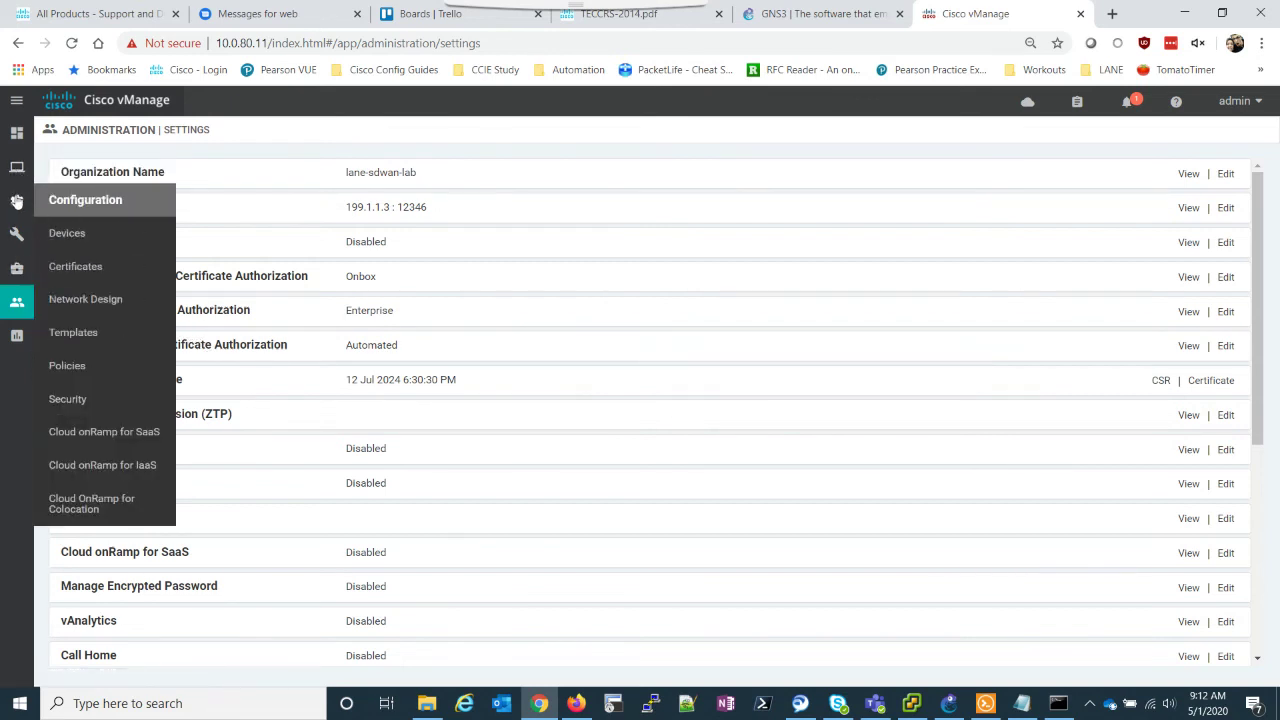
Step: Generate a CSR for the vManage1 controller from the Controllers certificates list, then close the CSR view
click(85, 280)
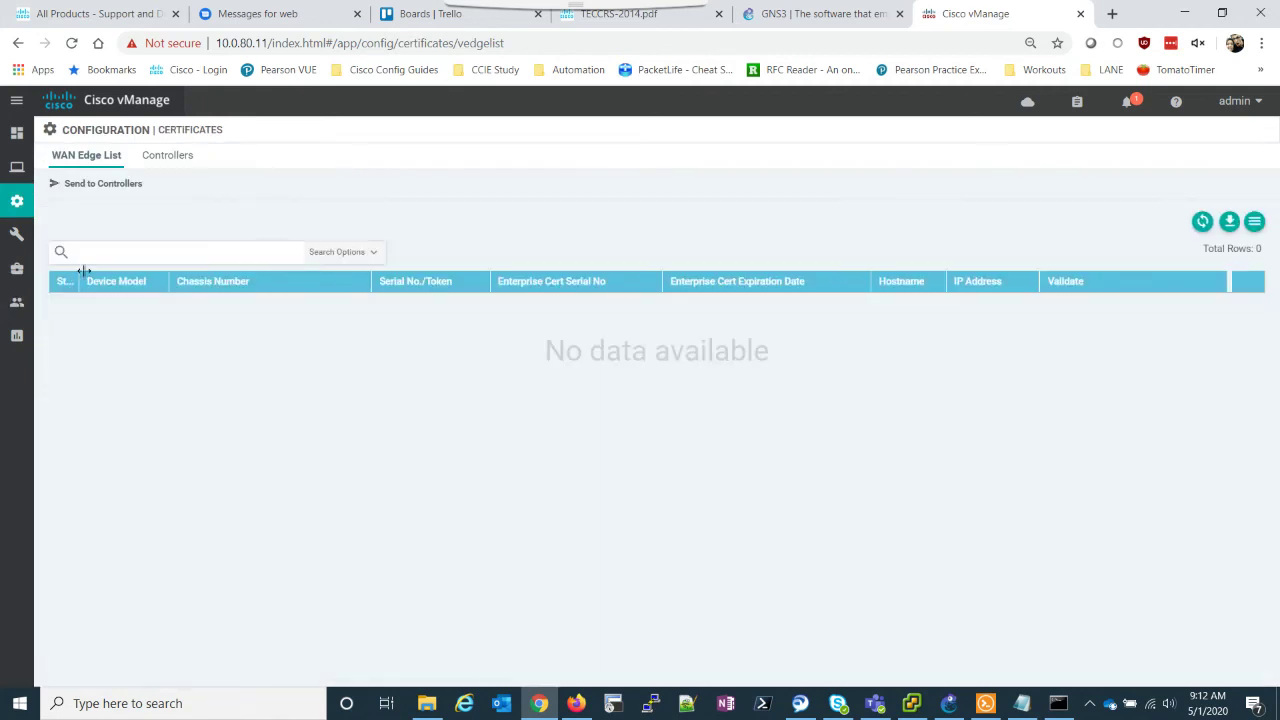
click(168, 157)
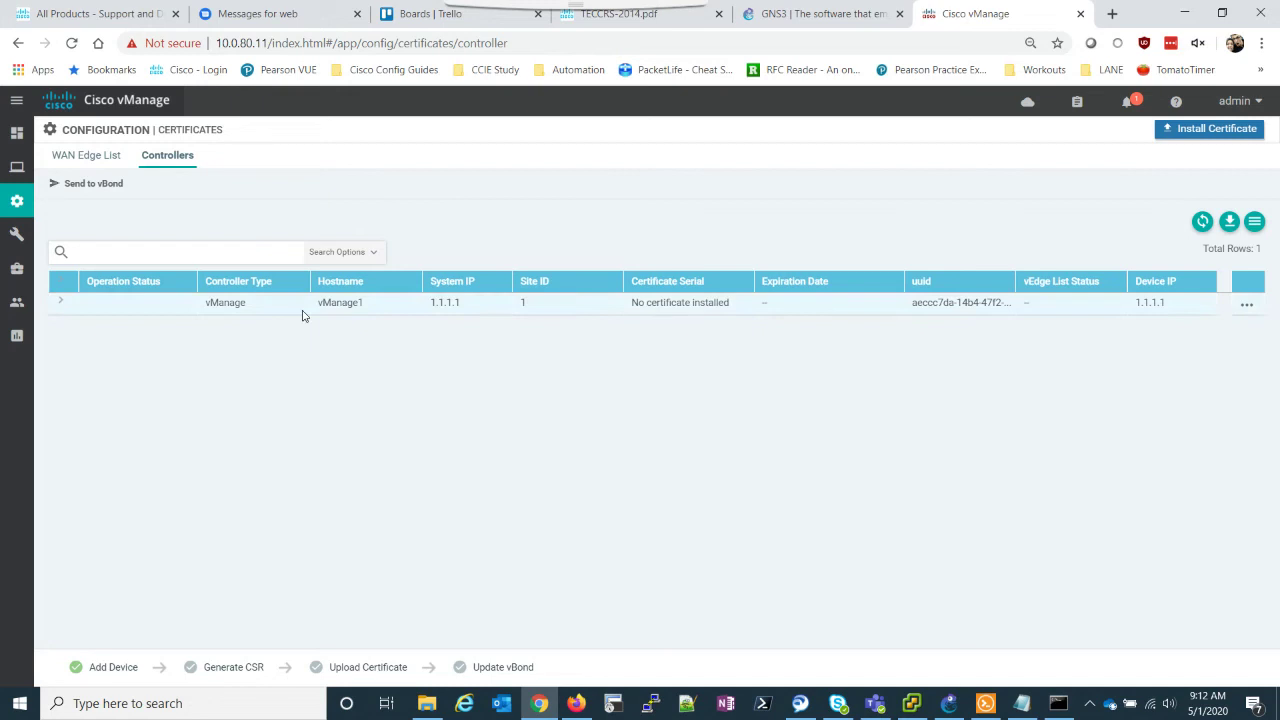
click(1247, 309)
click(1205, 377)
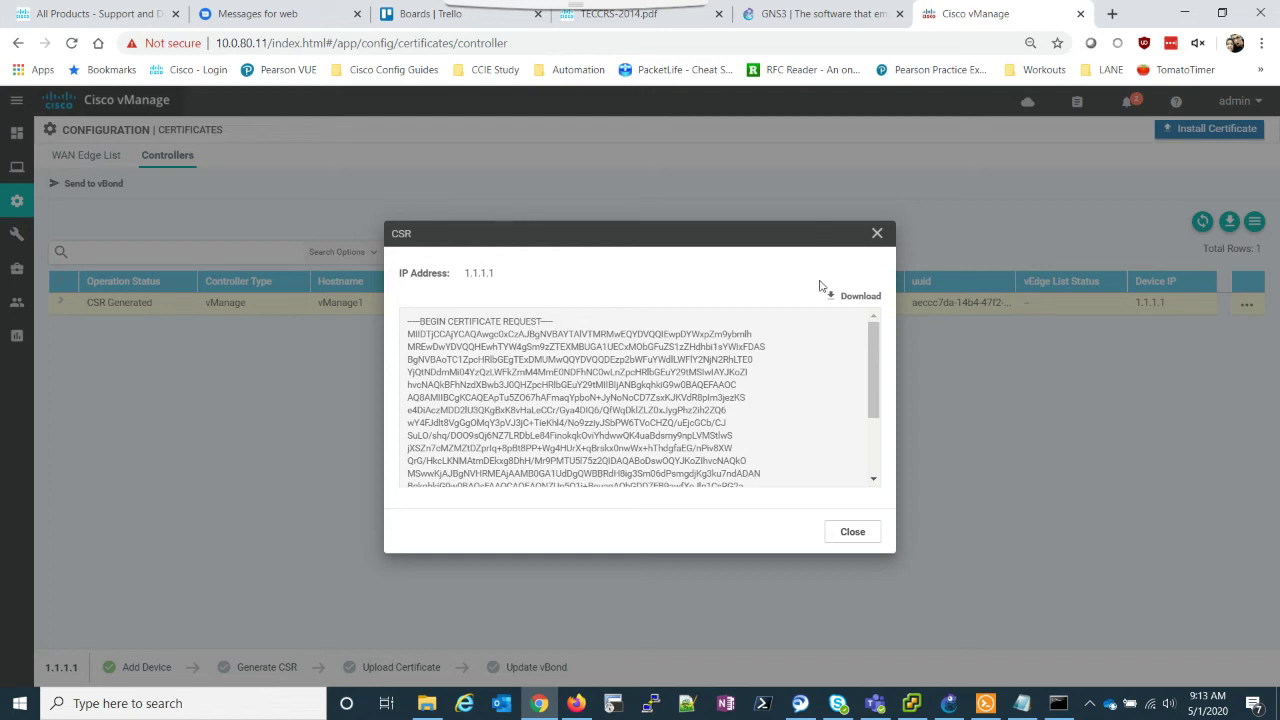
click(851, 532)
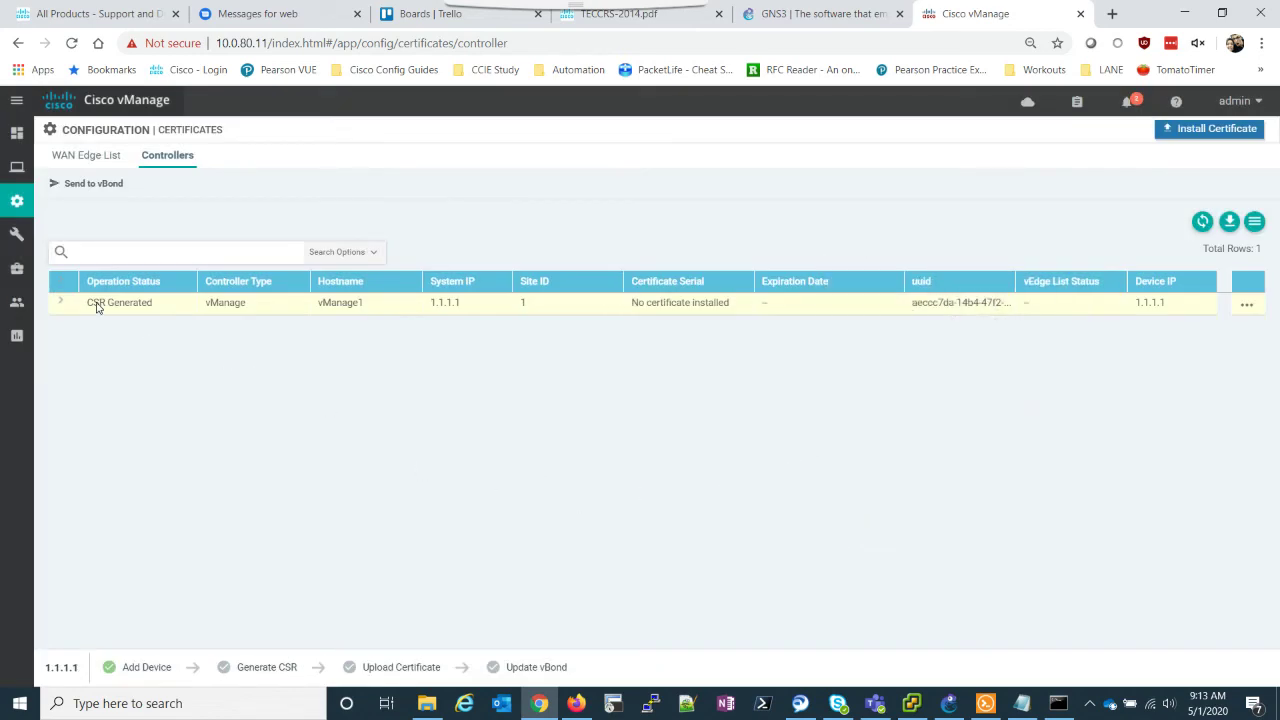
Step: Enter vshell on the vManage console and list files to locate vmanage_csr
click(985, 703)
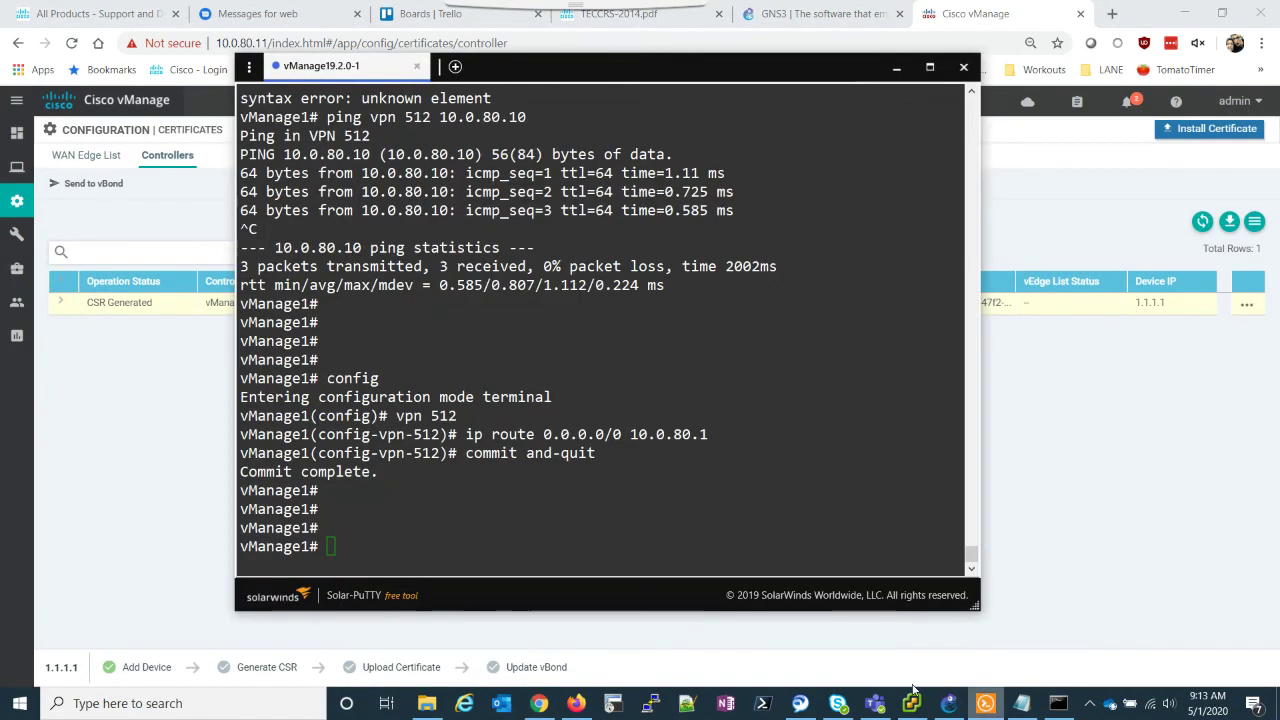
click(556, 502)
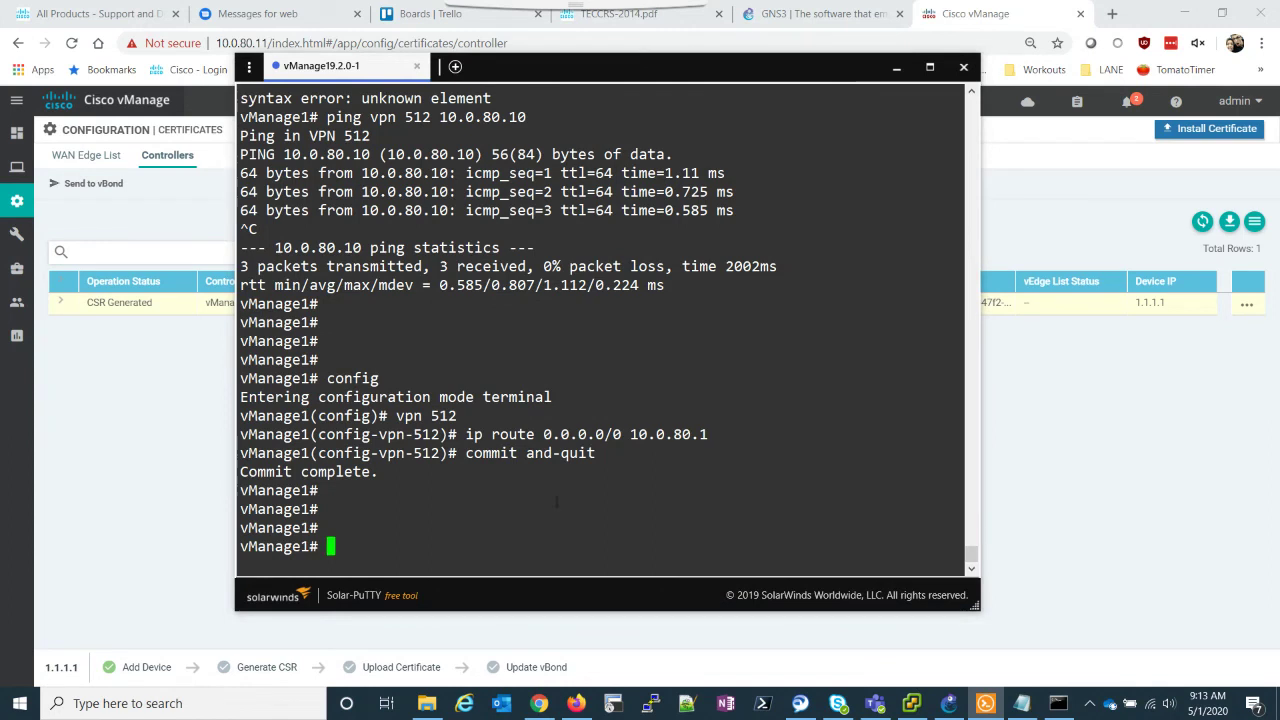
text(vshell)
key(Return)
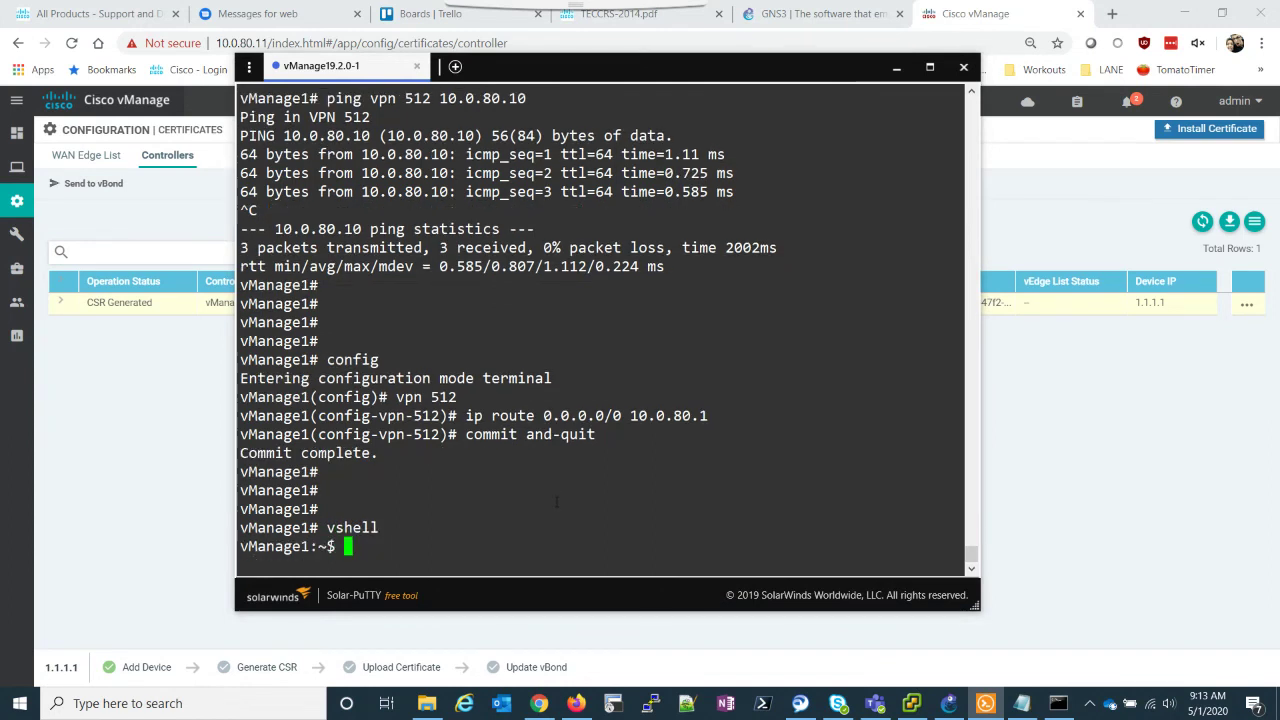
text(ls)
key(Return)
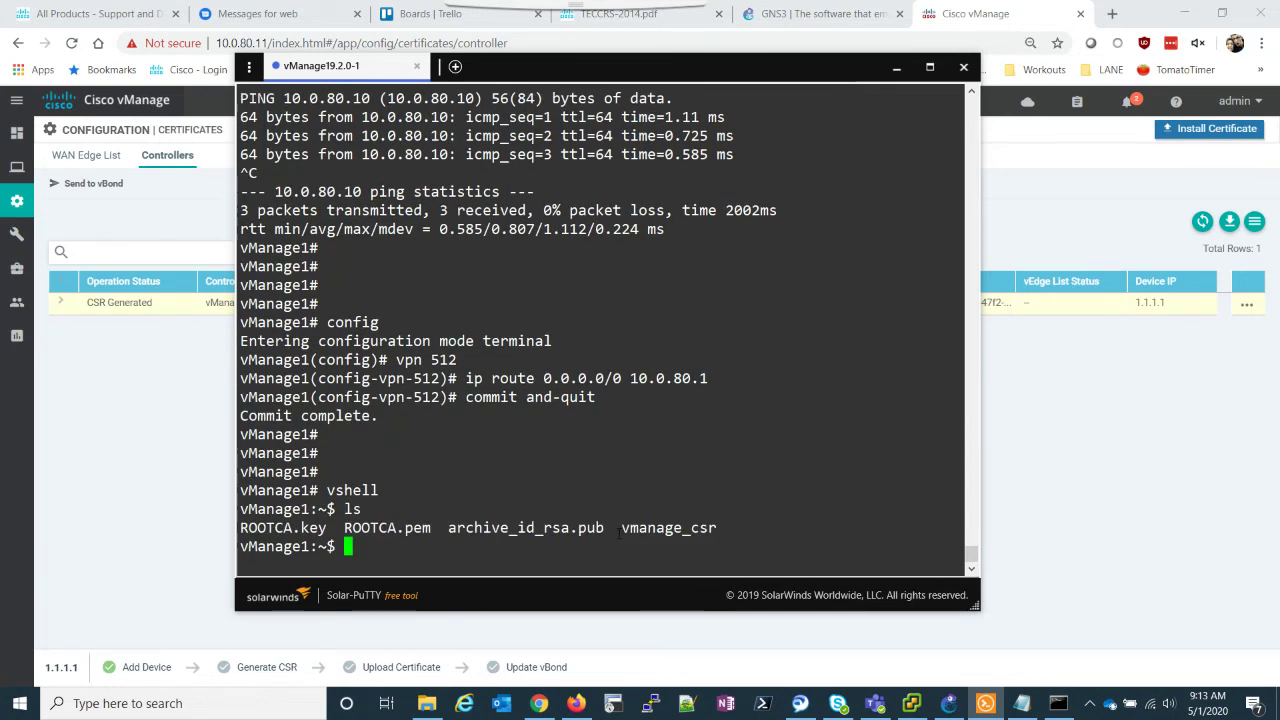
drag(613, 528, 719, 528)
click(719, 528)
double_click(512, 550)
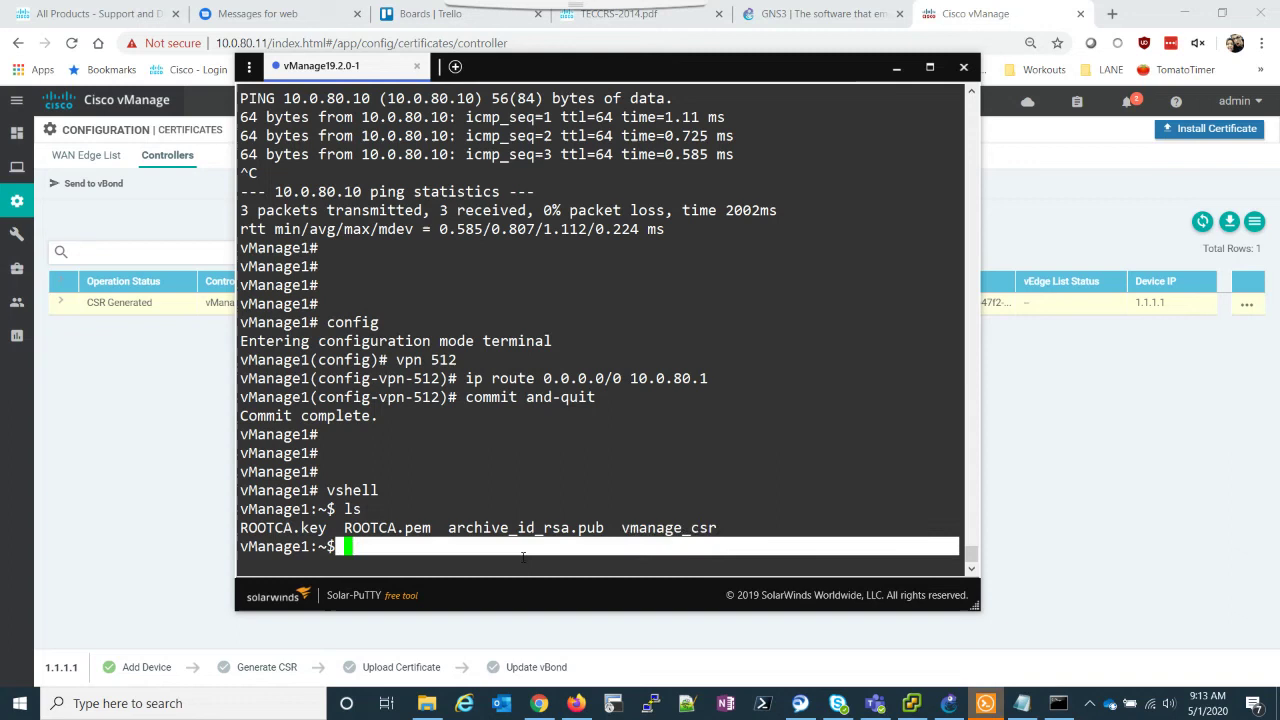
click(512, 556)
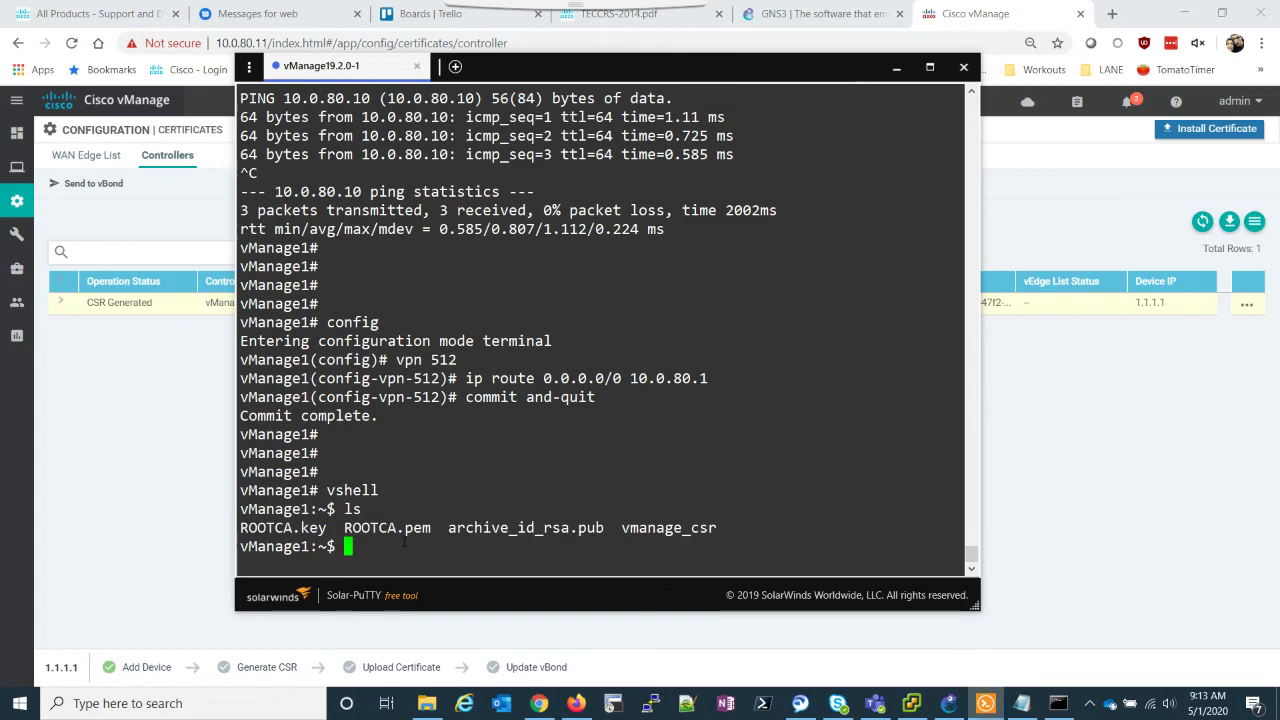
Step: Sign vmanage_csr with ROOTCA via openssl into vmanage.crt (2000 days, sha256), confirming with ls
text(openssl x509 -req -in vmanage_csr)
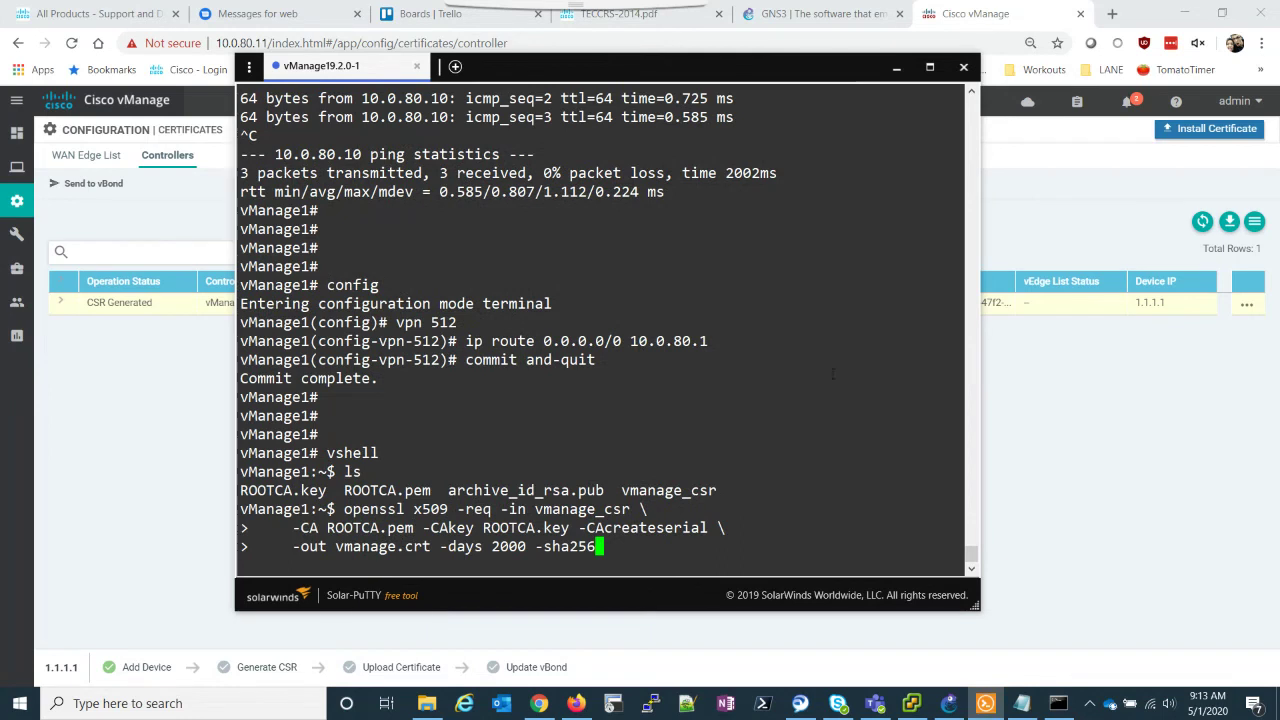
key(Return)
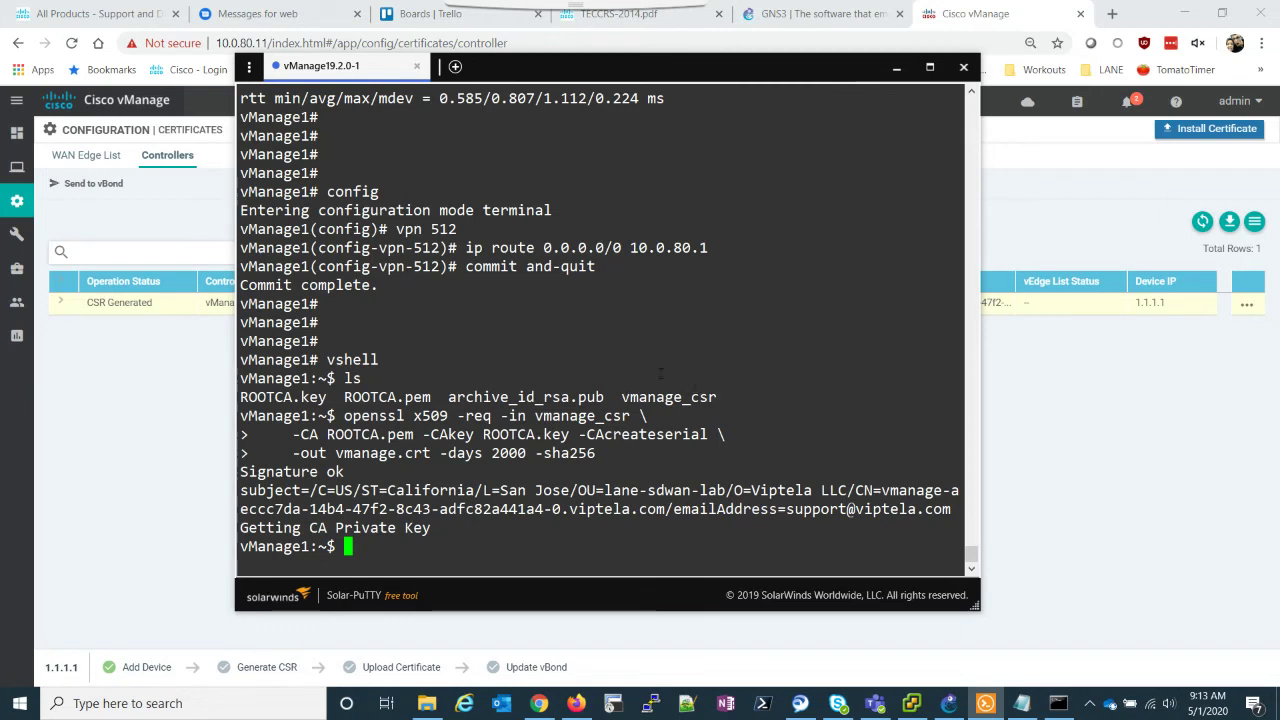
drag(535, 415, 636, 416)
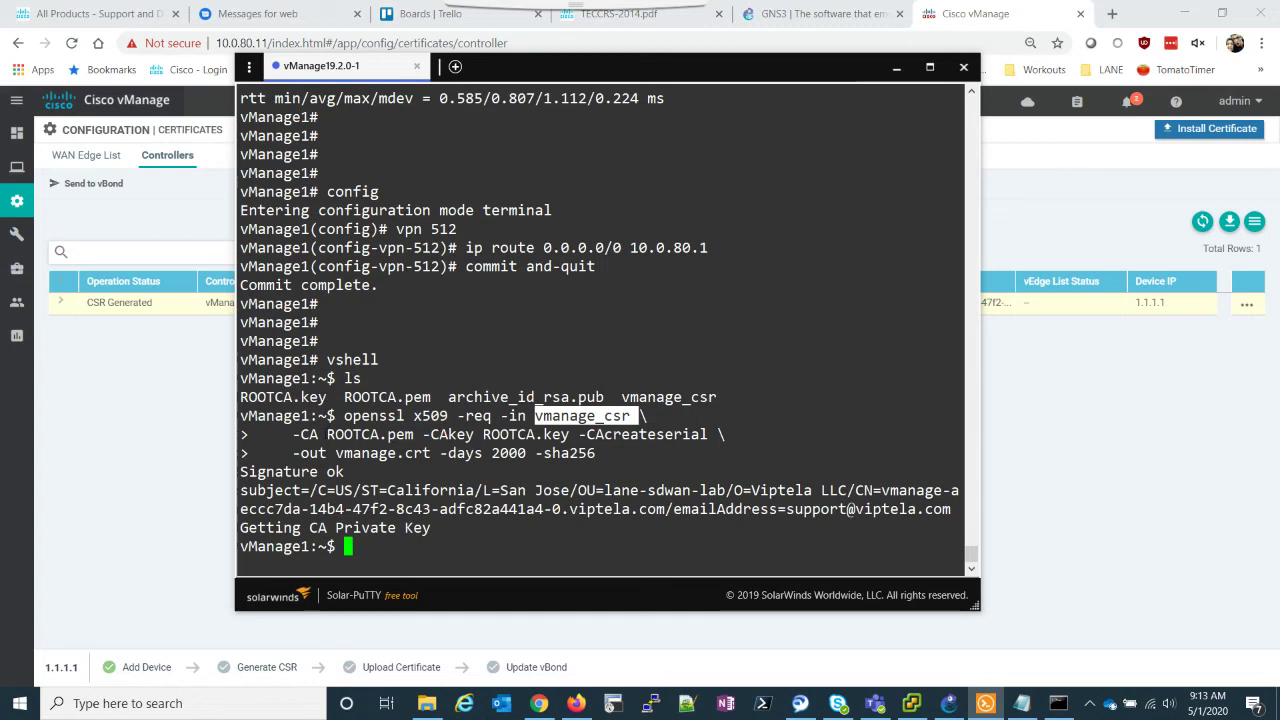
drag(320, 434, 568, 434)
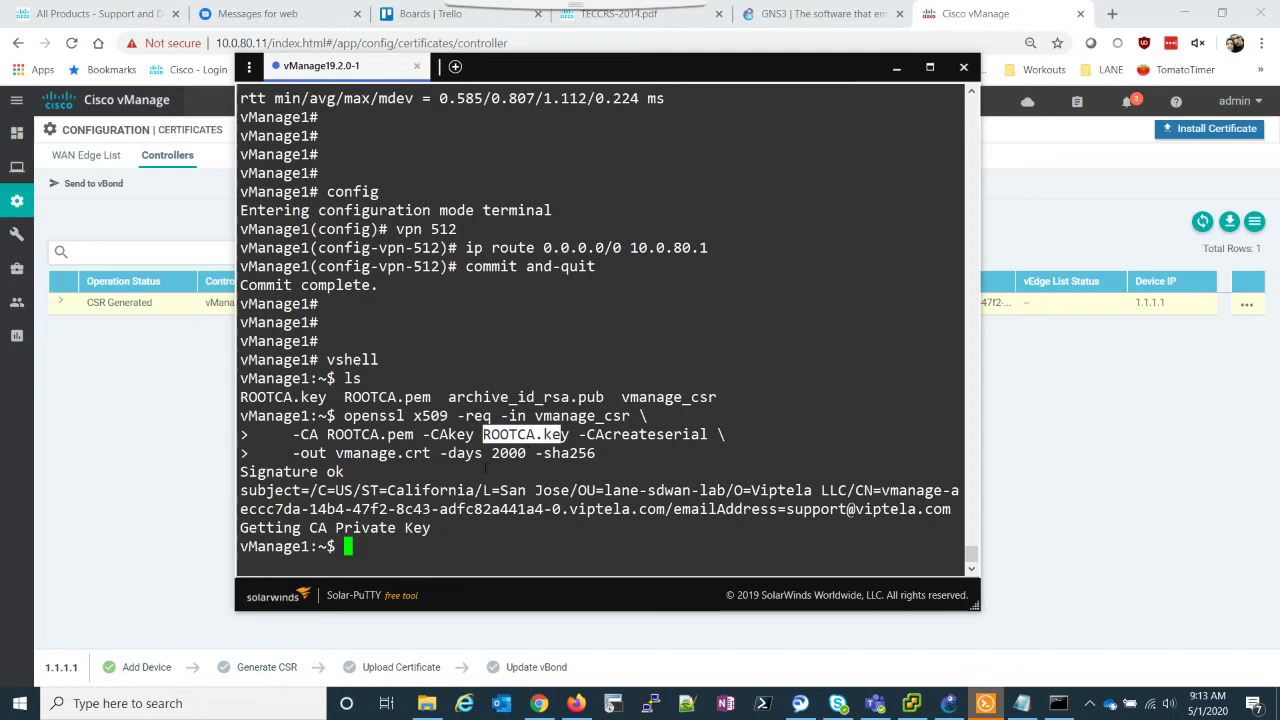
click(456, 470)
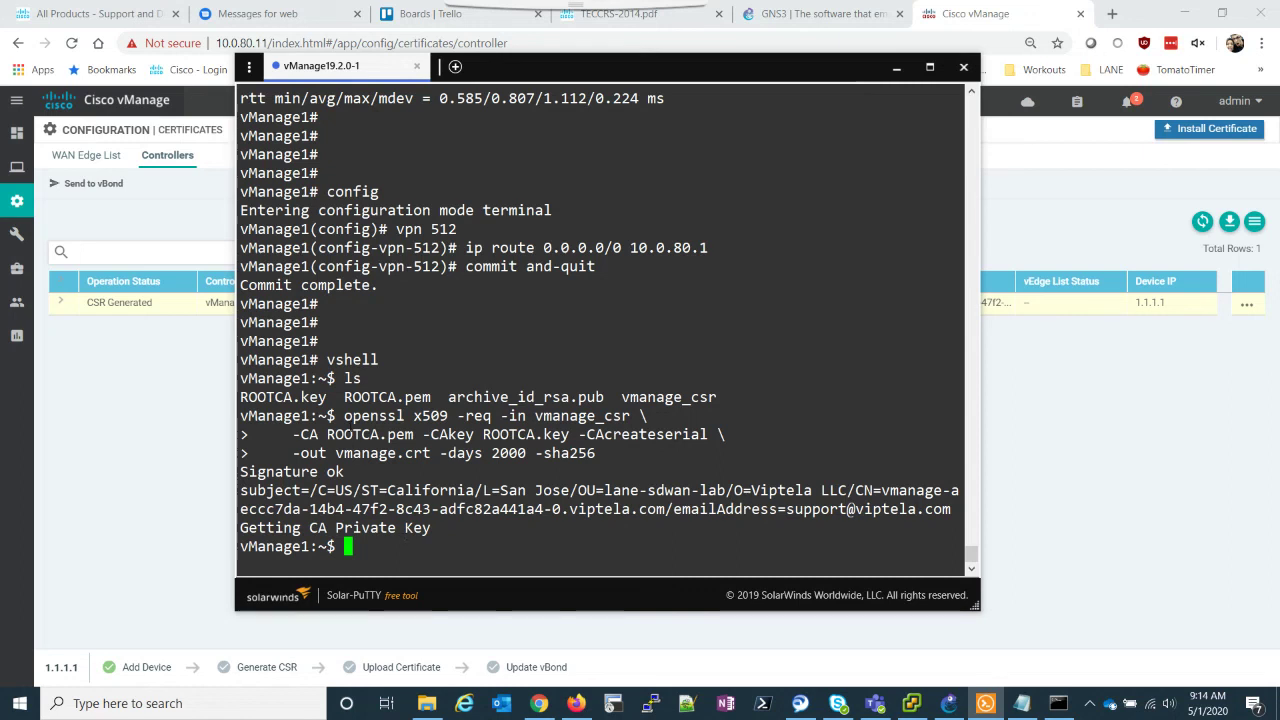
drag(336, 453, 439, 453)
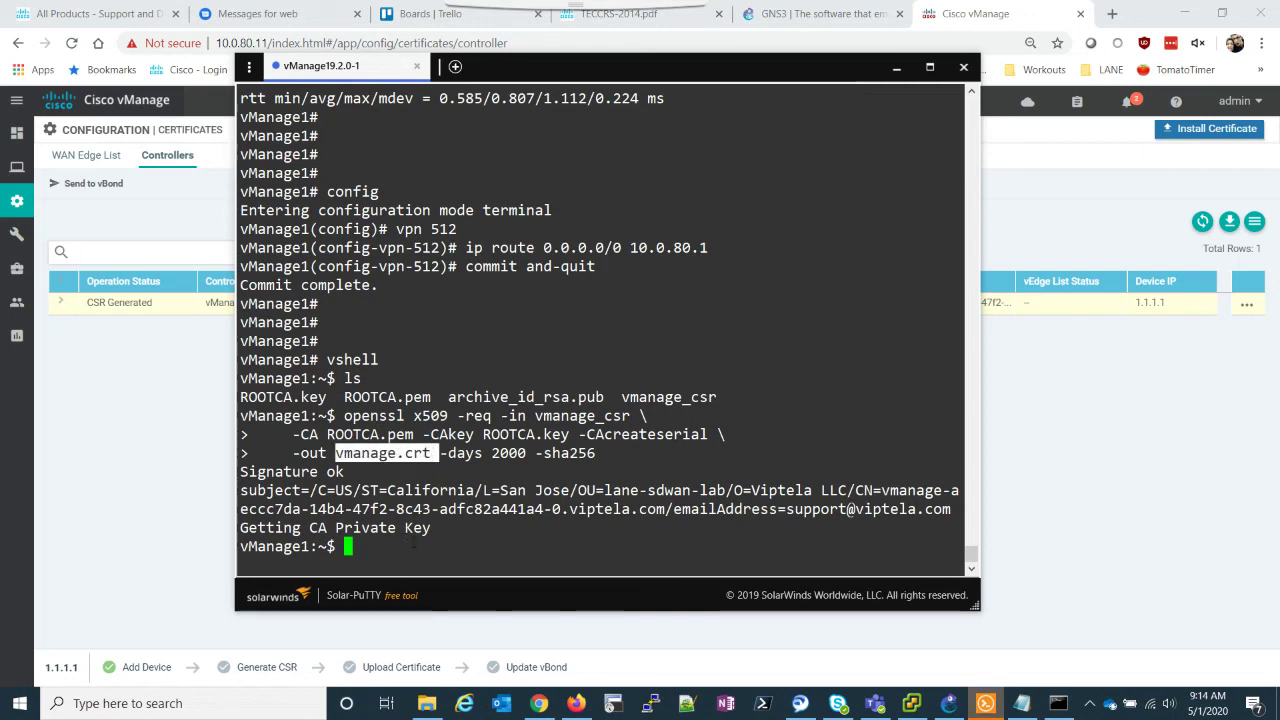
click(400, 556)
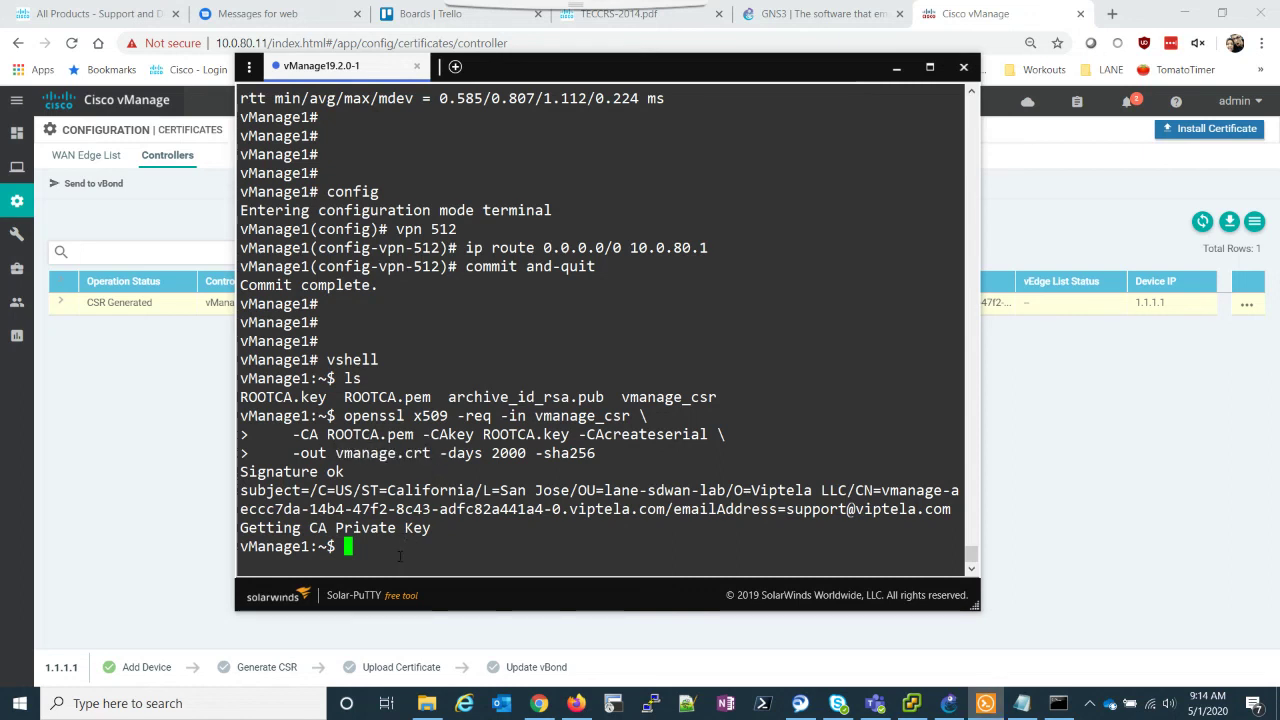
text(ls)
key(Return)
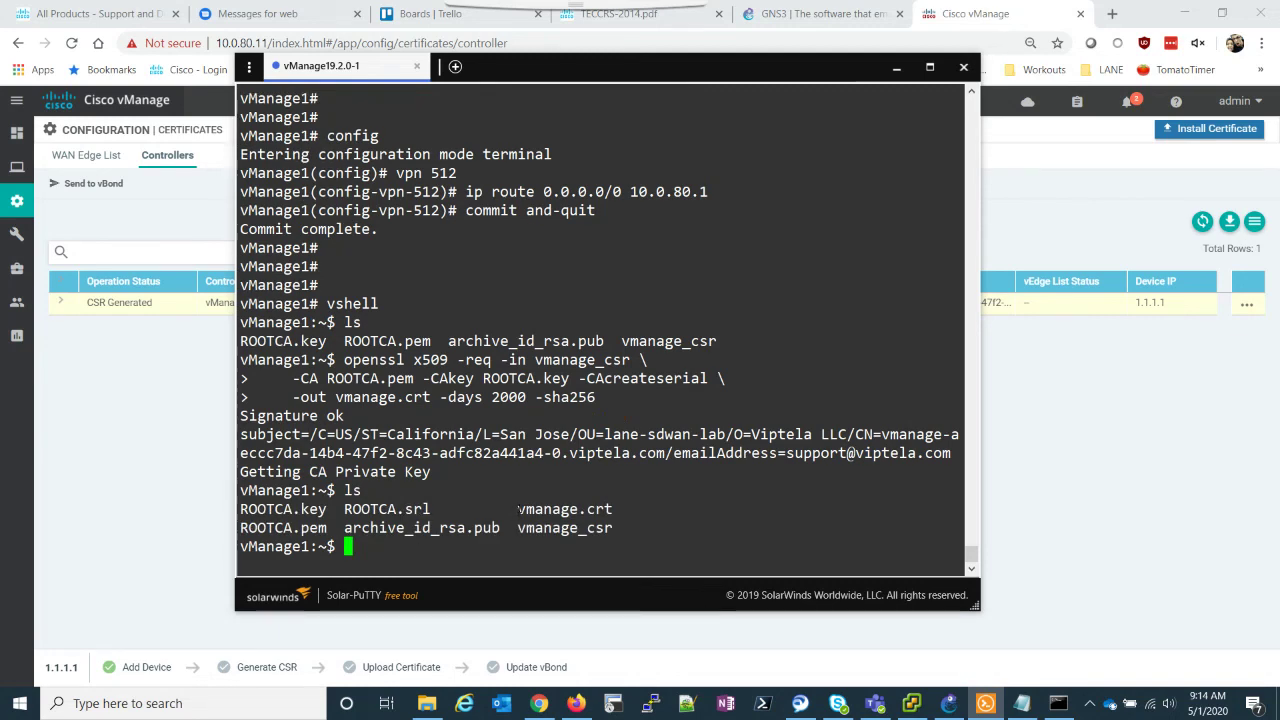
Step: Print the signed certificate with 'cat vmanage.crt'
drag(518, 509, 660, 512)
click(449, 549)
text(cat vma)
key(Tab)
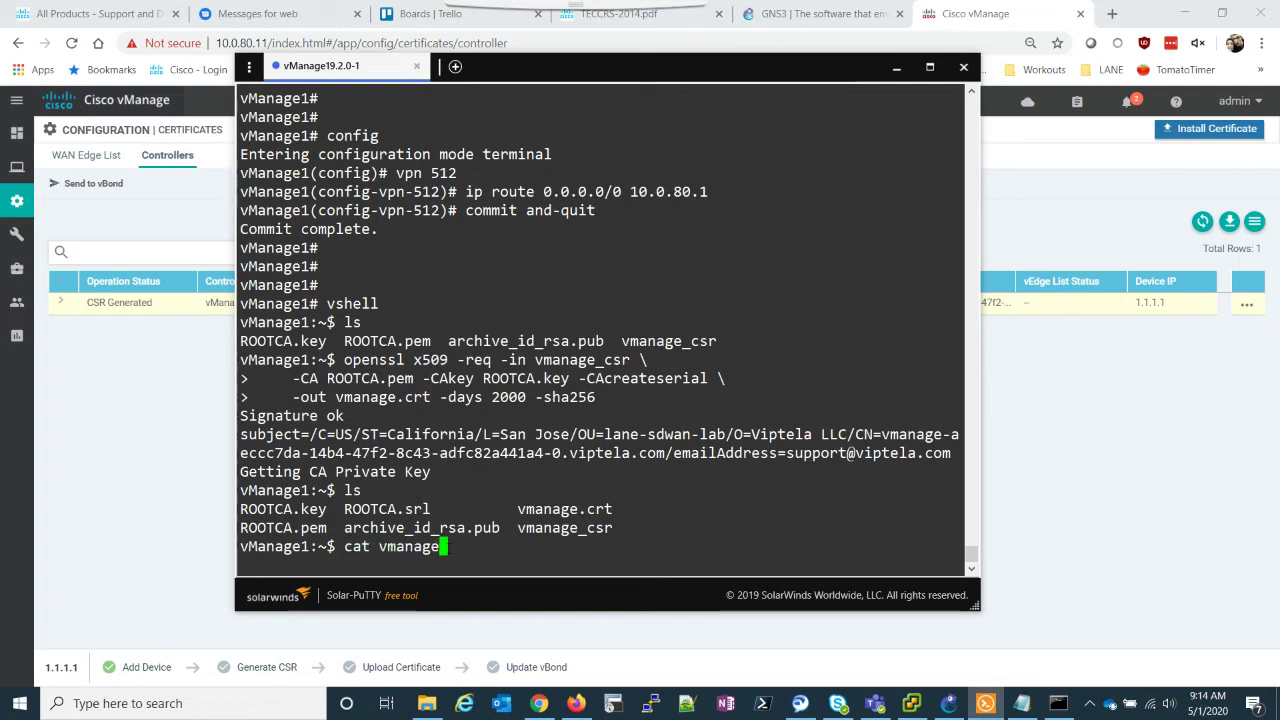
text(.crt)
key(Return)
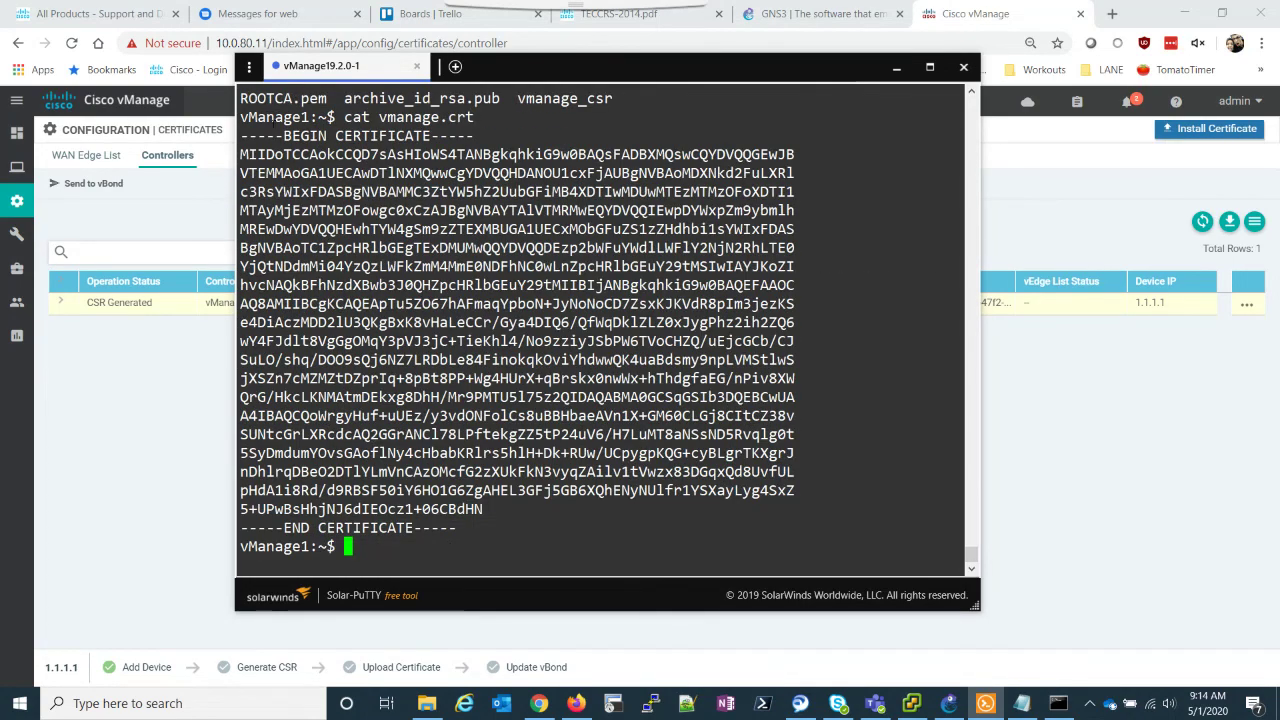
Step: Copy the full certificate text and return to the vManage certificates page
drag(243, 134, 482, 527)
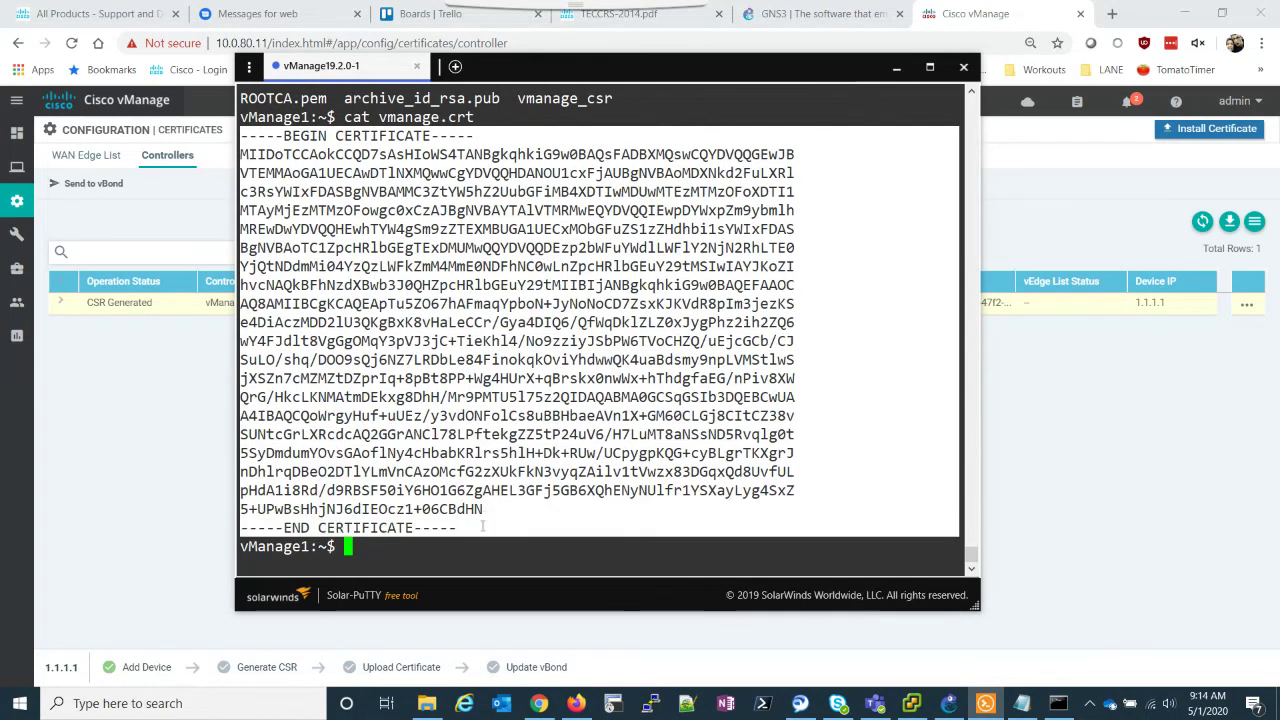
key(ctrl+c)
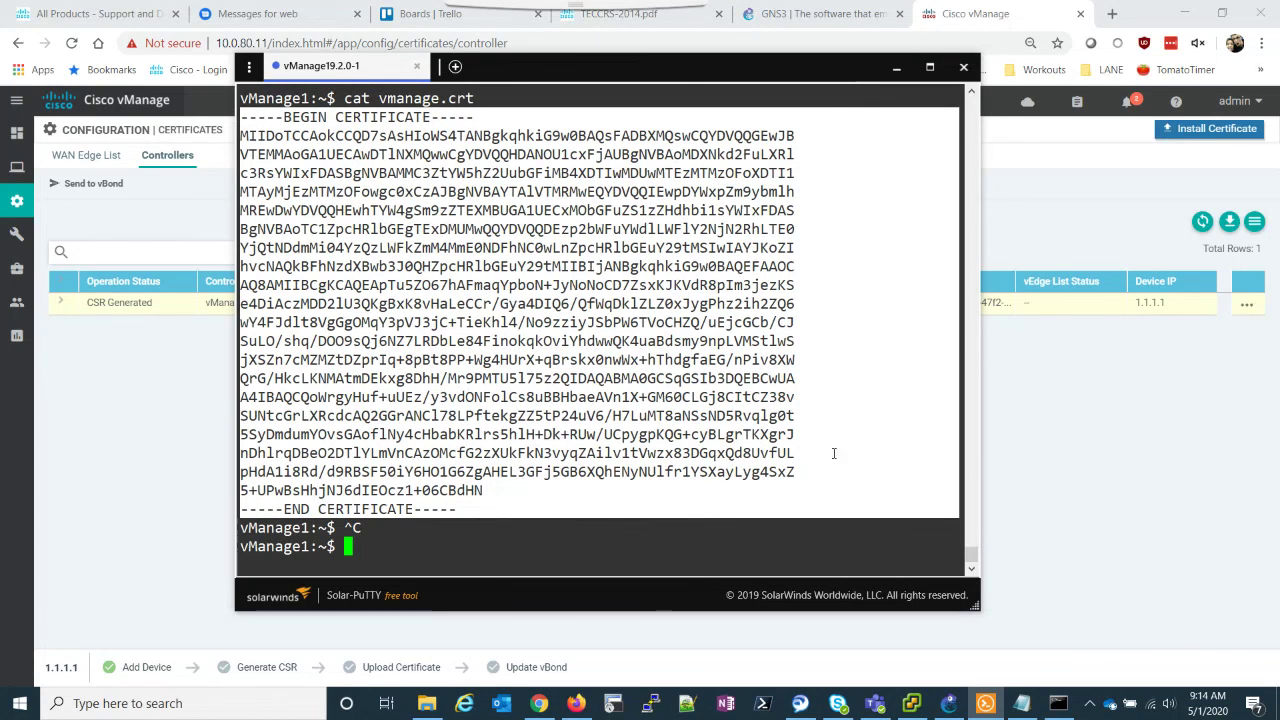
click(1080, 190)
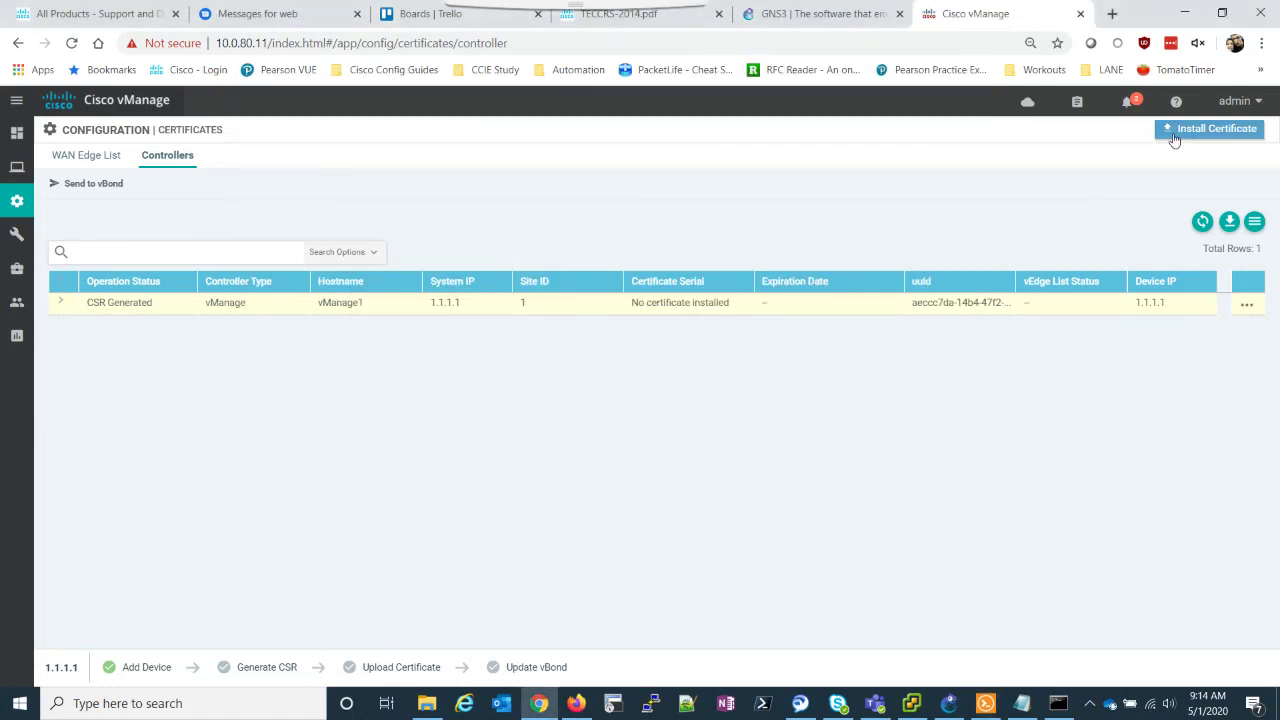
Step: Paste the signed vmanage.crt text into Install Certificate and install it
click(1174, 135)
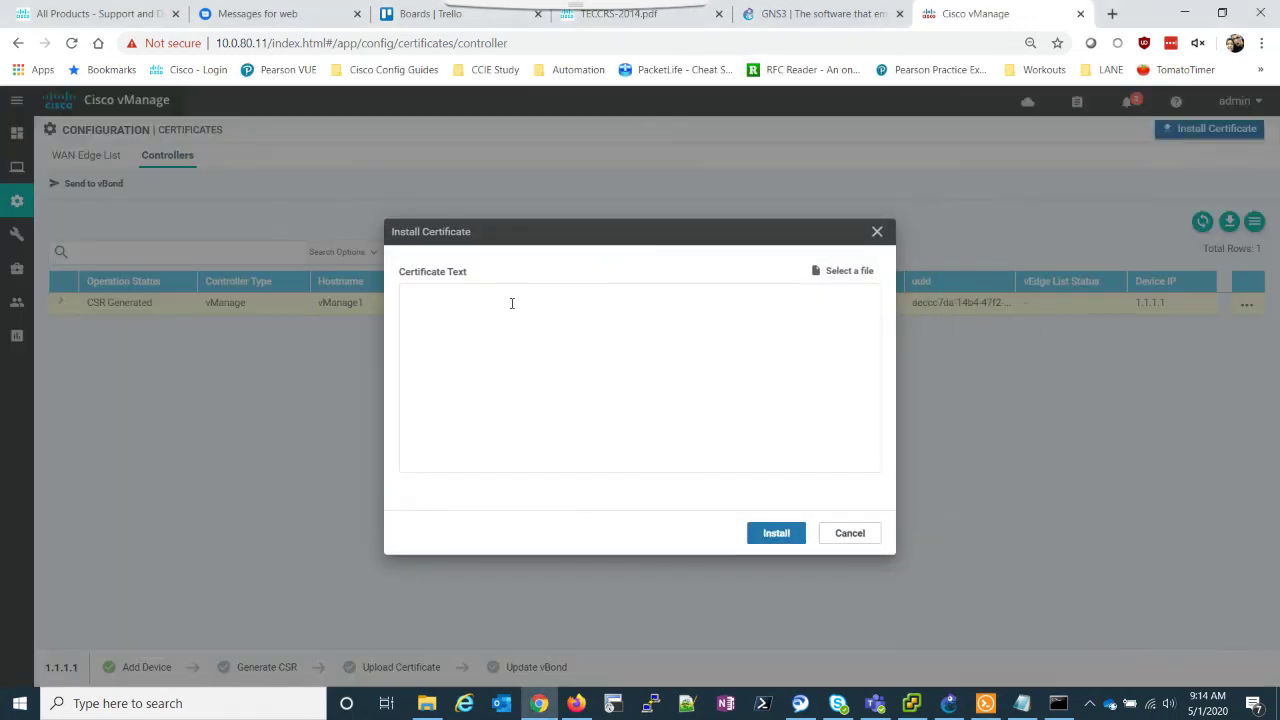
key(ctrl+v)
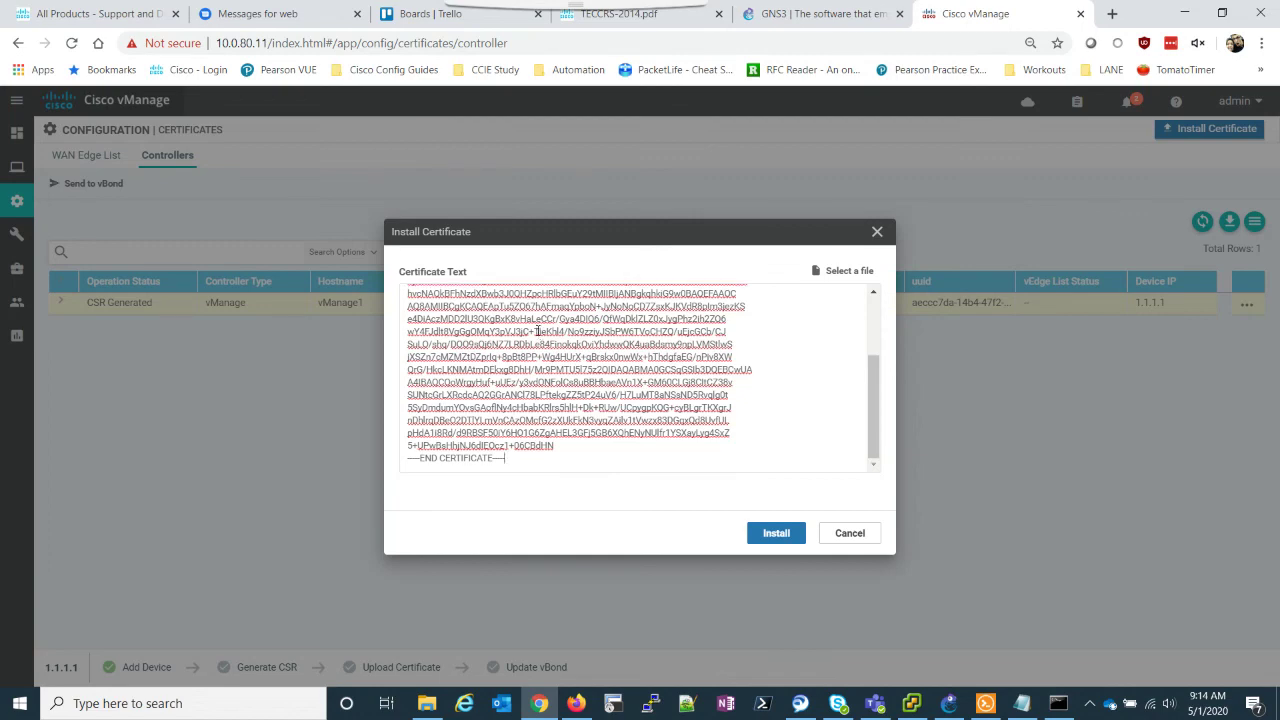
scroll(684, 362, up, 5)
click(776, 532)
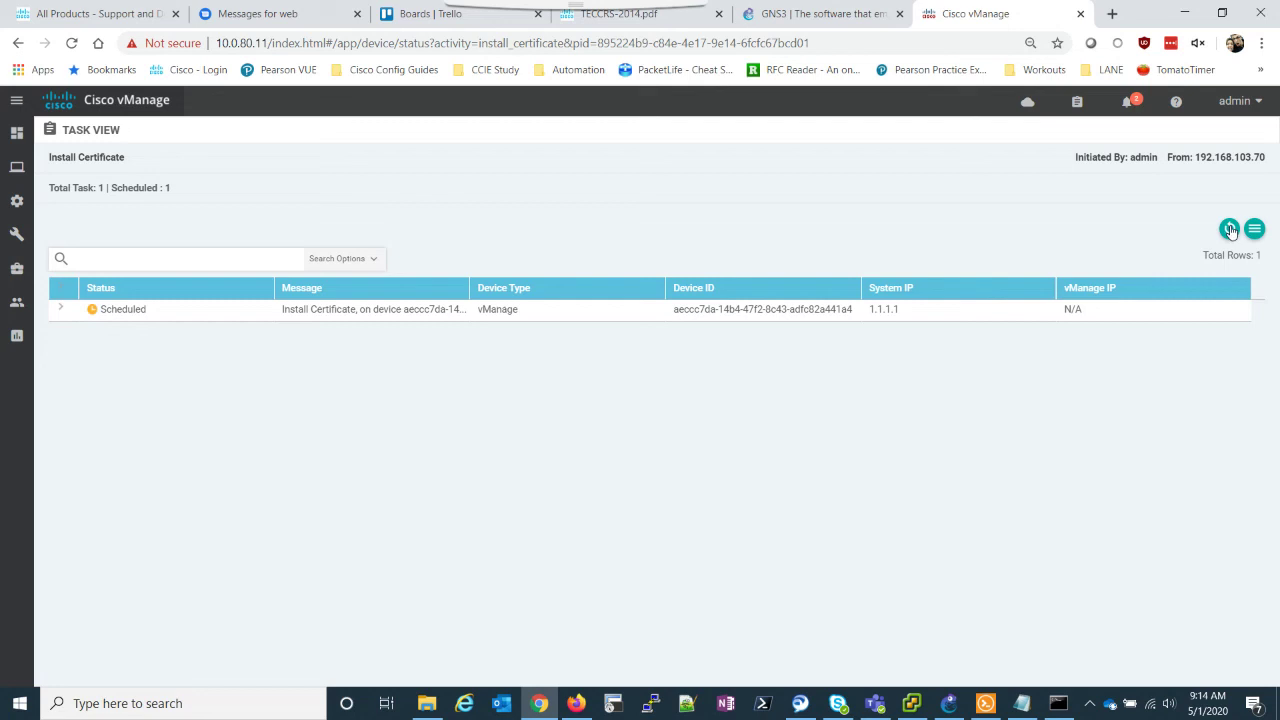
Step: Refresh the install task, then view the Controllers certificate list showing vManage1's certificate expiring 22 Oct 2025
click(1229, 229)
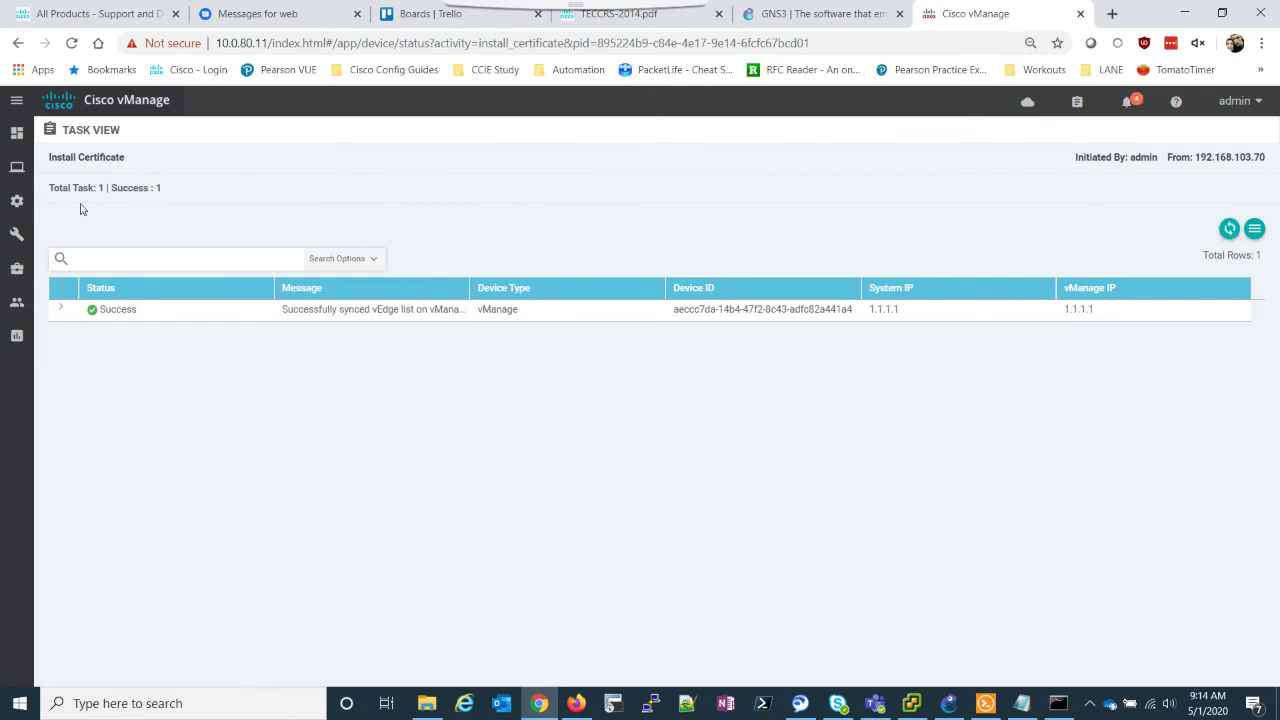
mouse_move(20, 205)
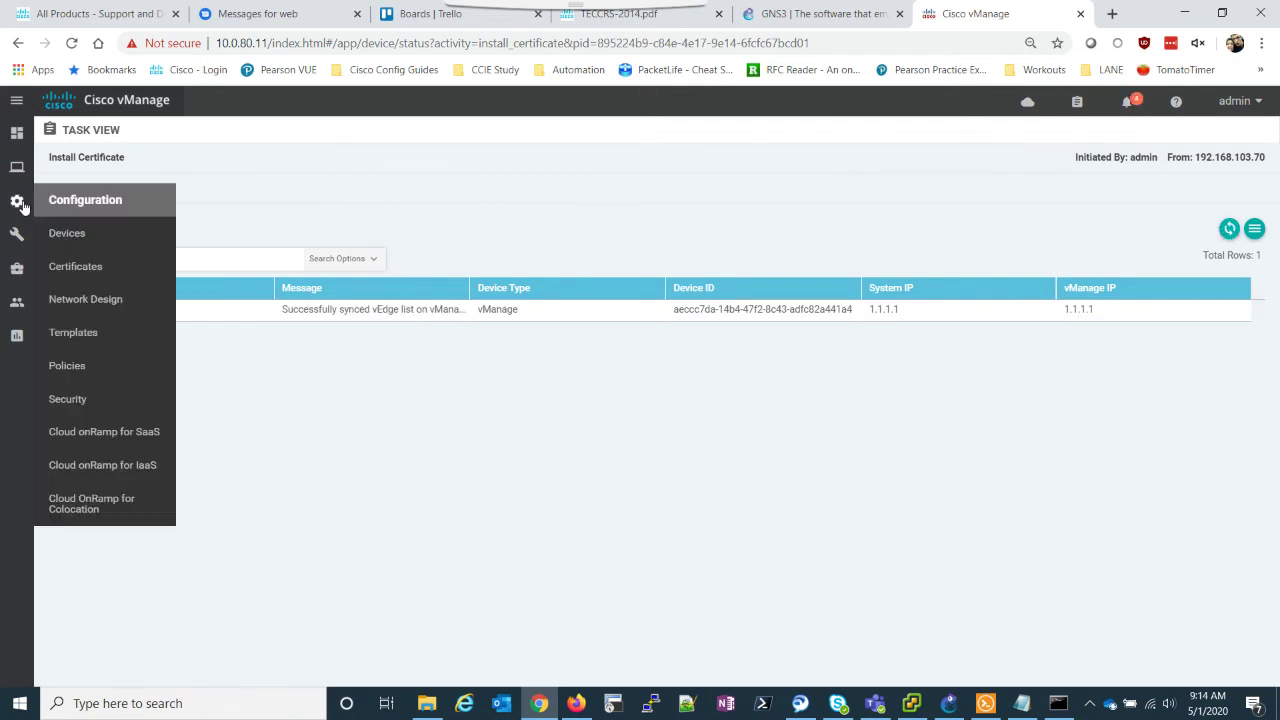
click(70, 266)
click(163, 155)
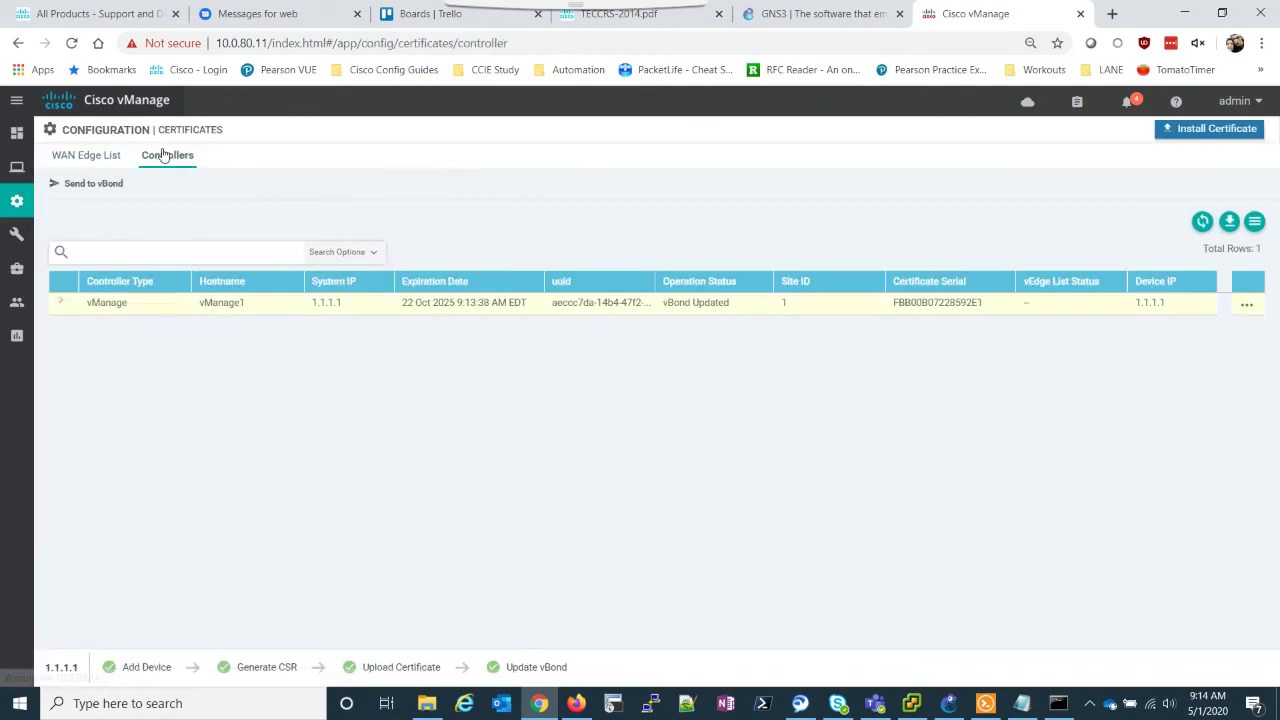